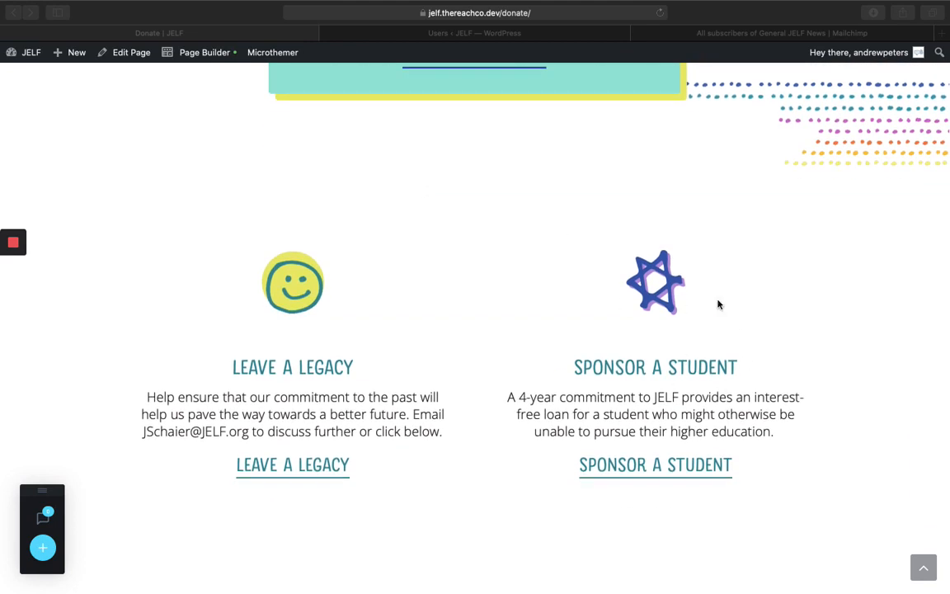
# - Follow the Sponsor a Student link from the Donate page
pyautogui.click(779, 352)
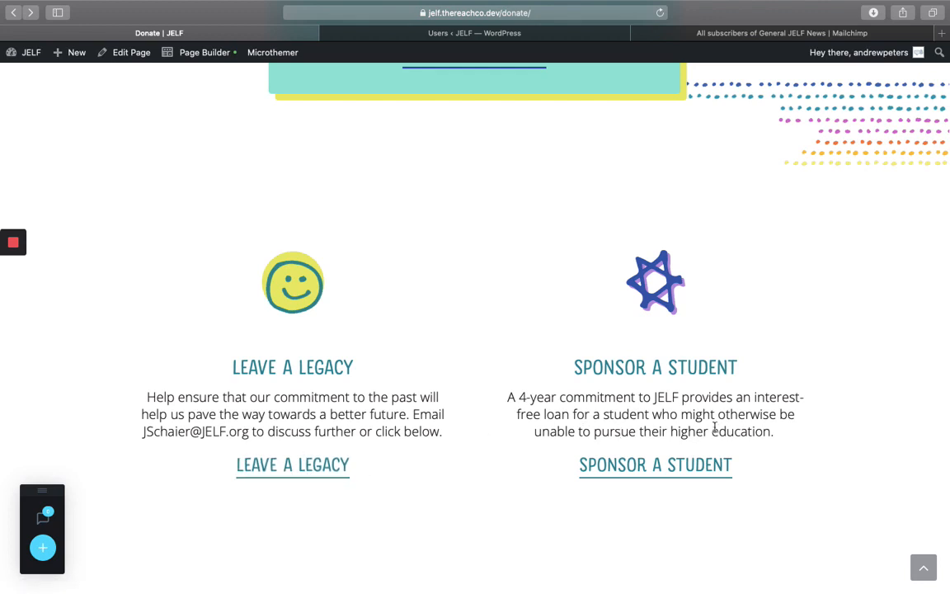
# - Open the Sponsor a Student page in Beaver Builder and apply the Form Page Template
pyautogui.click(646, 470)
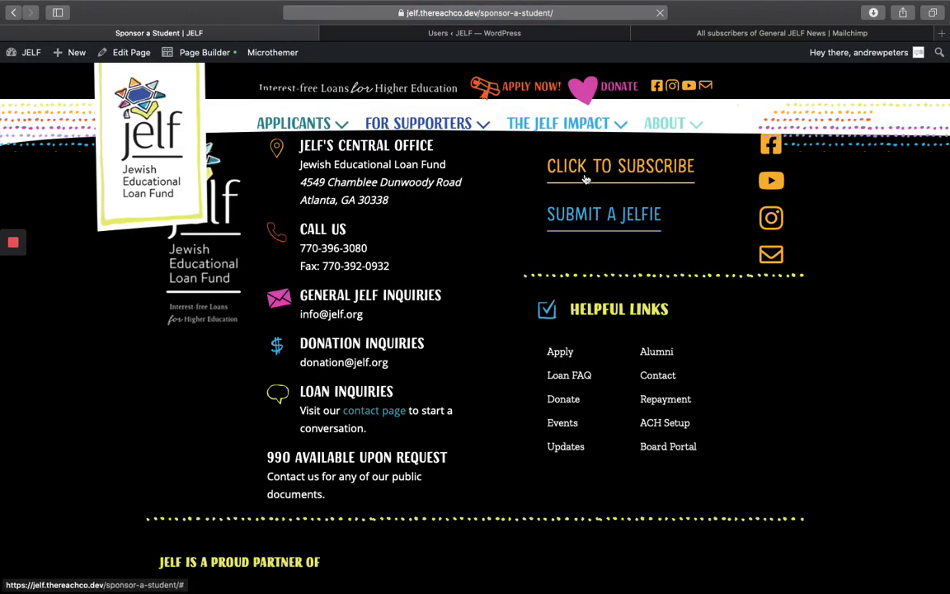
pyautogui.moveTo(204, 58)
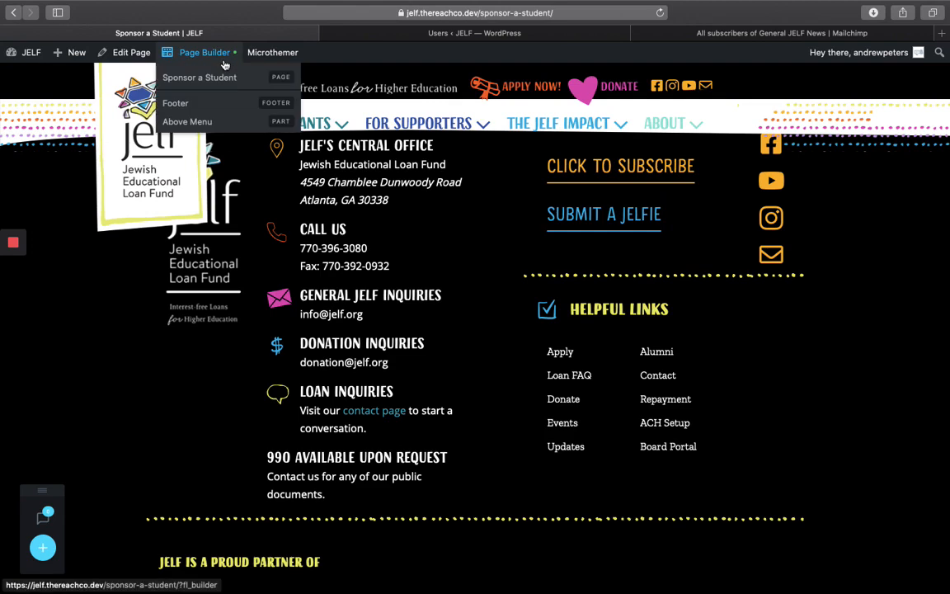
pyautogui.click(198, 55)
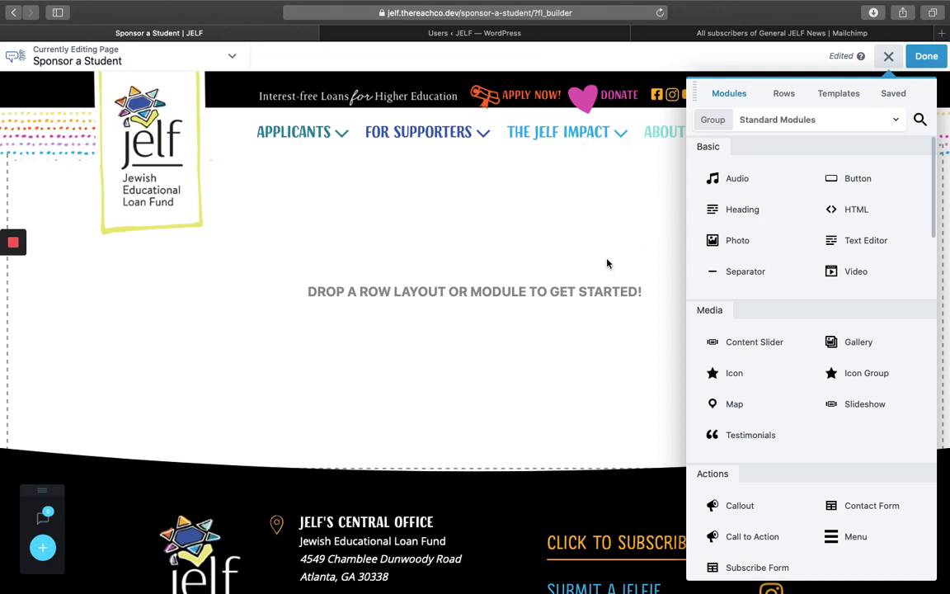
pyautogui.click(835, 96)
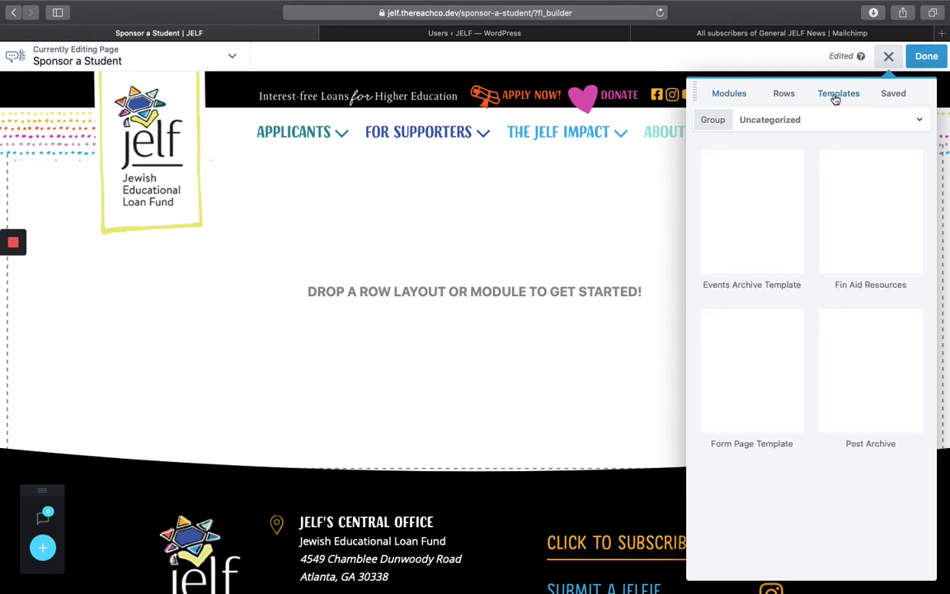
pyautogui.click(778, 349)
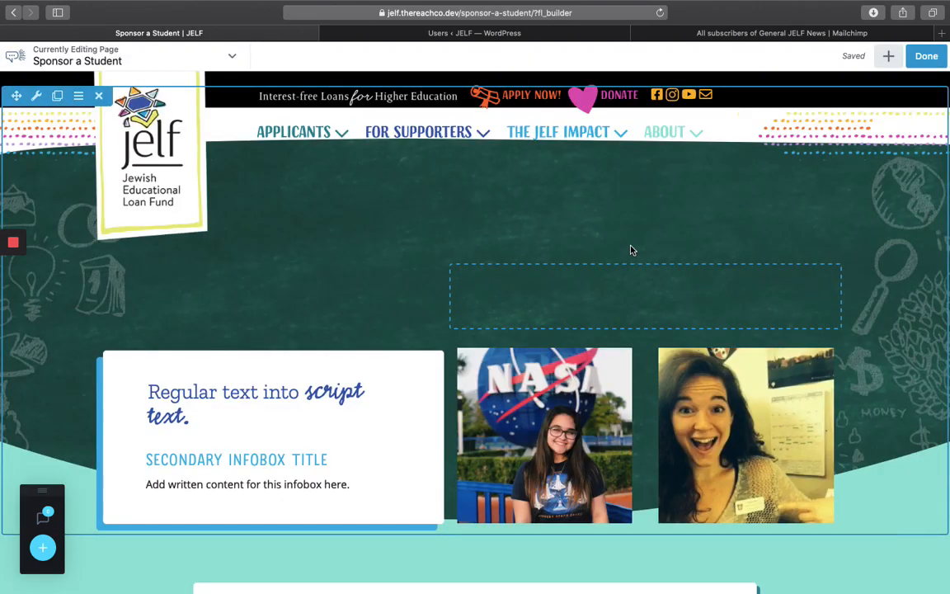
# - Check the form module's Reach Gravity Forms Styler settings, then publish the page
pyautogui.scroll(-5, 631, 250)
pyautogui.scroll(-1, 632, 251)
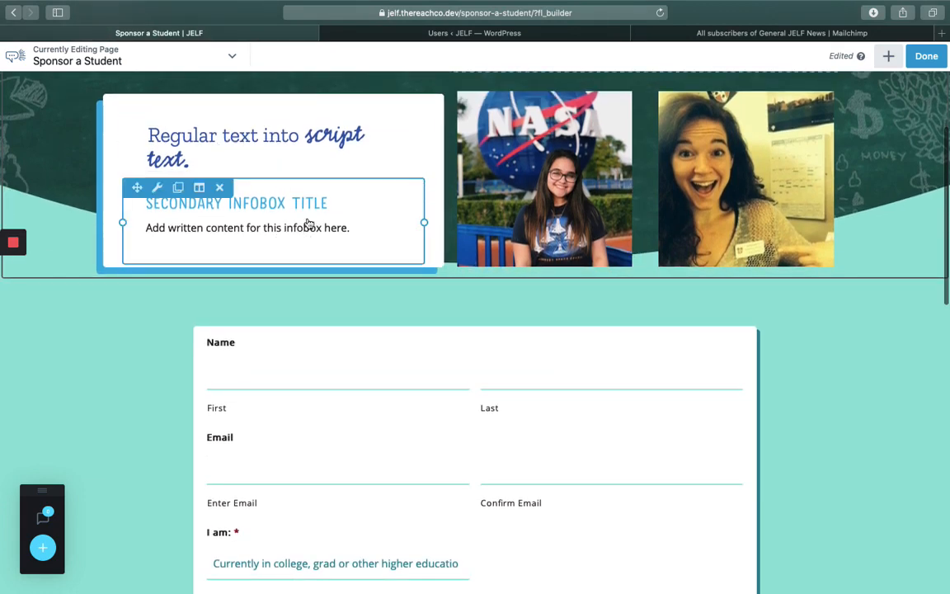
pyautogui.scroll(-4, 623, 354)
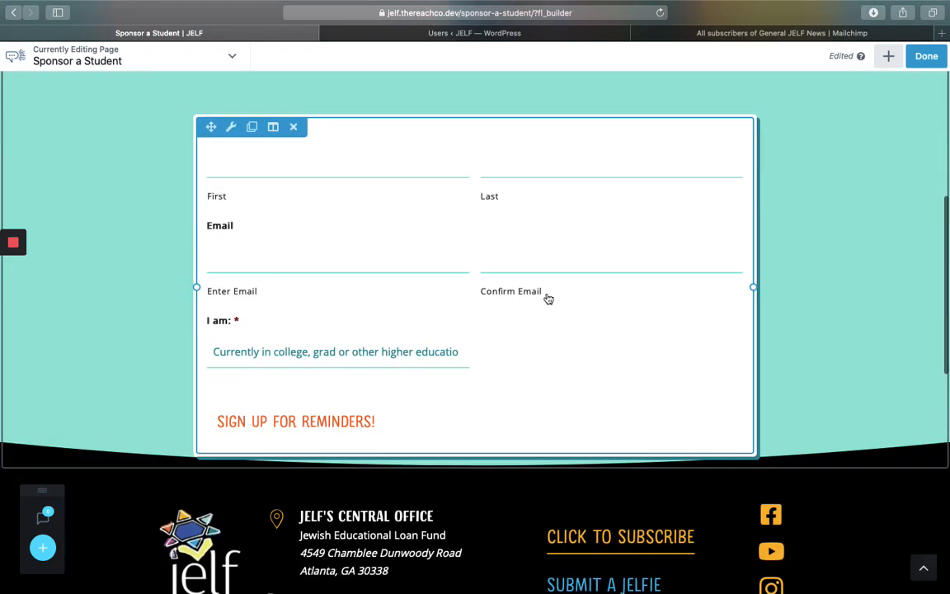
pyautogui.click(442, 242)
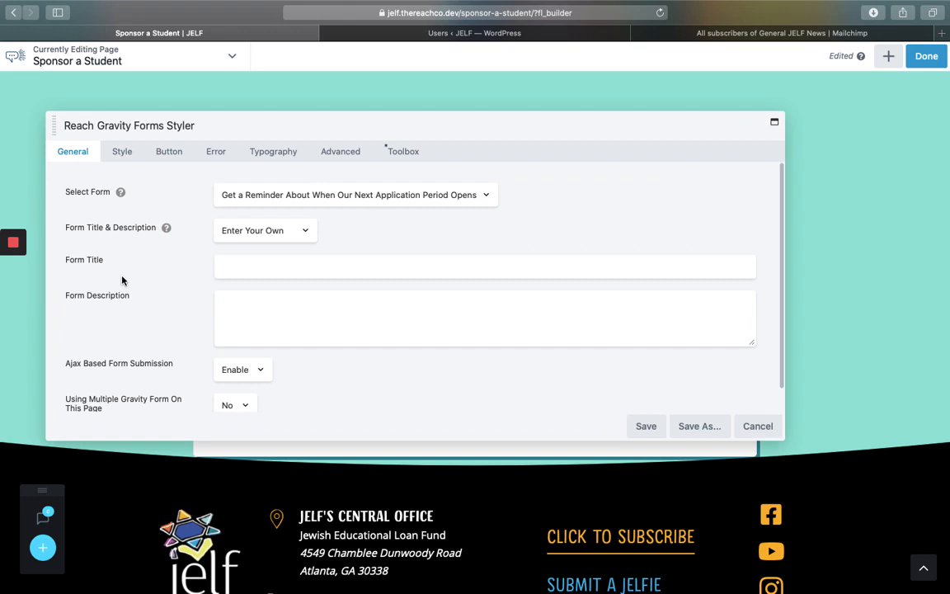
pyautogui.moveTo(20, 253)
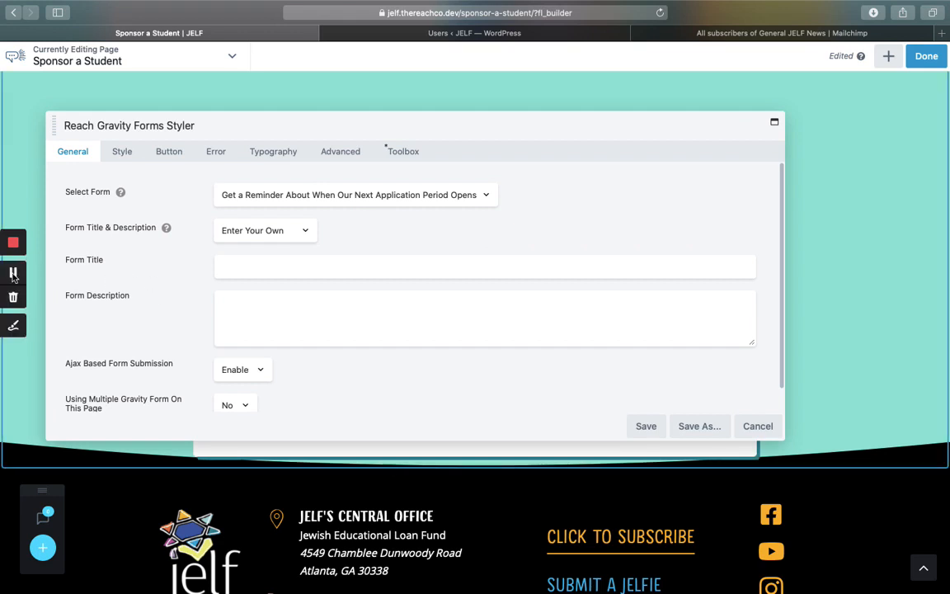
pyautogui.click(13, 275)
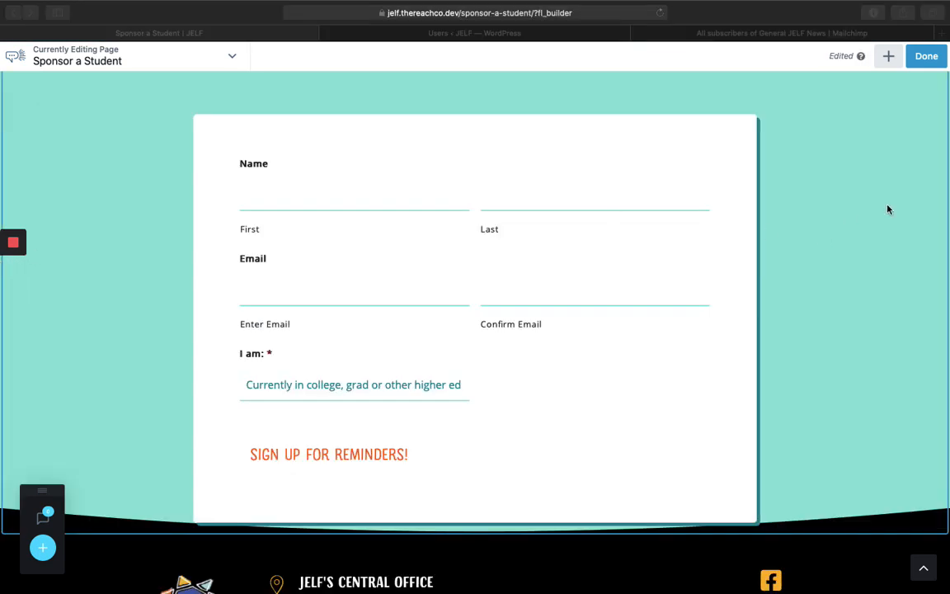
pyautogui.scroll(1, 888, 209)
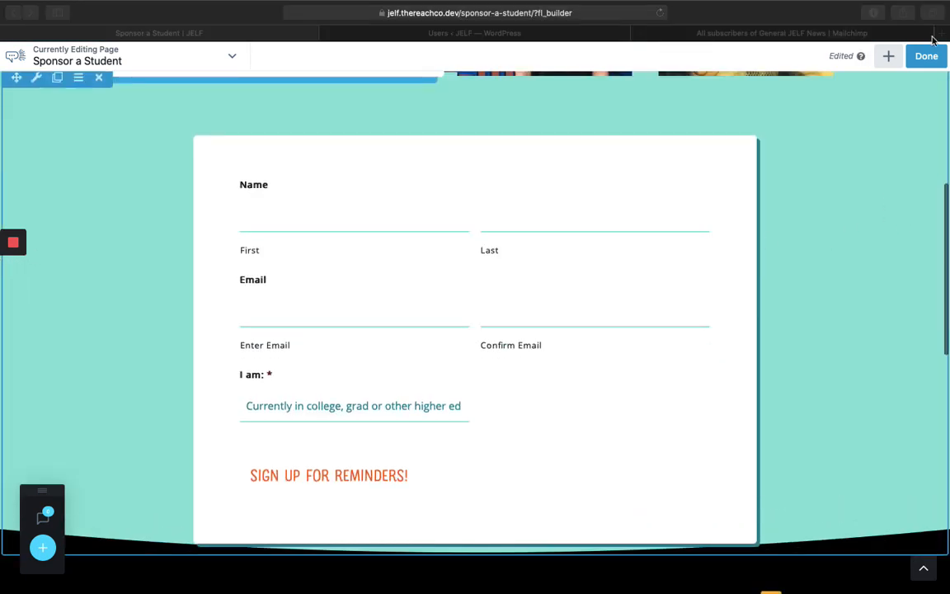
pyautogui.click(926, 56)
pyautogui.click(878, 58)
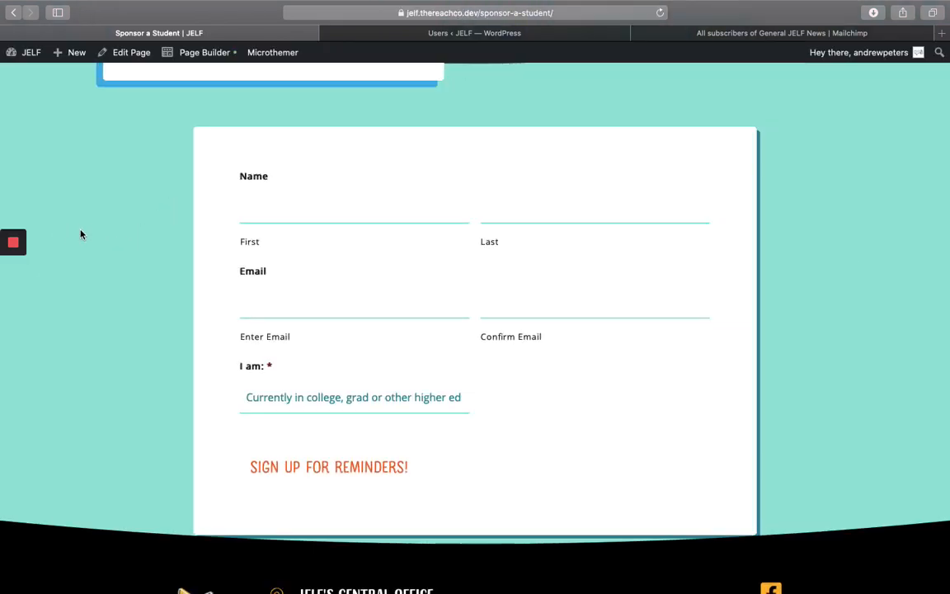
# - Go from the dashboard to the Gravity Forms list of all six forms
pyautogui.click(13, 269)
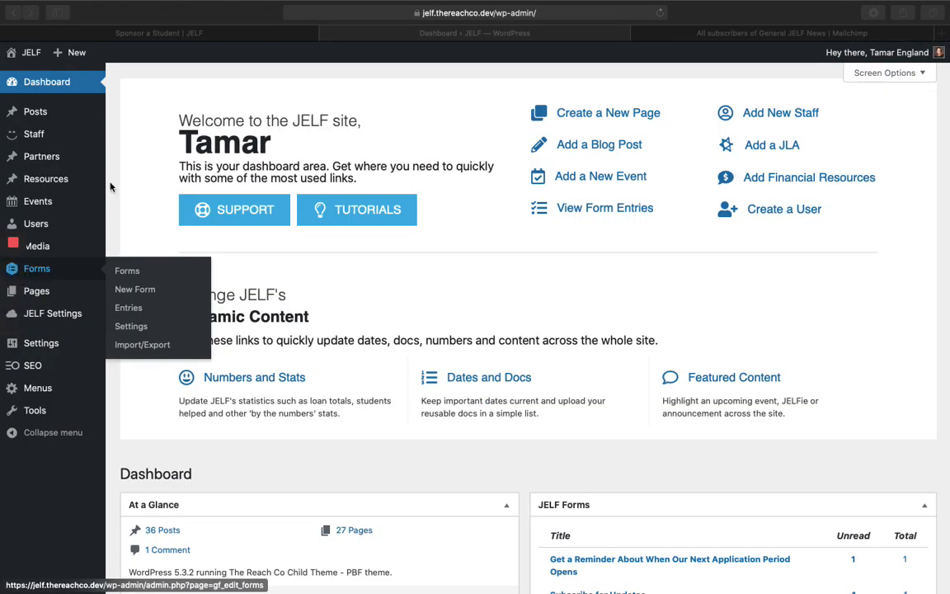
pyautogui.click(404, 83)
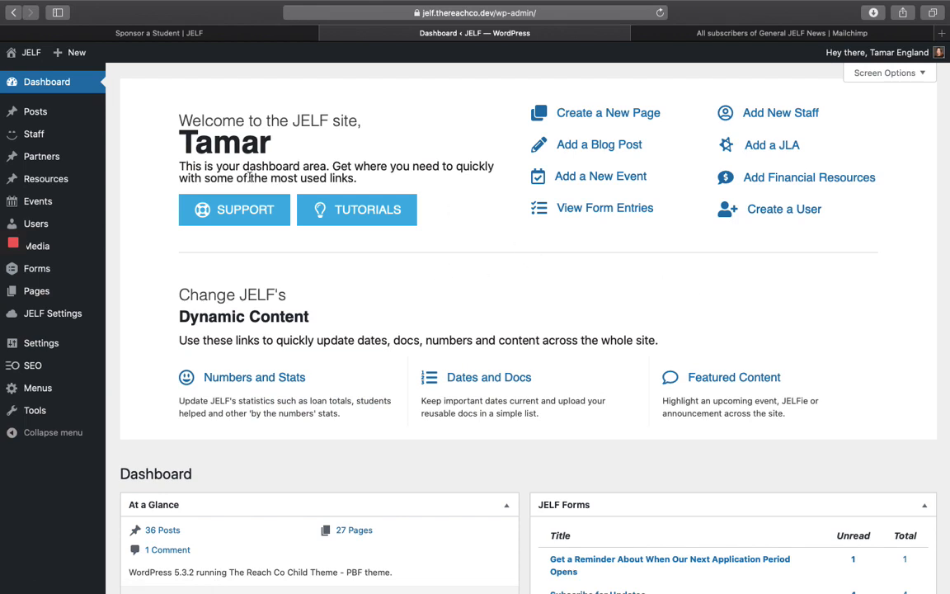
pyautogui.moveTo(54, 272)
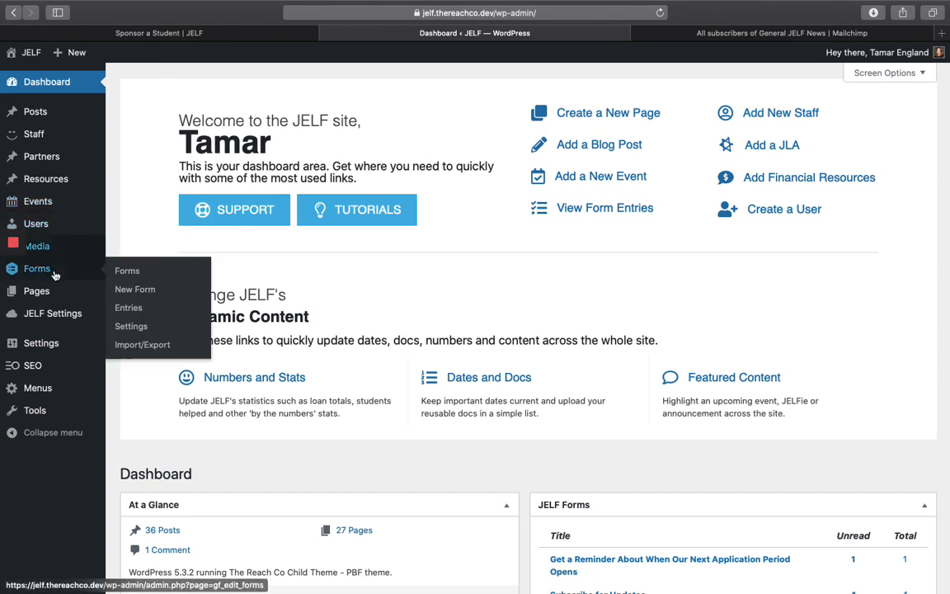
pyautogui.click(126, 271)
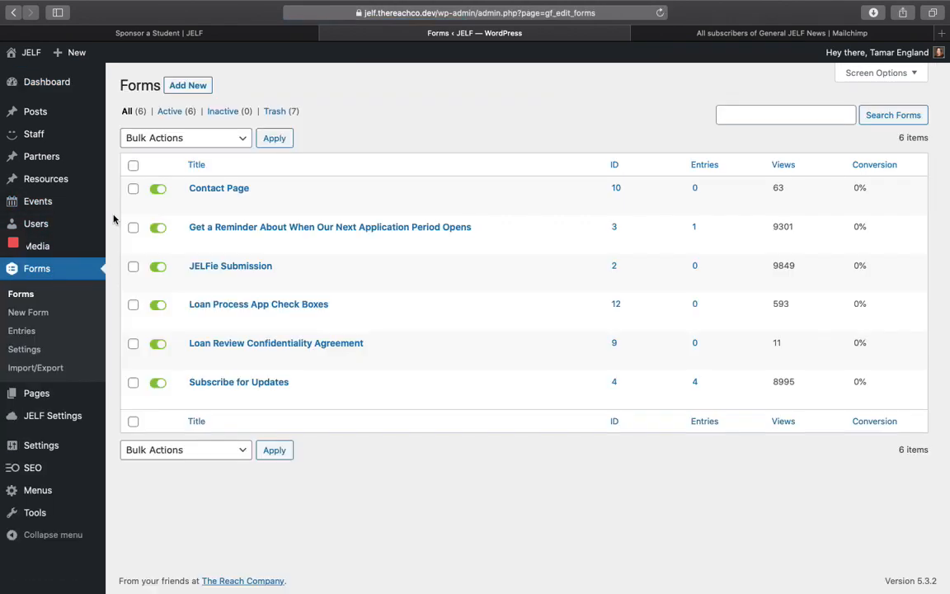
pyautogui.moveTo(380, 224)
# - Create a new form titled Sponsor a Student
pyautogui.click(189, 86)
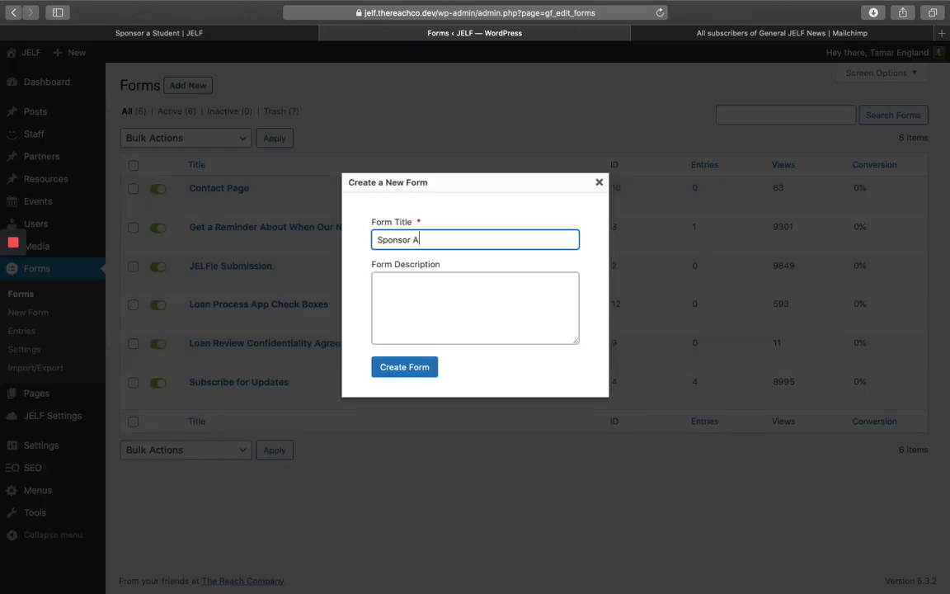
pyautogui.click(429, 307)
pyautogui.click(400, 369)
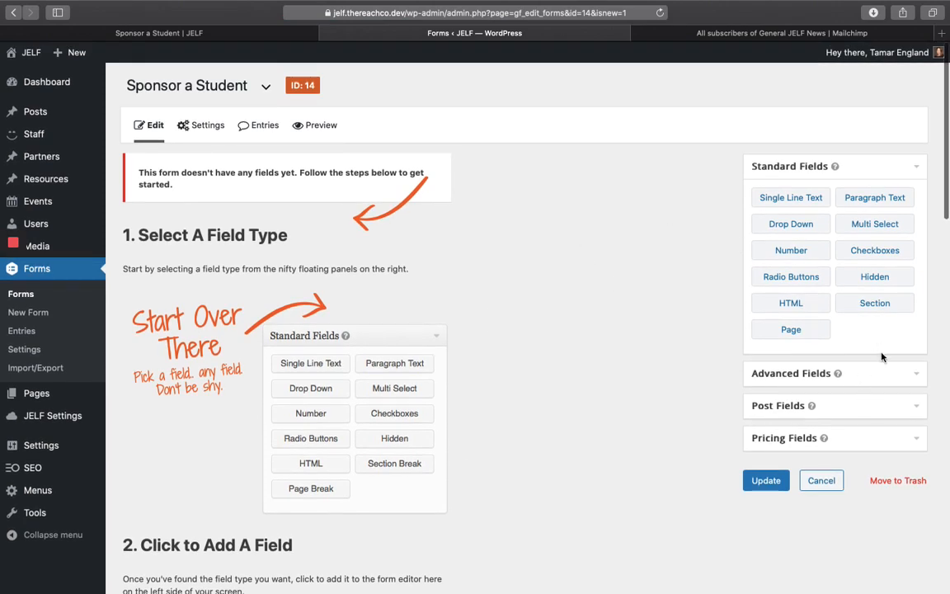
# - Add Name, Phone, Email and Paragraph Text fields to the form
pyautogui.click(911, 378)
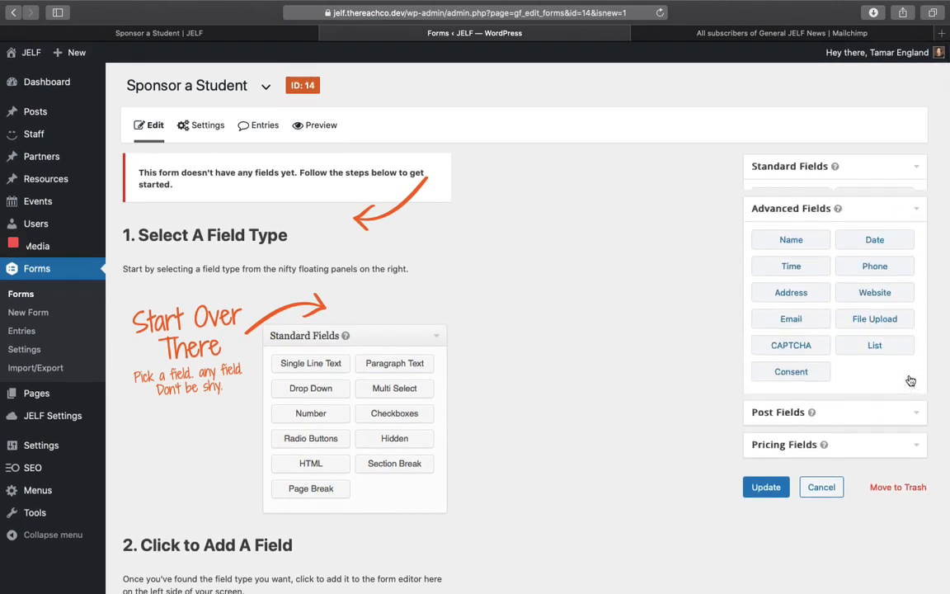
pyautogui.click(794, 234)
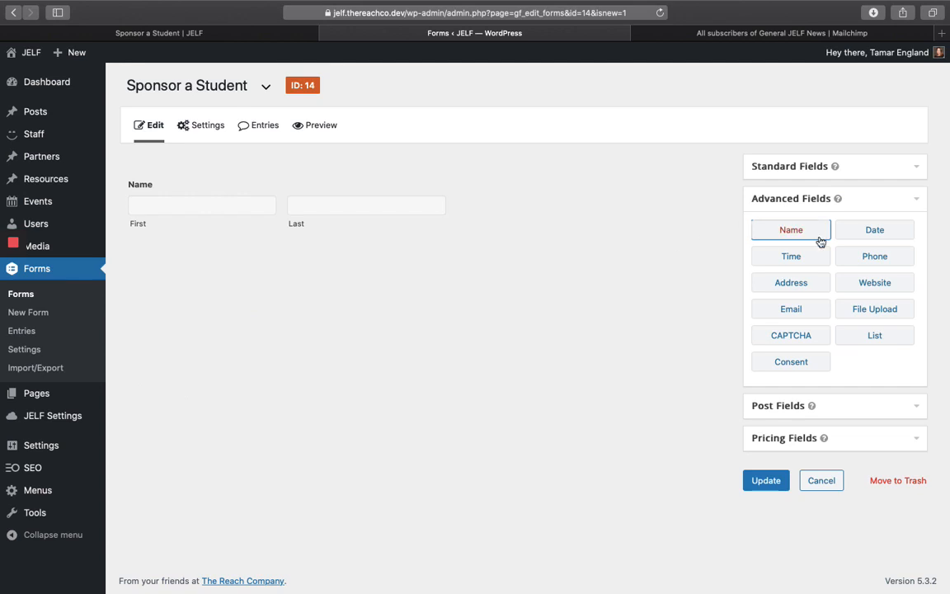
pyautogui.click(850, 258)
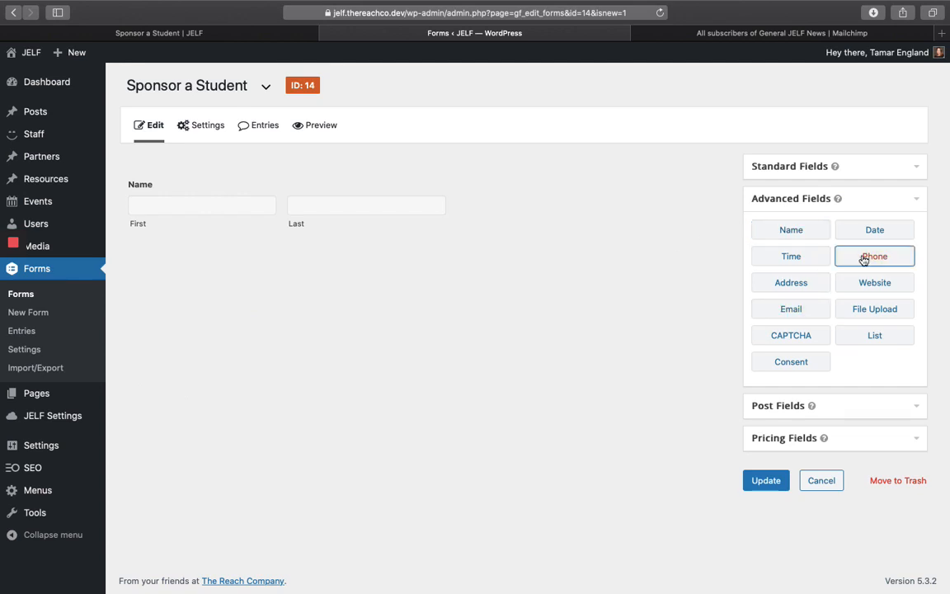
pyautogui.click(795, 315)
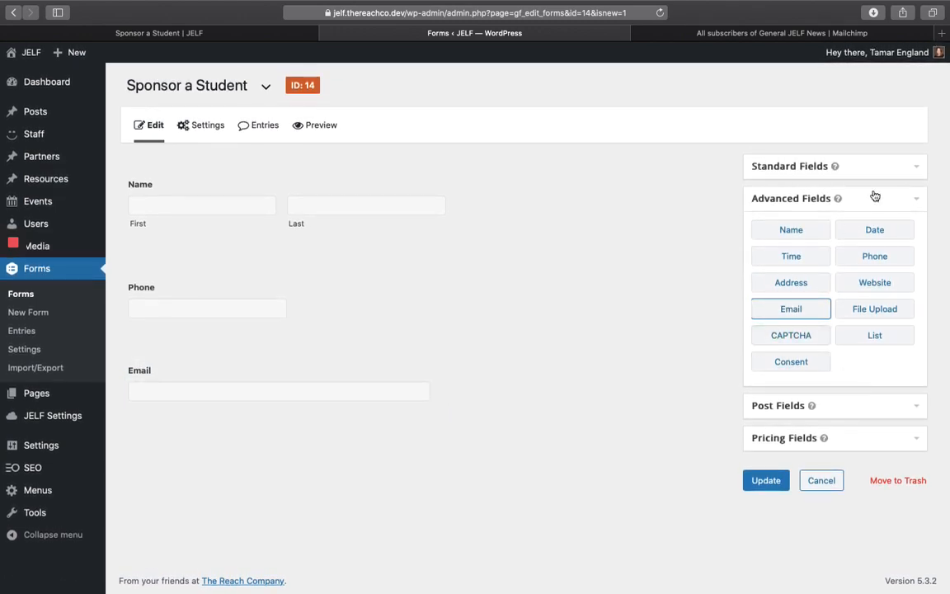
pyautogui.click(858, 168)
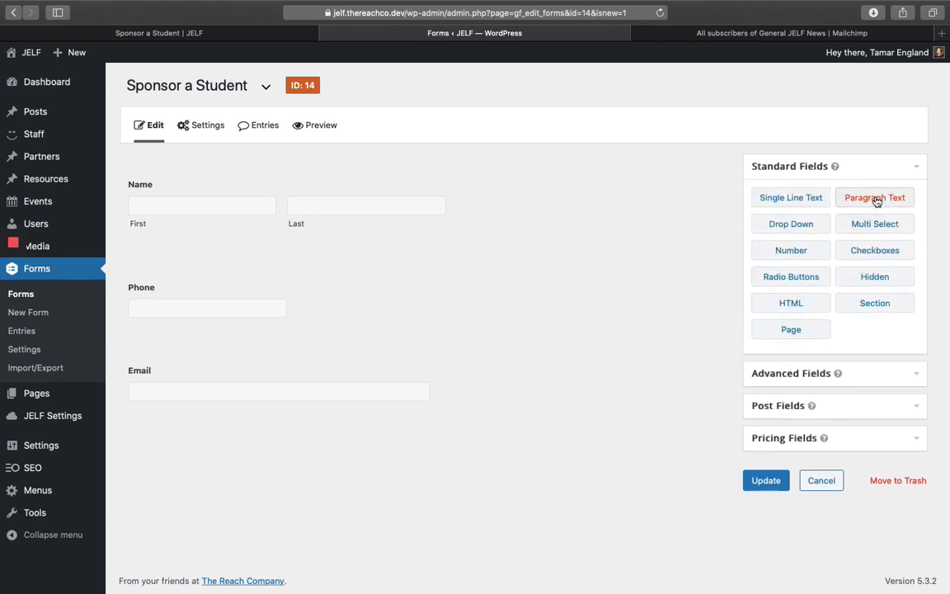
pyautogui.click(875, 198)
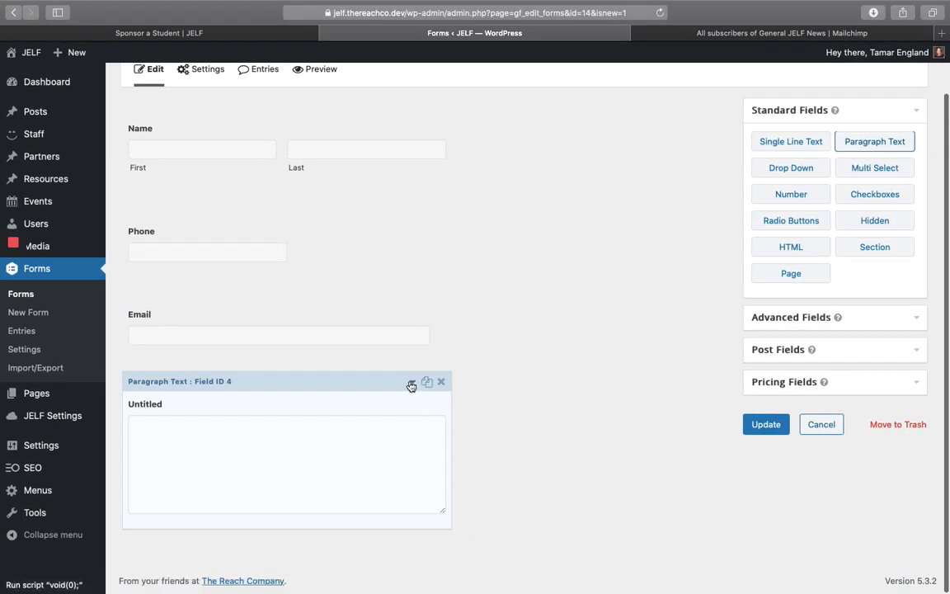
# - Label the paragraph field 'Your Message' and keep it below Email
pyautogui.click(411, 384)
pyautogui.scroll(-5, 308, 471)
pyautogui.doubleClick(180, 394)
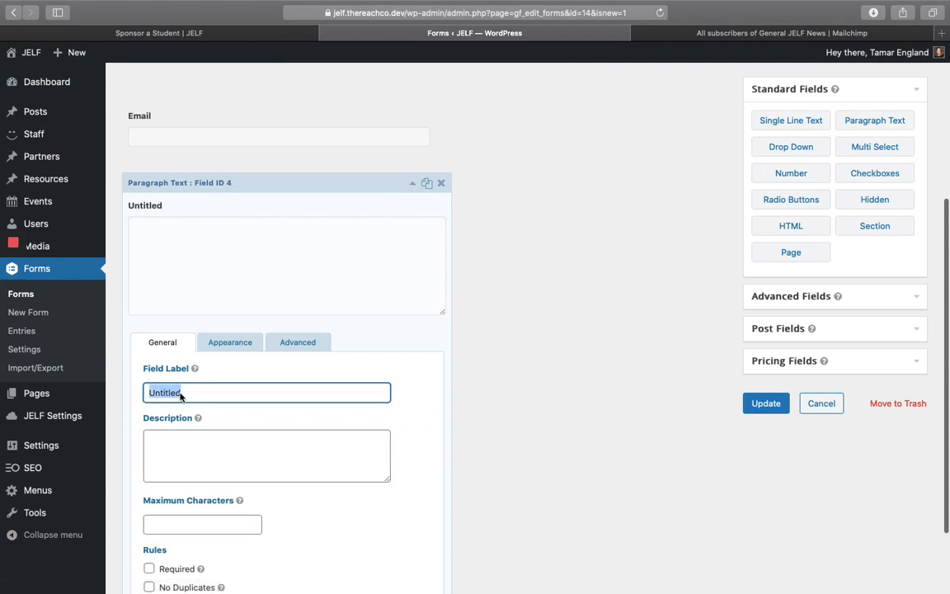
pyautogui.write('Your Message')
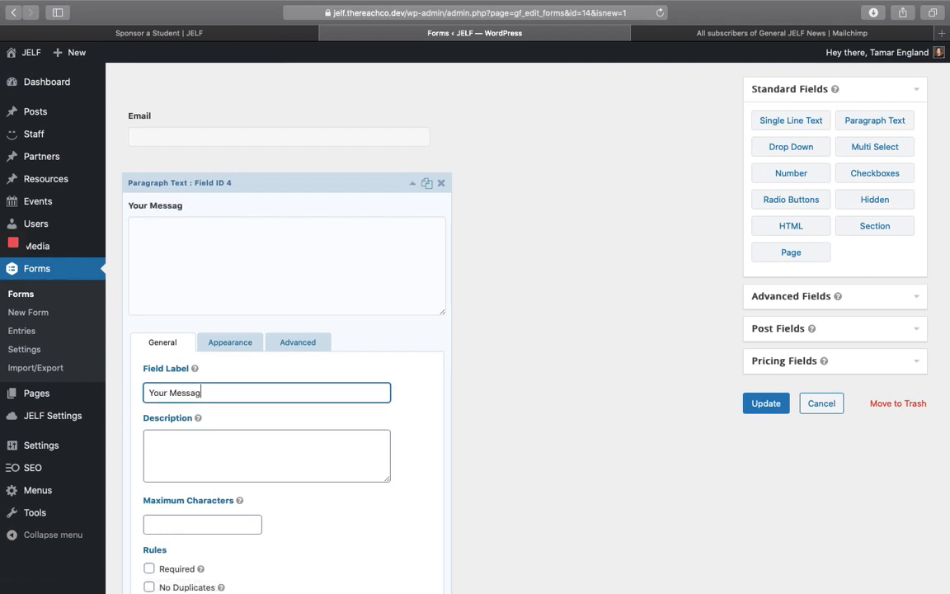
pyautogui.click(412, 183)
pyautogui.moveTo(359, 382); pyautogui.dragTo(361, 424)
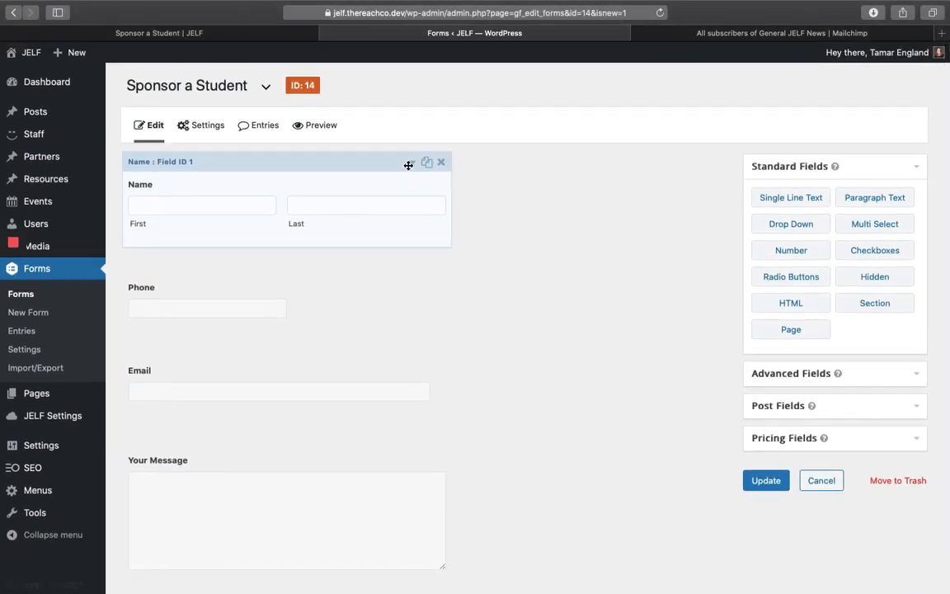
# - Make the Name field required and collapse its settings
pyautogui.click(412, 163)
pyautogui.scroll(-2, 384, 445)
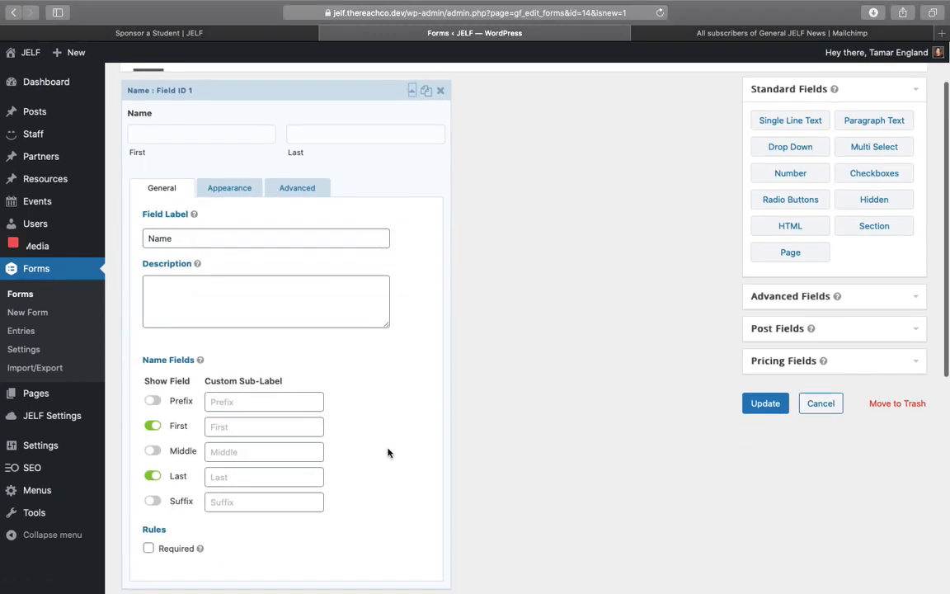
pyautogui.scroll(2, 369, 419)
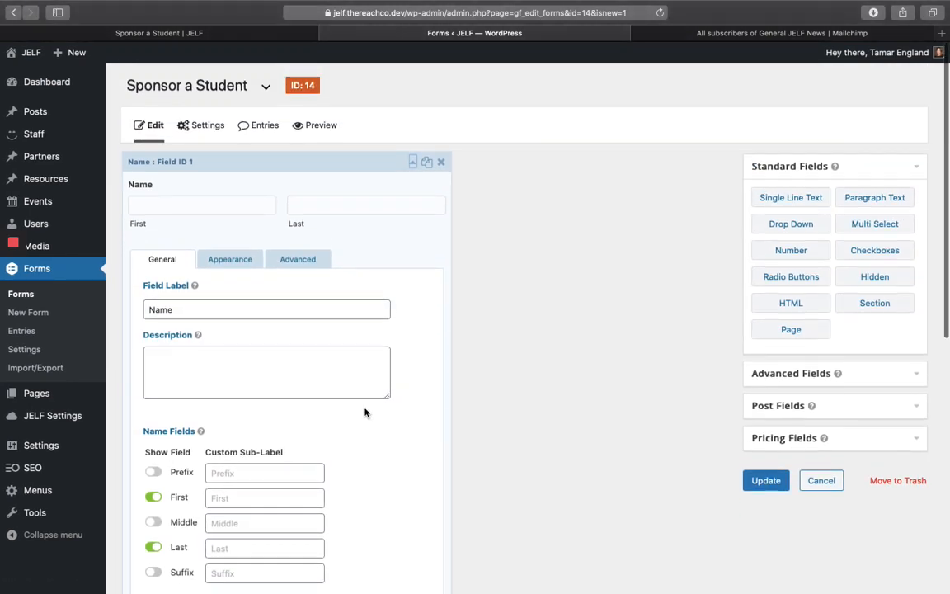
pyautogui.click(412, 162)
pyautogui.click(413, 162)
pyautogui.scroll(-5, 225, 420)
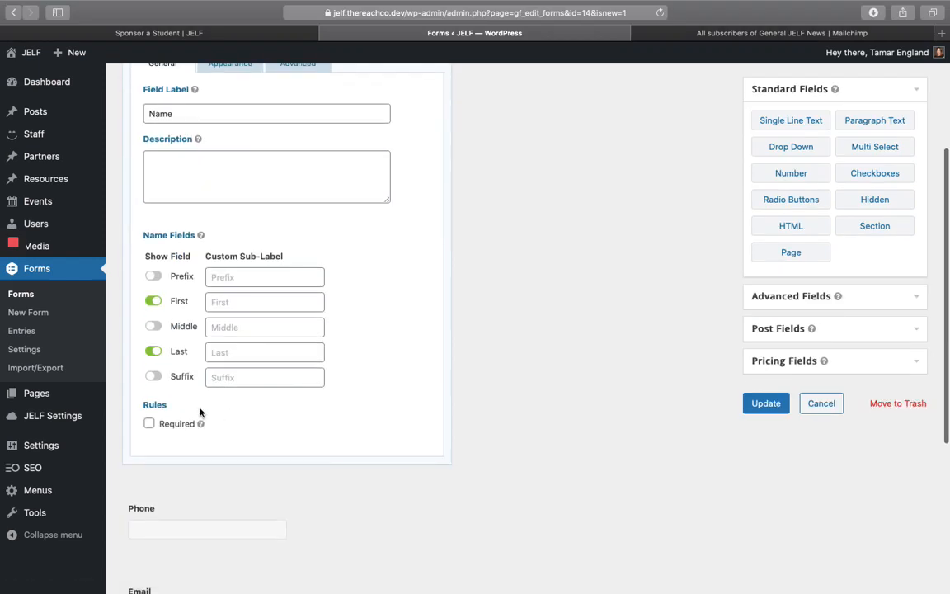
pyautogui.click(149, 424)
pyautogui.scroll(5, 312, 356)
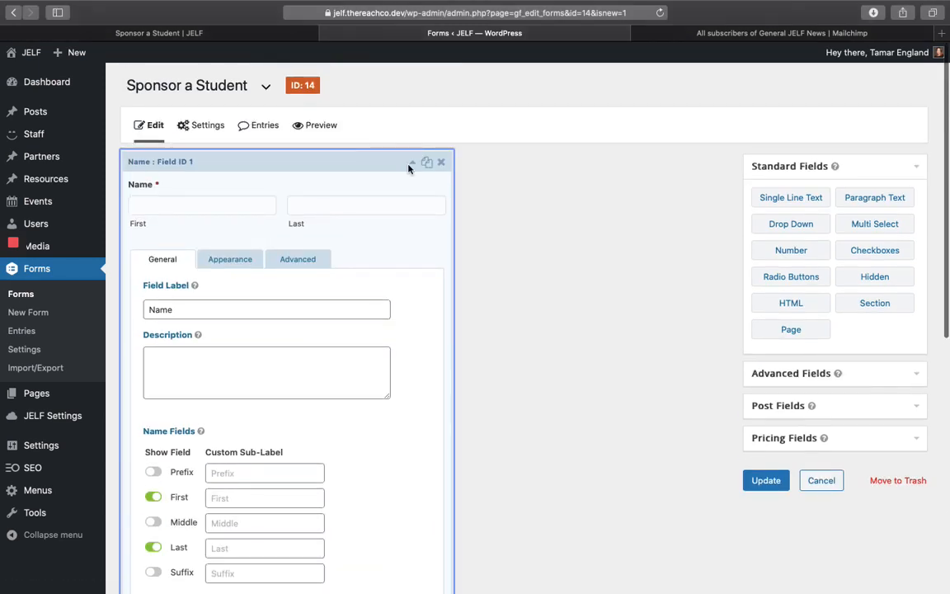
pyautogui.click(412, 162)
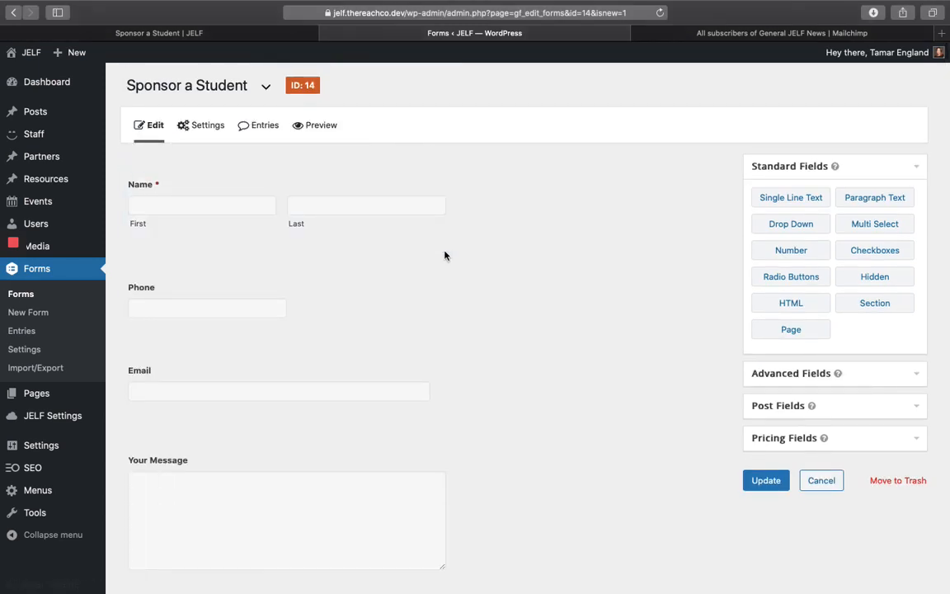
# - Make the Phone field required with a Large field size
pyautogui.click(411, 276)
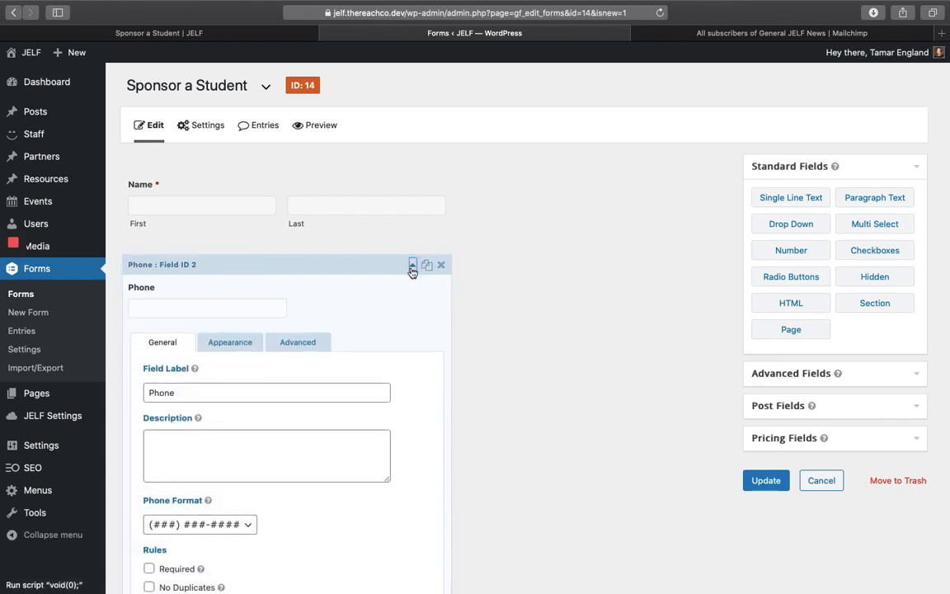
pyautogui.scroll(-4, 394, 334)
pyautogui.click(148, 417)
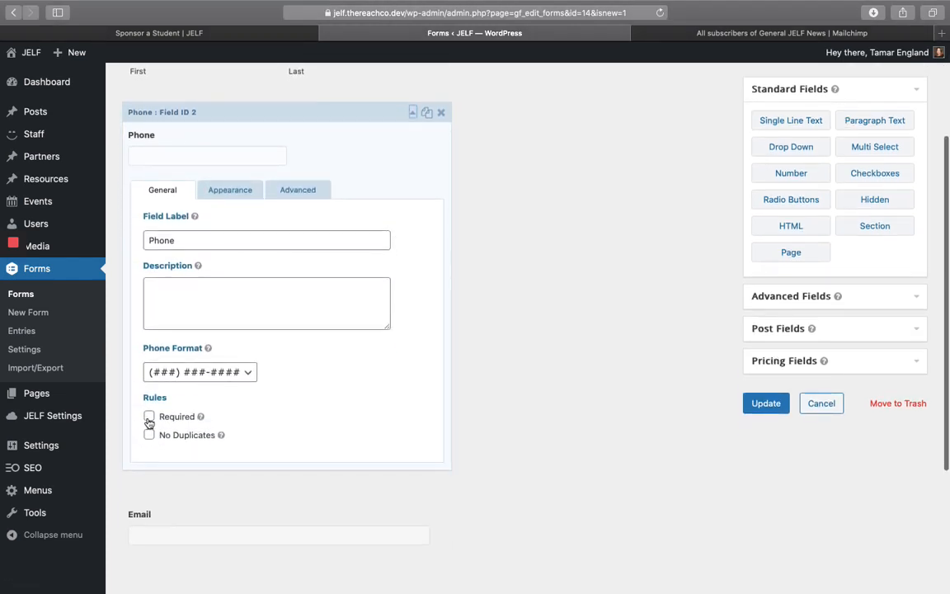
pyautogui.click(243, 226)
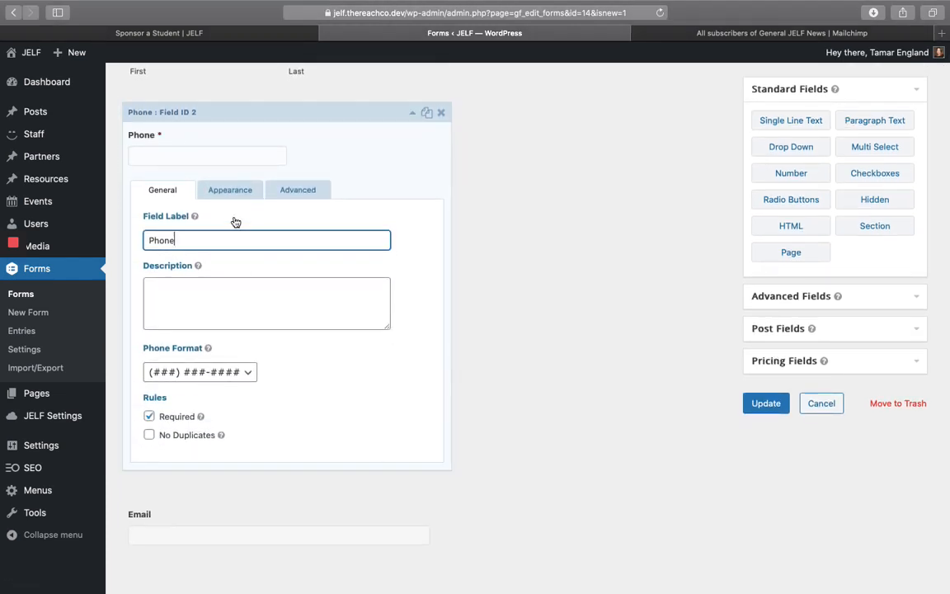
pyautogui.click(223, 194)
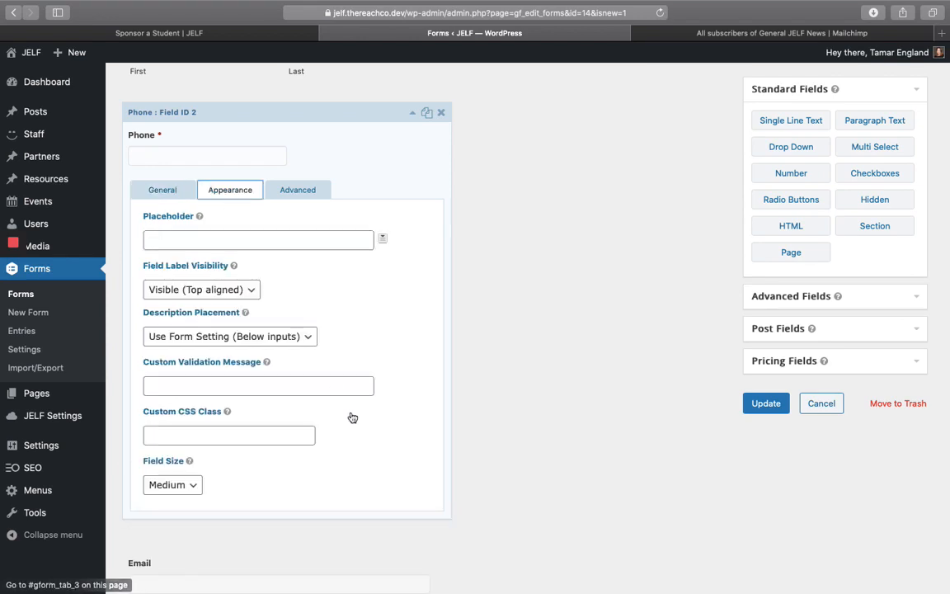
pyautogui.scroll(-1, 350, 418)
pyautogui.click(191, 442)
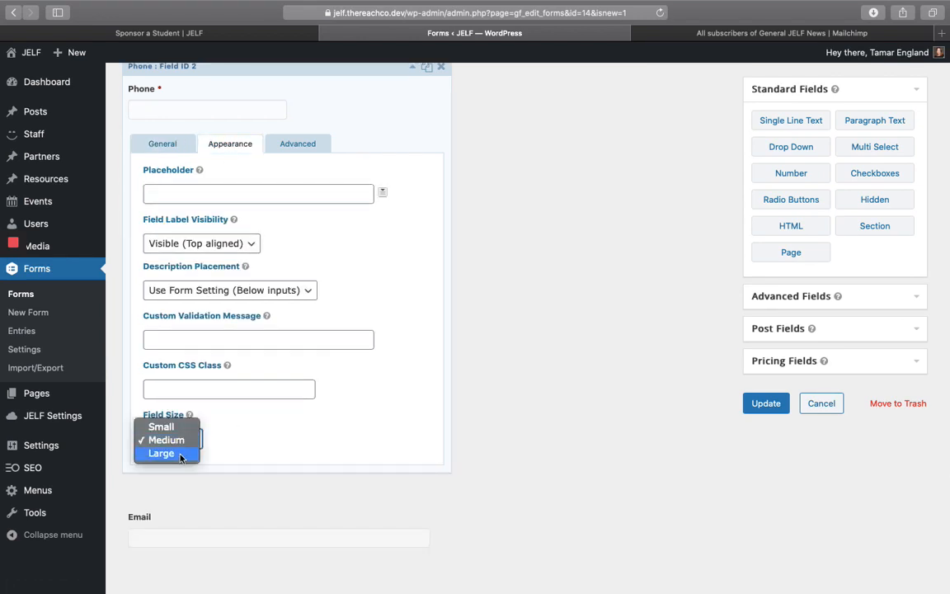
pyautogui.click(181, 453)
pyautogui.click(290, 439)
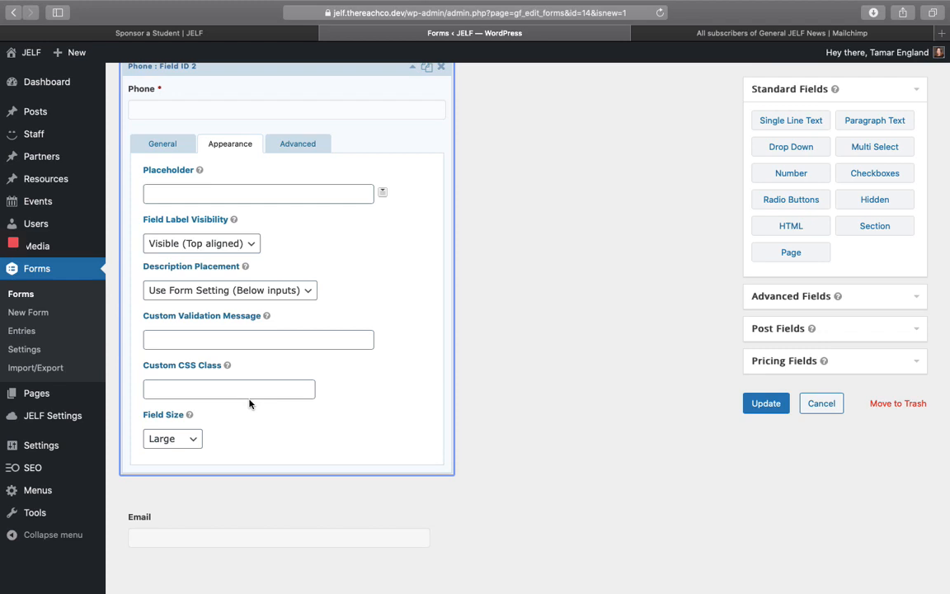
# - Give the Phone field the custom CSS class gf_left_half
pyautogui.click(229, 388)
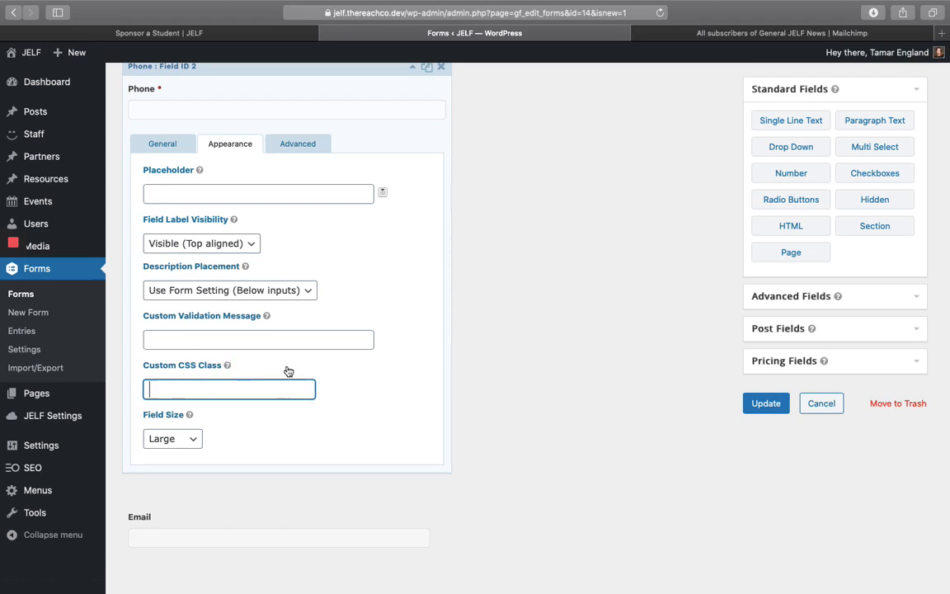
pyautogui.scroll(1, 273, 374)
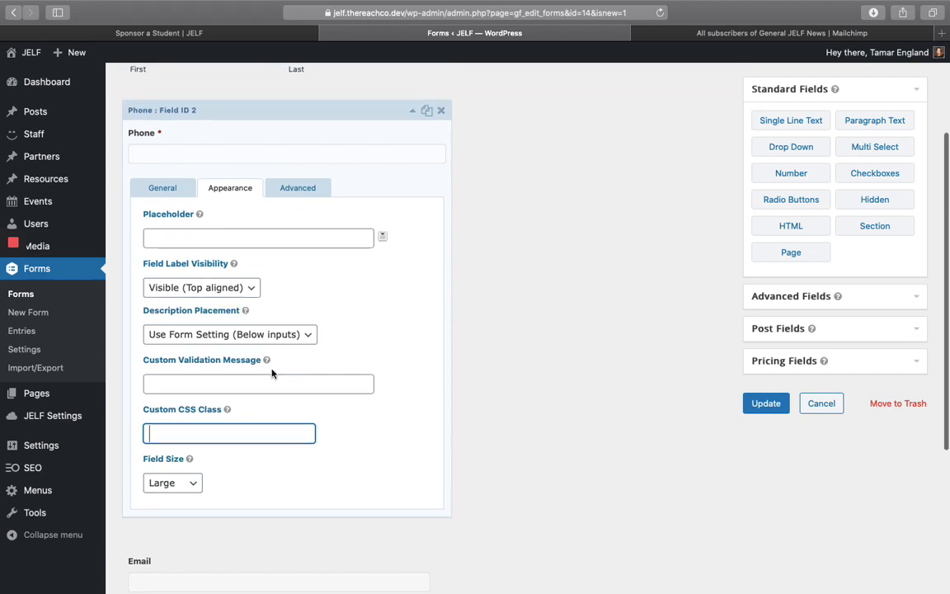
pyautogui.scroll(-1, 273, 375)
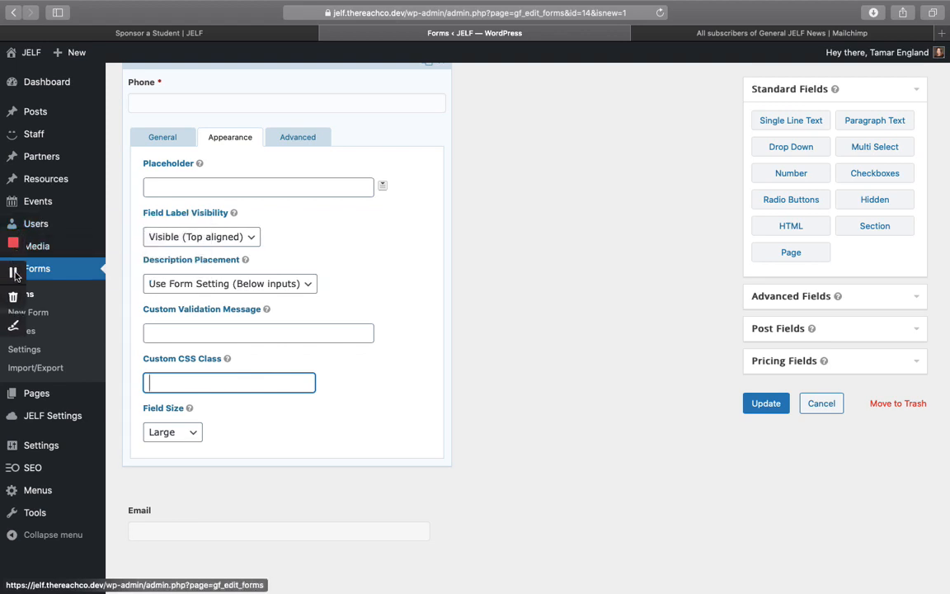
pyautogui.click(15, 274)
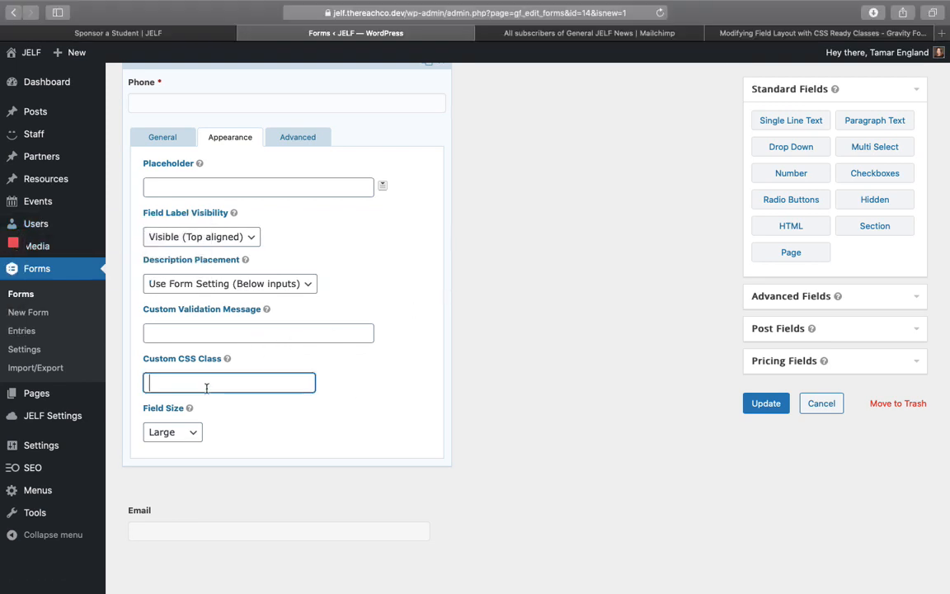
pyautogui.write('gf_left_half')
pyautogui.click(344, 393)
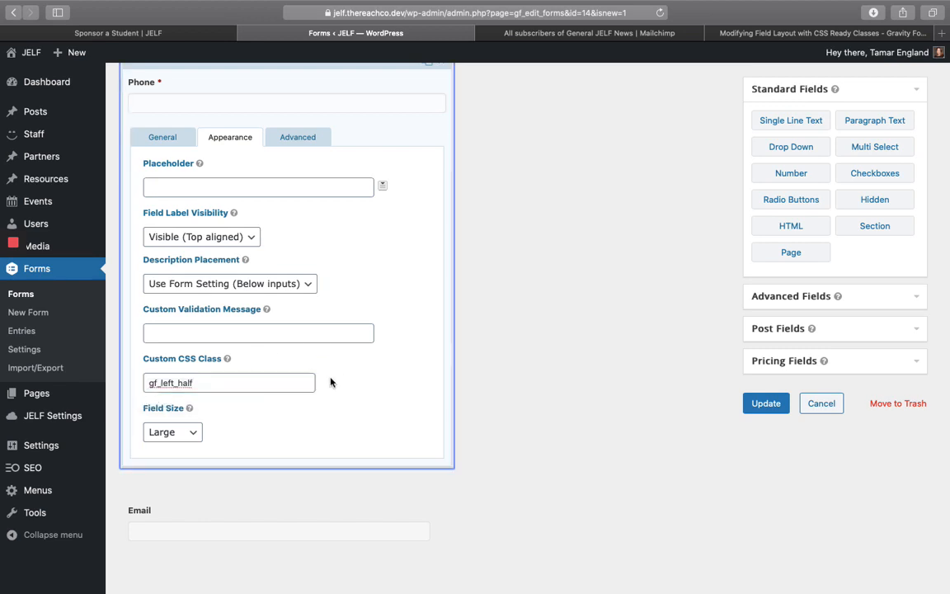
pyautogui.scroll(-5, 335, 393)
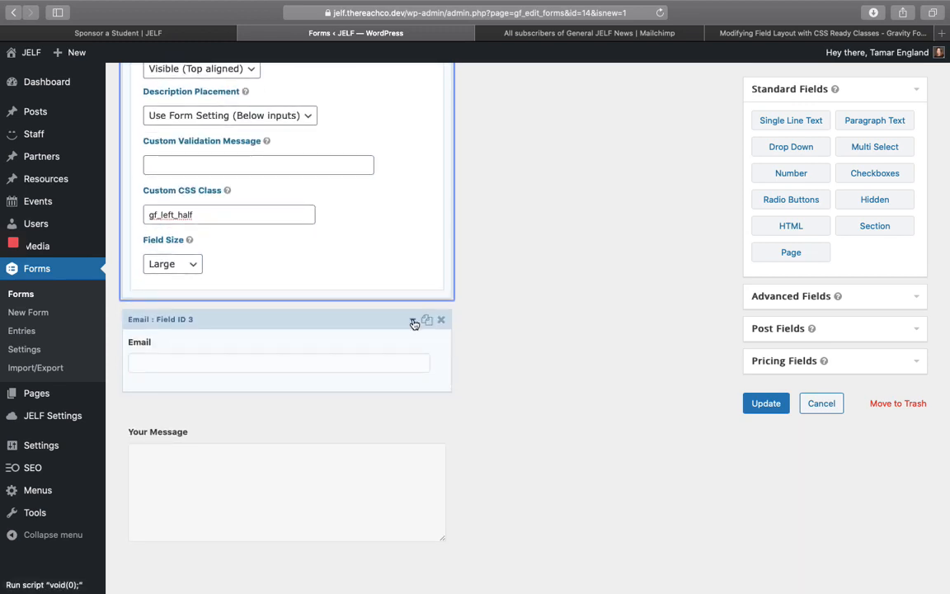
# - Set the Email field to Large size with the CSS class gf_right_half
pyautogui.click(414, 322)
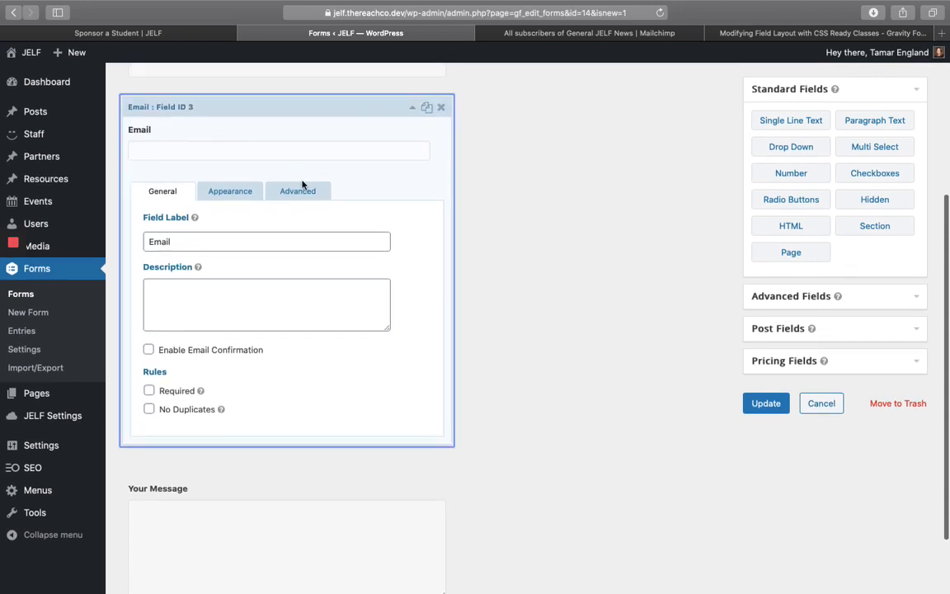
pyautogui.click(299, 188)
pyautogui.click(234, 192)
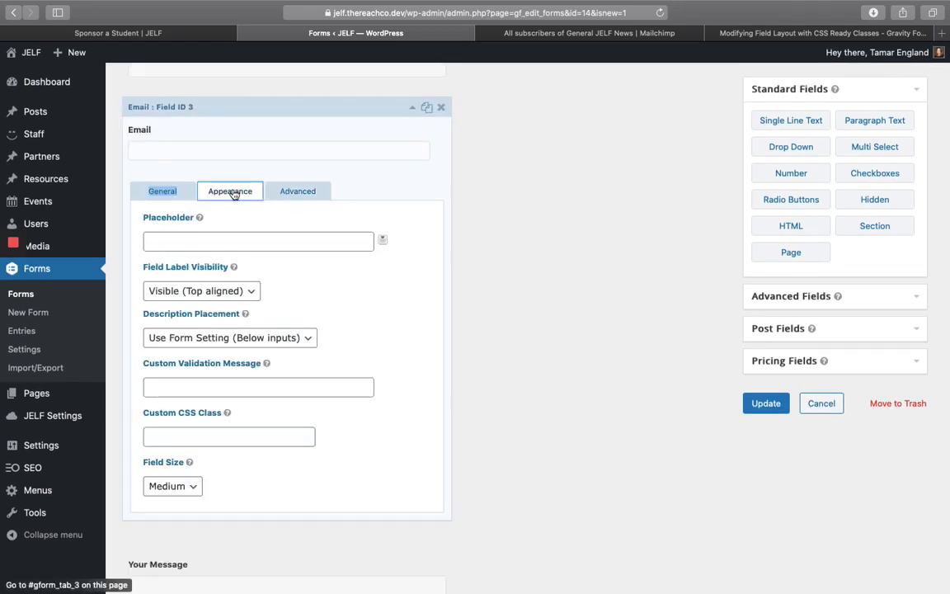
pyautogui.click(169, 487)
pyautogui.click(182, 500)
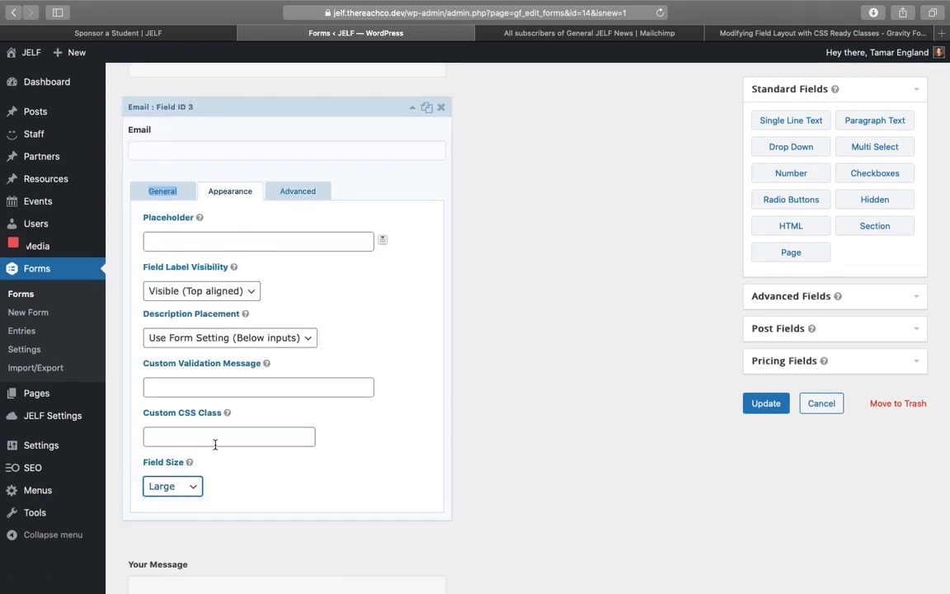
pyautogui.click(206, 438)
pyautogui.write('gf_left_half')
pyautogui.click(170, 437)
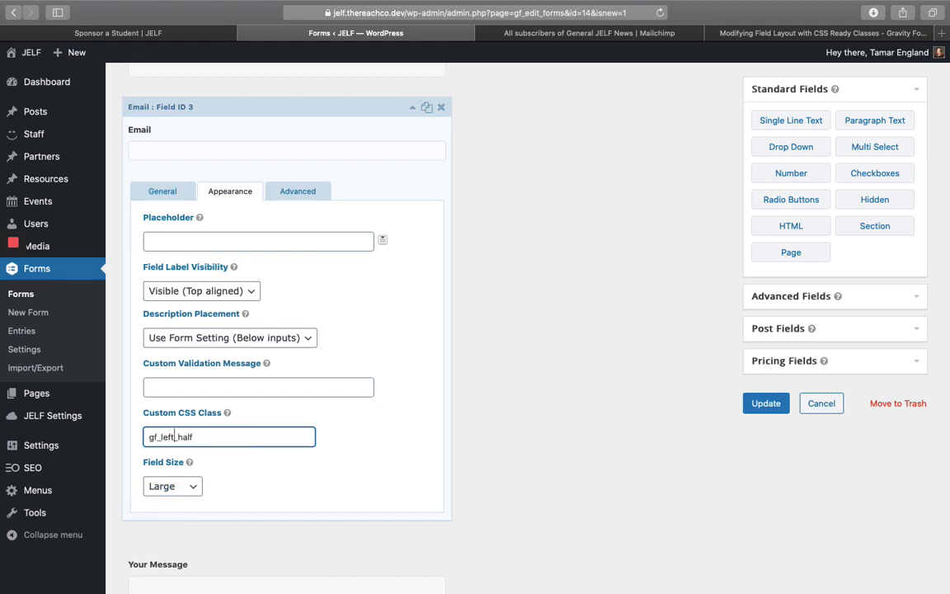
pyautogui.press('BackSpace')
pyautogui.press('BackSpace')
pyautogui.press('BackSpace')
pyautogui.press('BackSpace')
pyautogui.write('right')
# - Recheck the Phone field's appearance settings, then expand the Your Message field
pyautogui.click(412, 108)
pyautogui.click(413, 244)
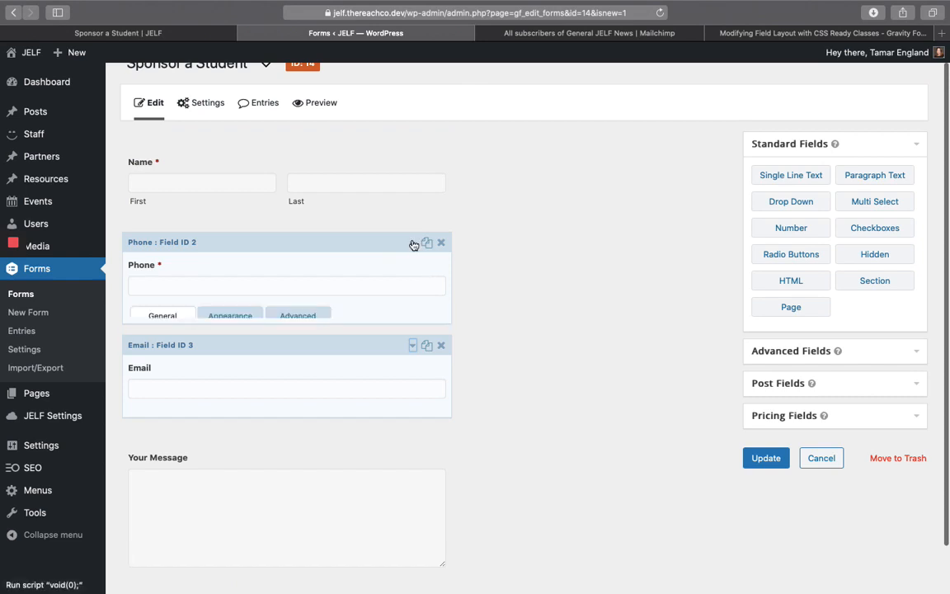
pyautogui.click(239, 241)
pyautogui.scroll(-2, 279, 417)
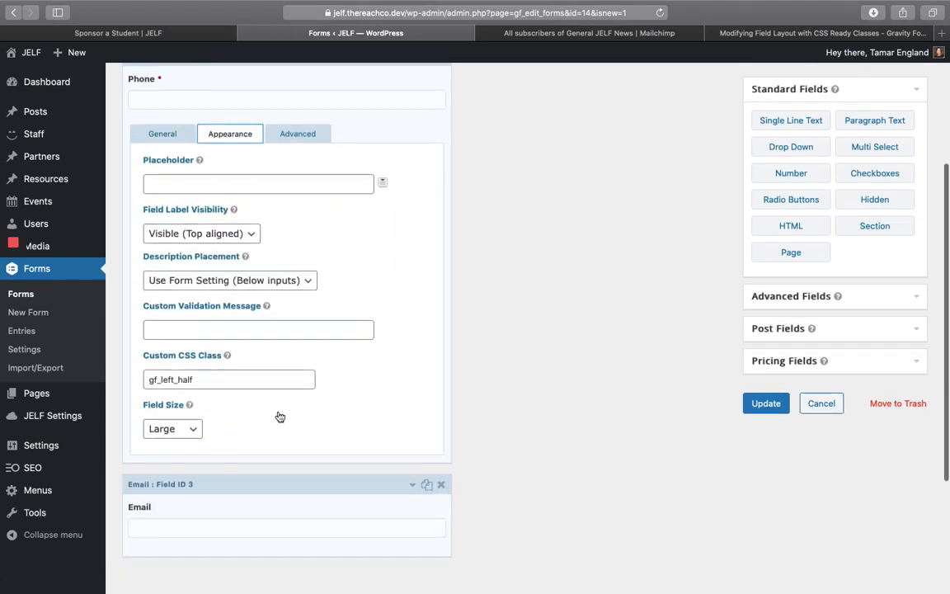
pyautogui.scroll(2, 354, 337)
pyautogui.click(413, 225)
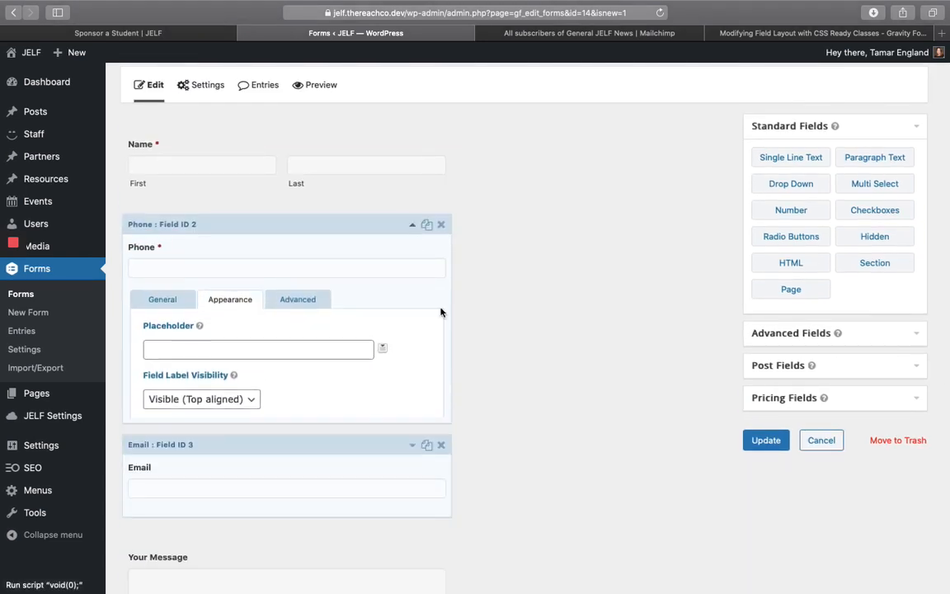
pyautogui.click(412, 381)
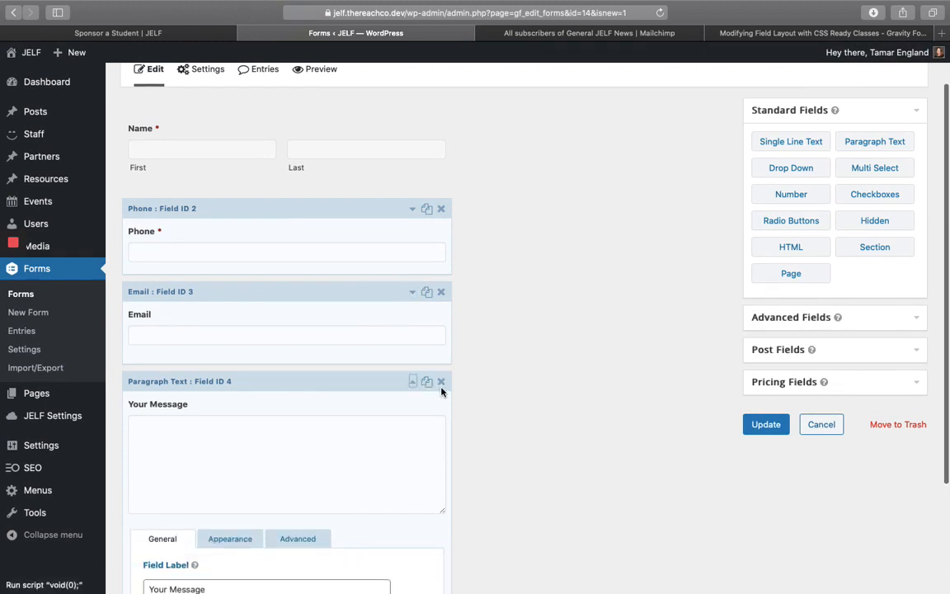
# - Review Your Message's Appearance and Advanced settings, returning to General
pyautogui.scroll(-5, 462, 420)
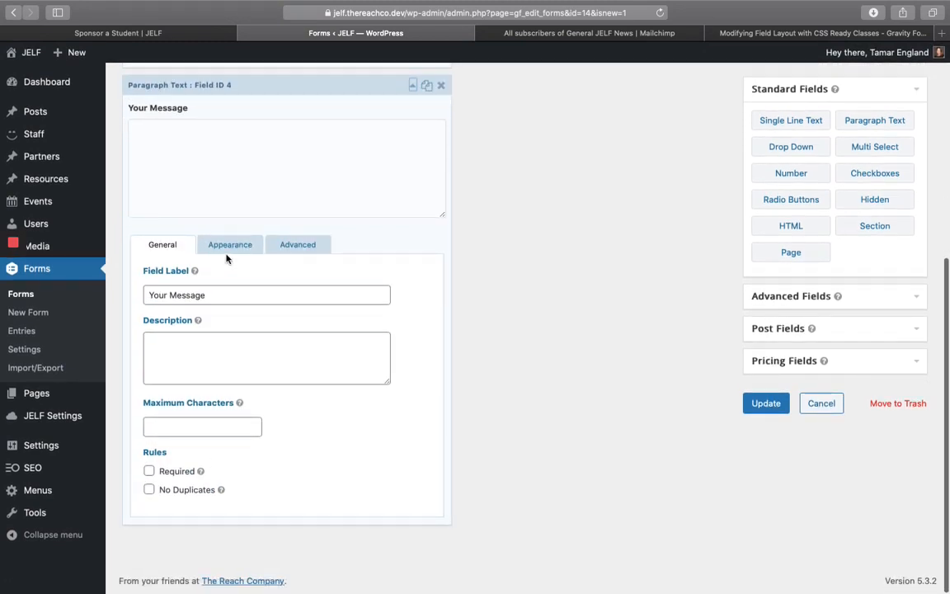
pyautogui.click(231, 245)
pyautogui.click(291, 247)
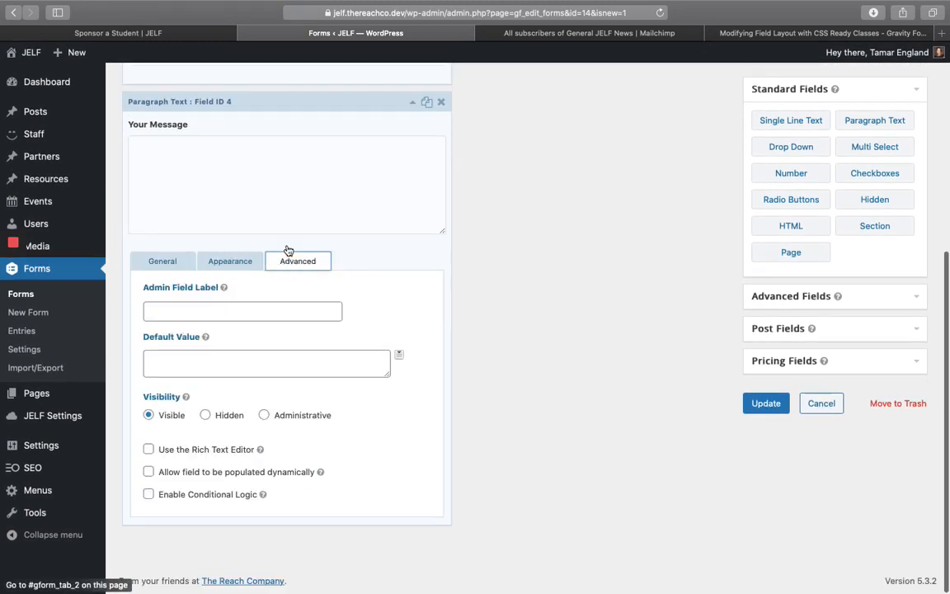
pyautogui.click(223, 260)
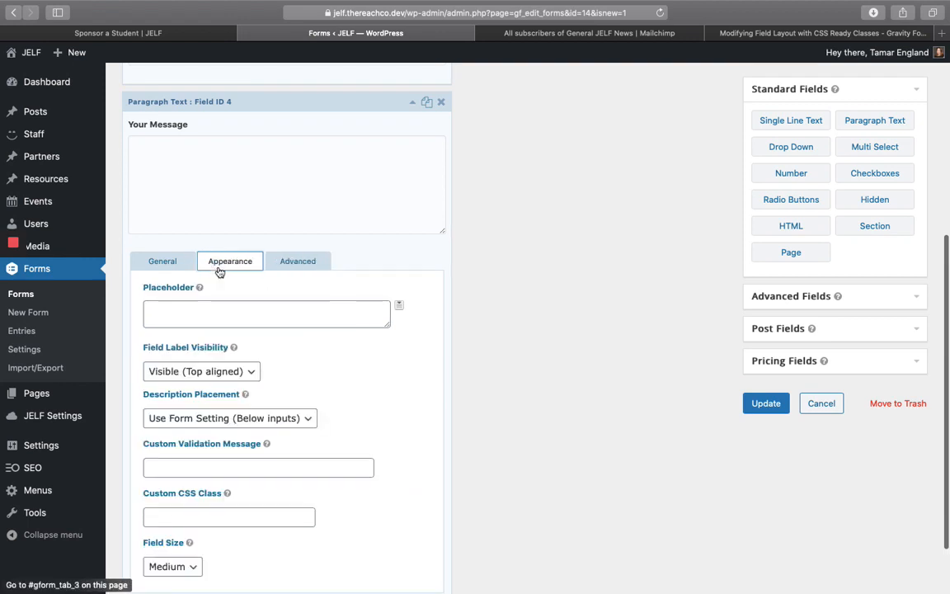
pyautogui.click(169, 263)
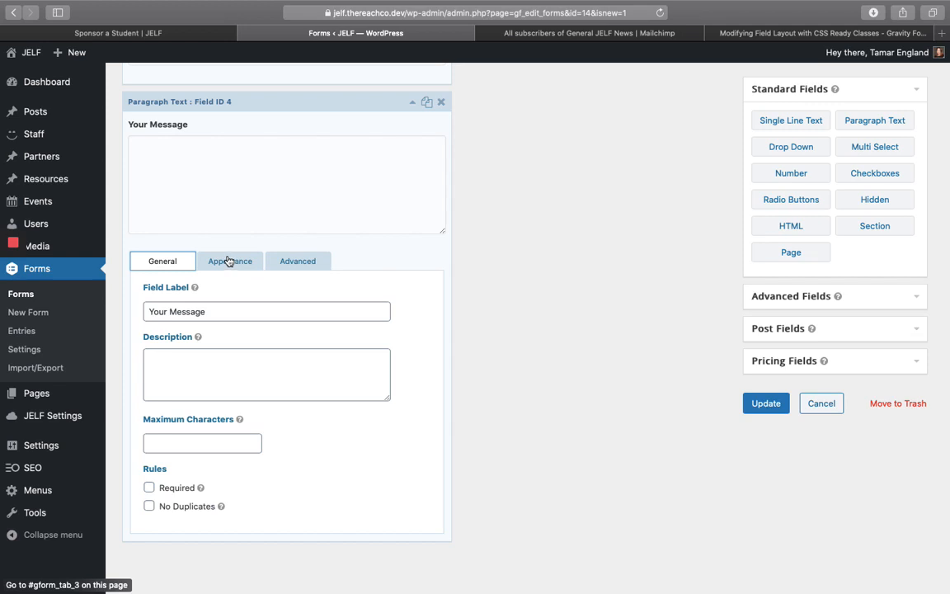
# - Expand the Advanced, Post and Pricing Fields groups of field types
pyautogui.click(854, 304)
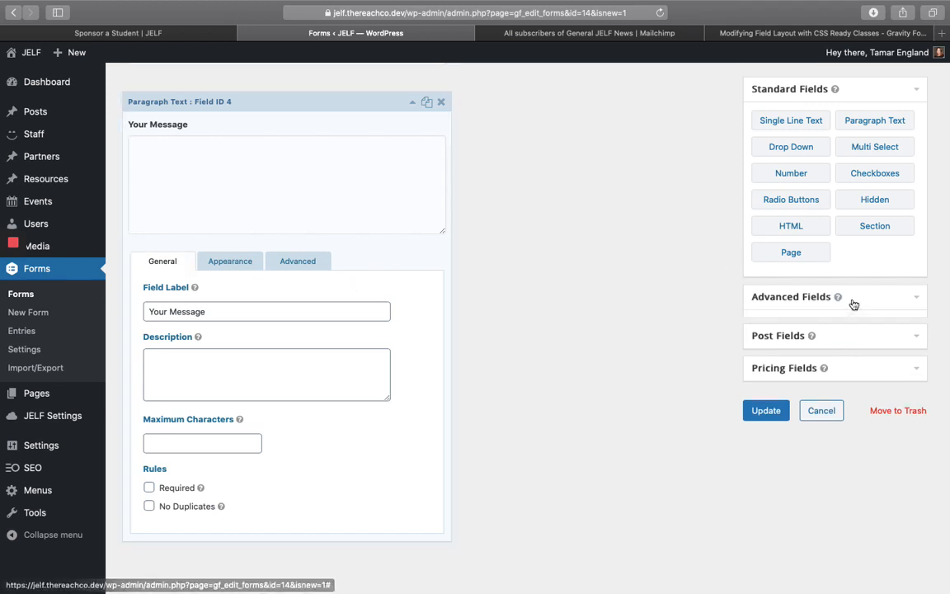
pyautogui.click(872, 329)
pyautogui.click(880, 317)
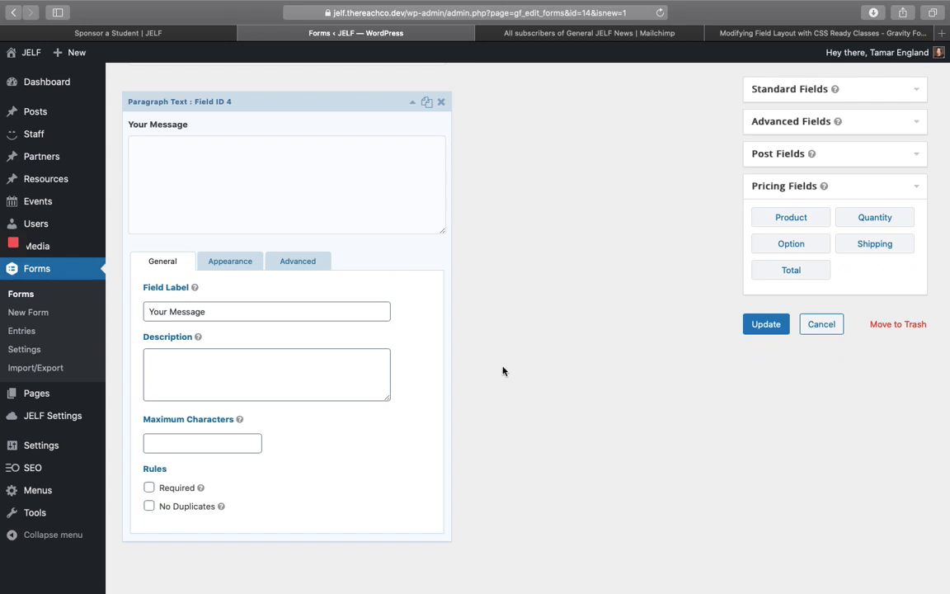
pyautogui.scroll(3, 502, 372)
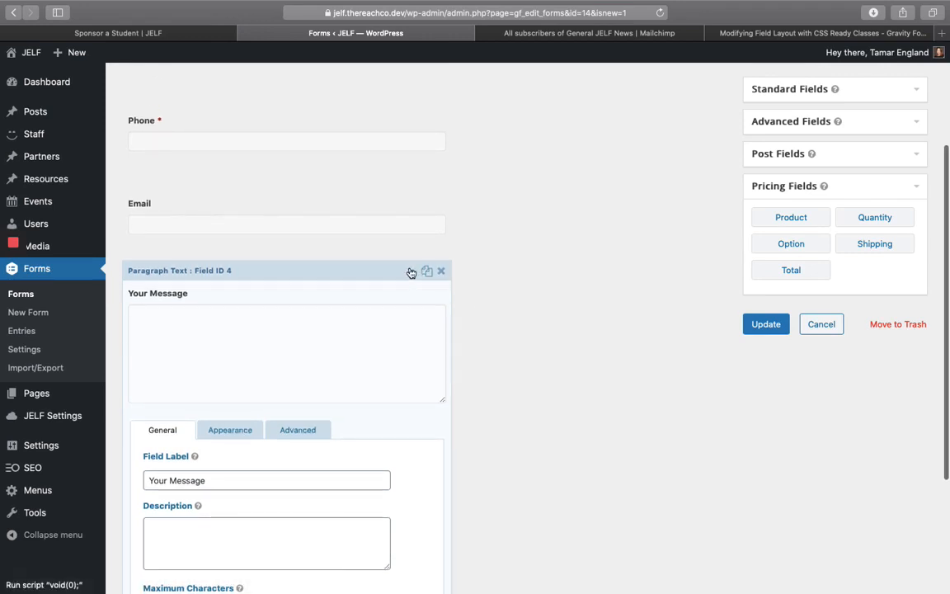
pyautogui.scroll(2, 501, 272)
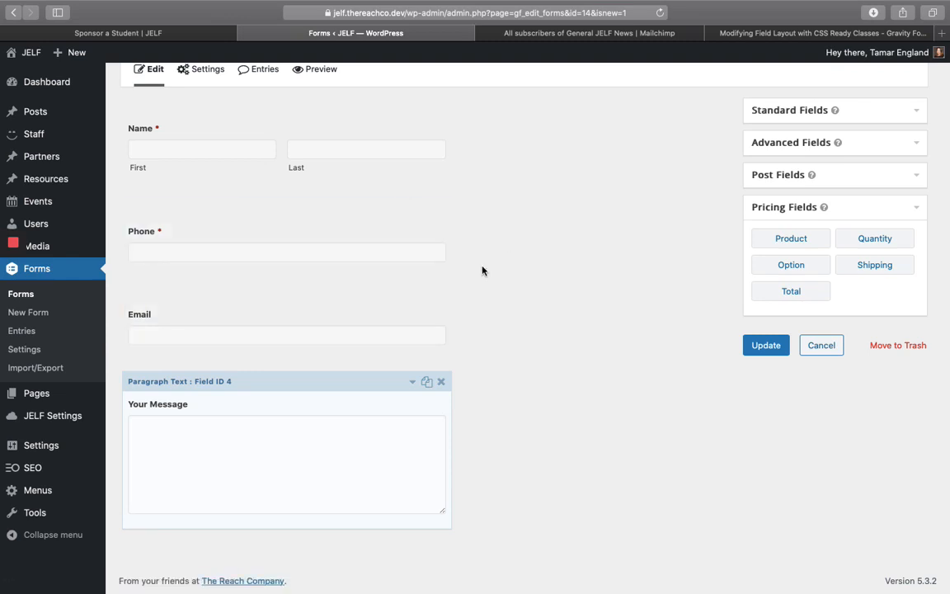
pyautogui.scroll(1, 482, 270)
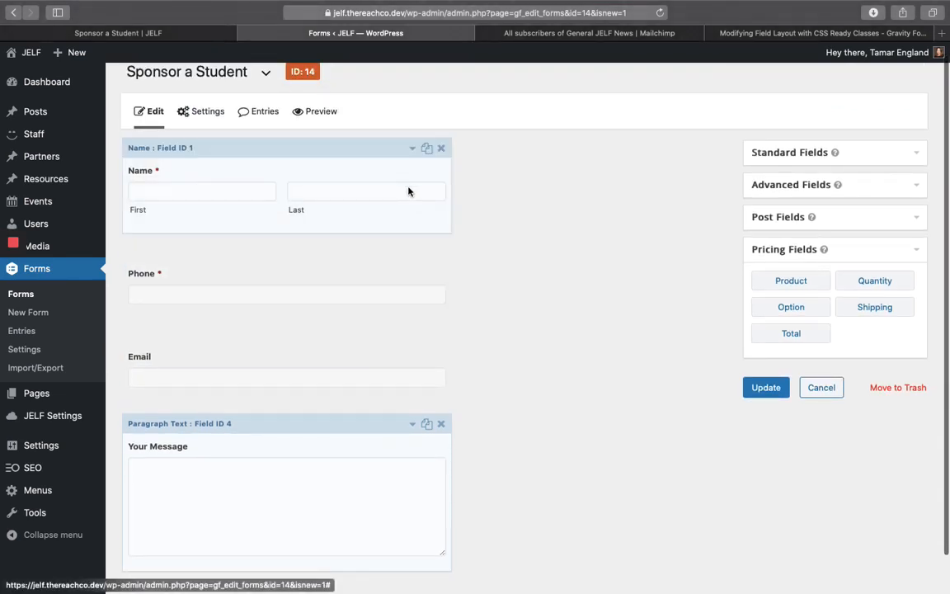
# - Tick Required on the Email field
pyautogui.click(411, 151)
pyautogui.scroll(-2, 222, 493)
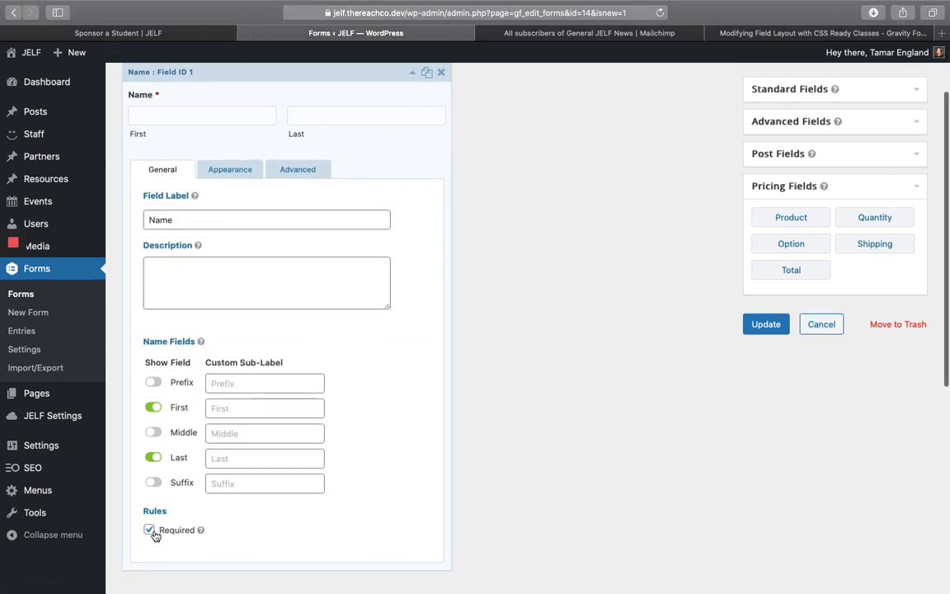
pyautogui.scroll(-5, 416, 507)
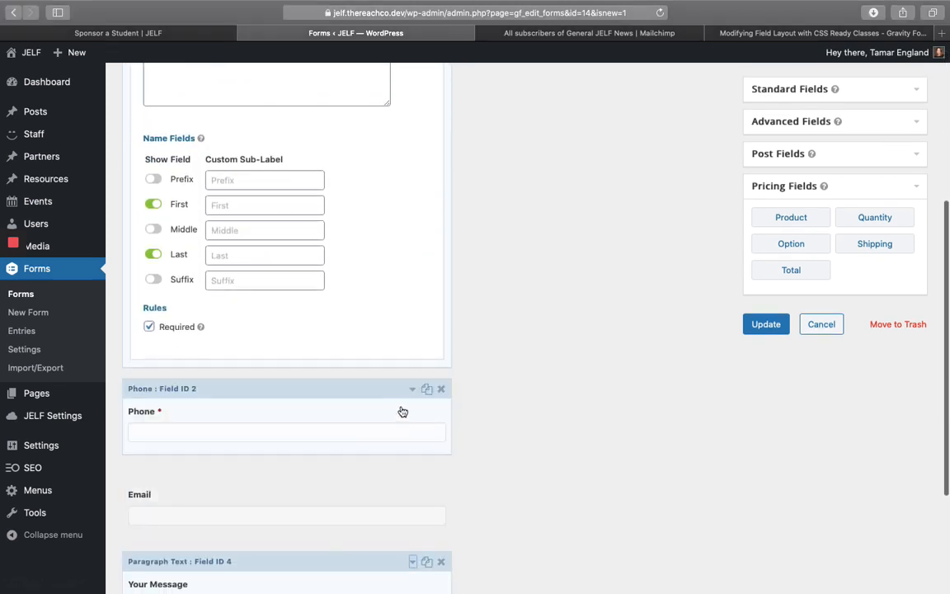
pyautogui.scroll(-2, 410, 465)
pyautogui.click(416, 411)
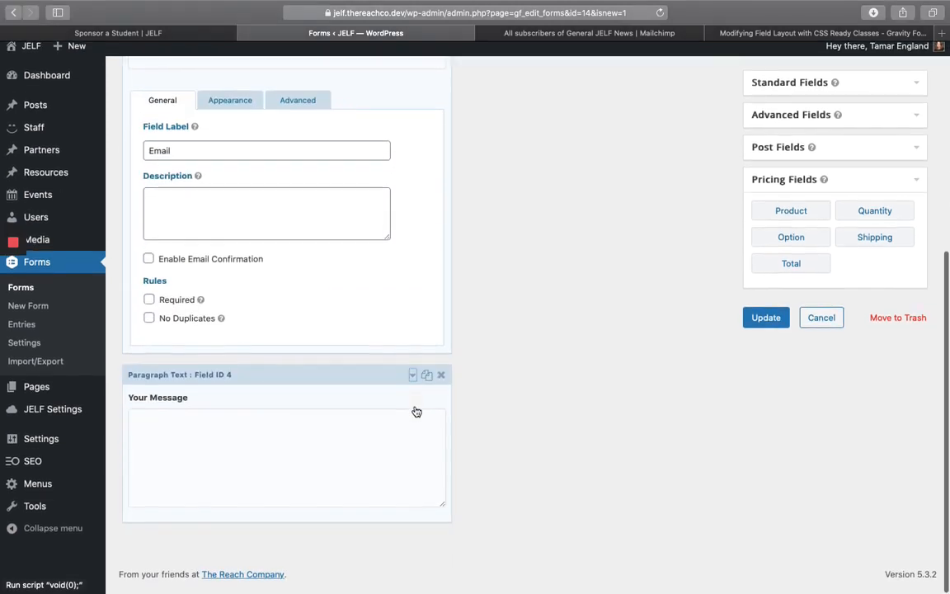
pyautogui.click(150, 307)
pyautogui.scroll(6, 413, 271)
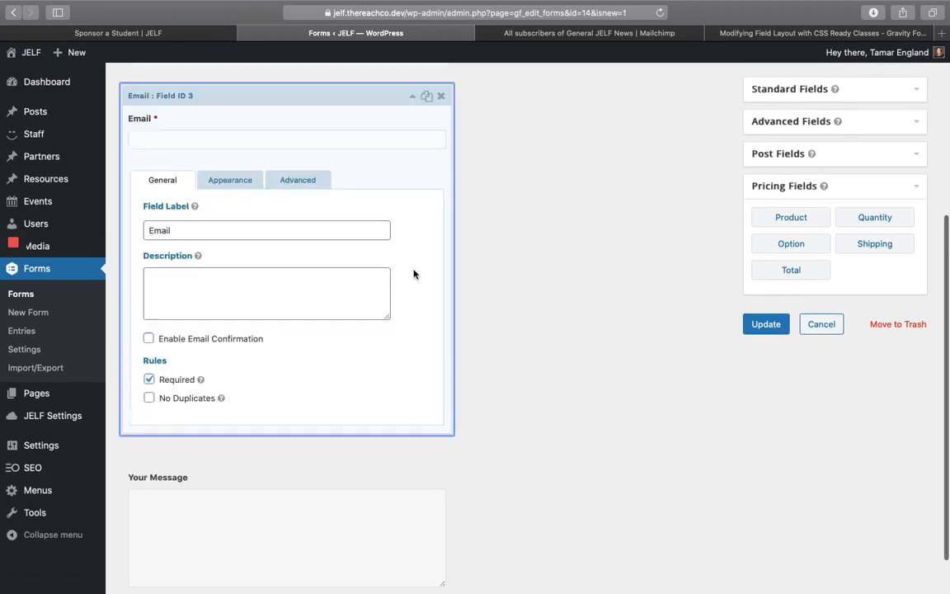
# - Add a Checkboxes field below Your Message
pyautogui.click(420, 276)
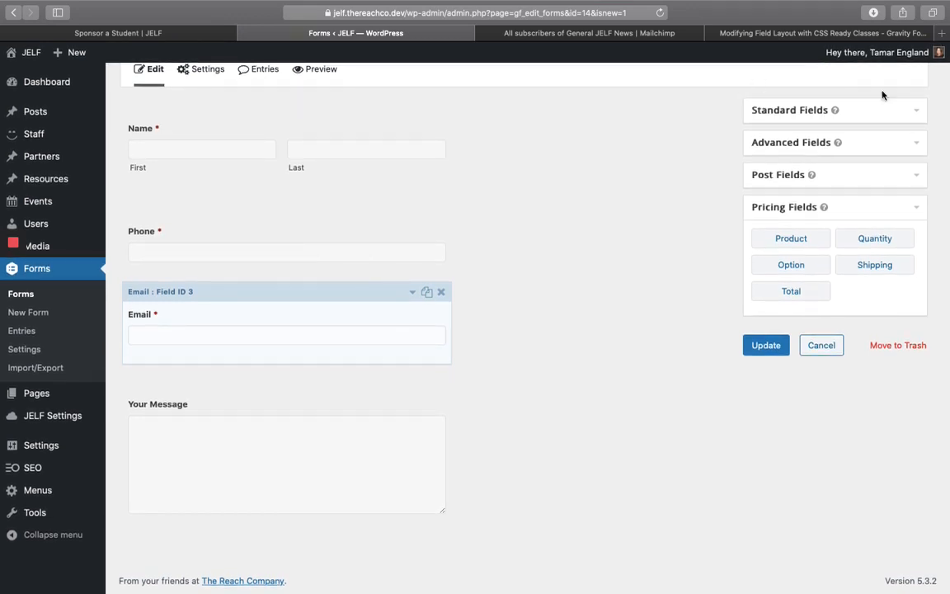
pyautogui.click(897, 110)
pyautogui.click(873, 200)
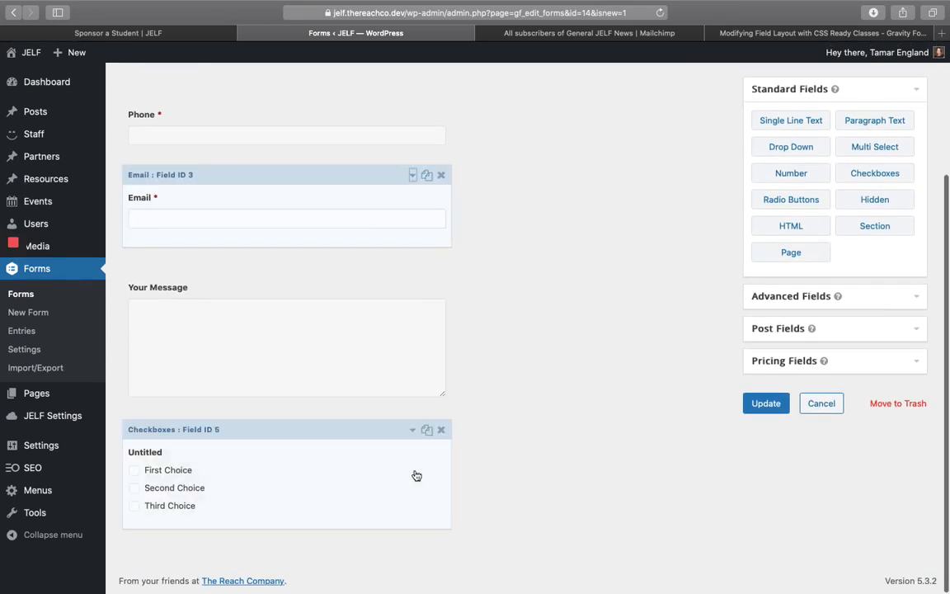
# - Label the checkbox 'Can we add you to our Newsletter?' and leave only one choice, Sure
pyautogui.click(412, 433)
pyautogui.scroll(-5, 220, 356)
pyautogui.doubleClick(195, 392)
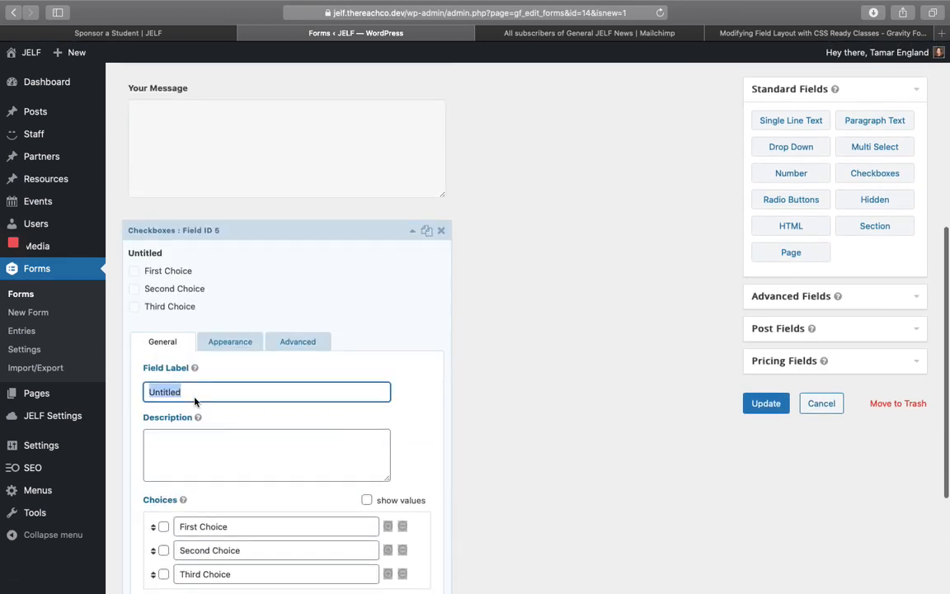
pyautogui.write('Can we add you ')
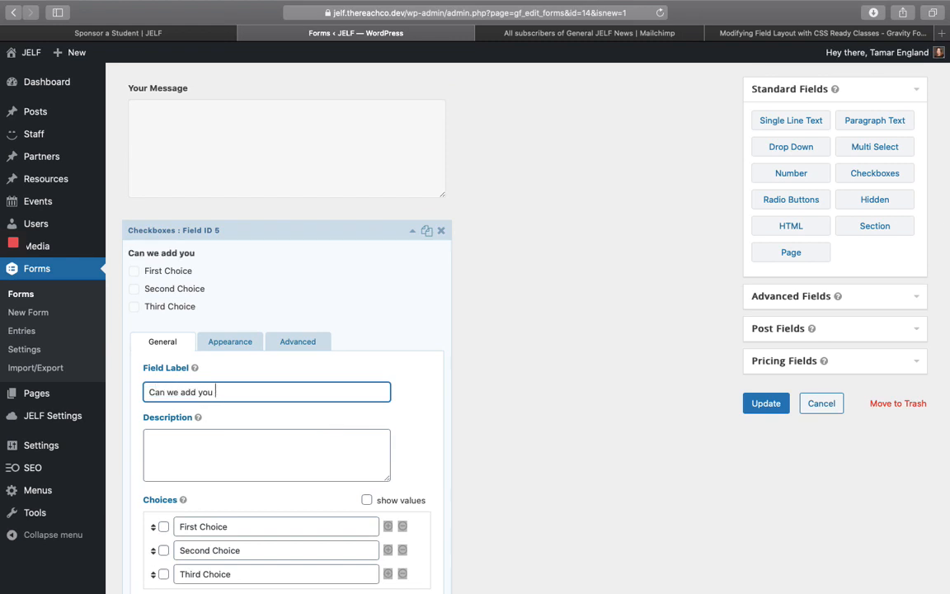
pyautogui.write('to our Newsl')
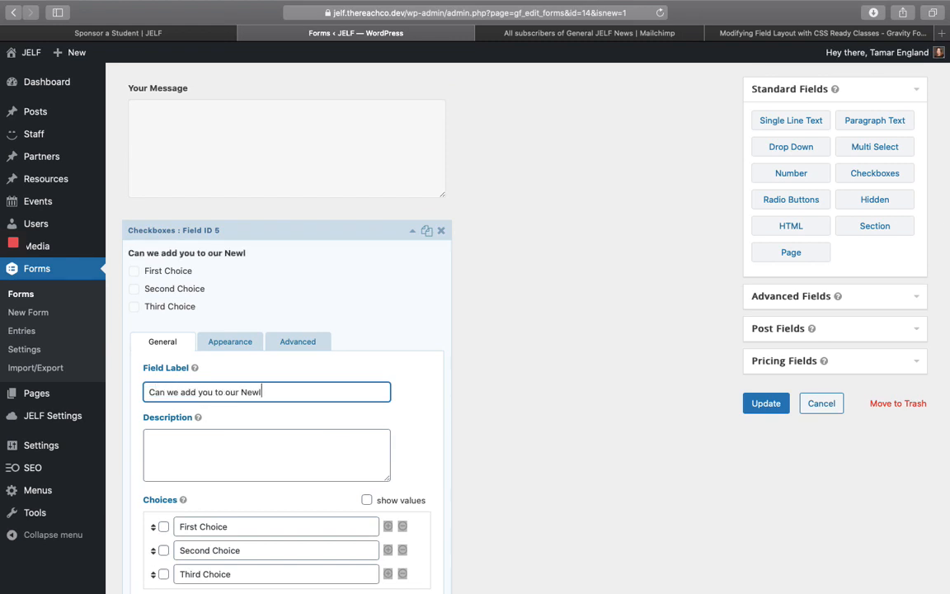
pyautogui.write('etter?')
pyautogui.scroll(-3, 266, 454)
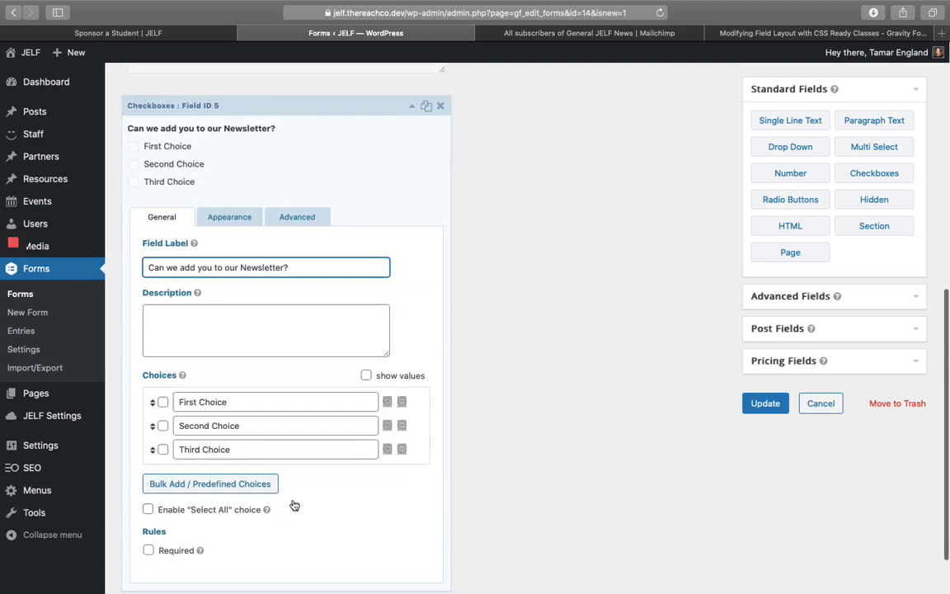
pyautogui.tripleClick(235, 401)
pyautogui.write('Sure')
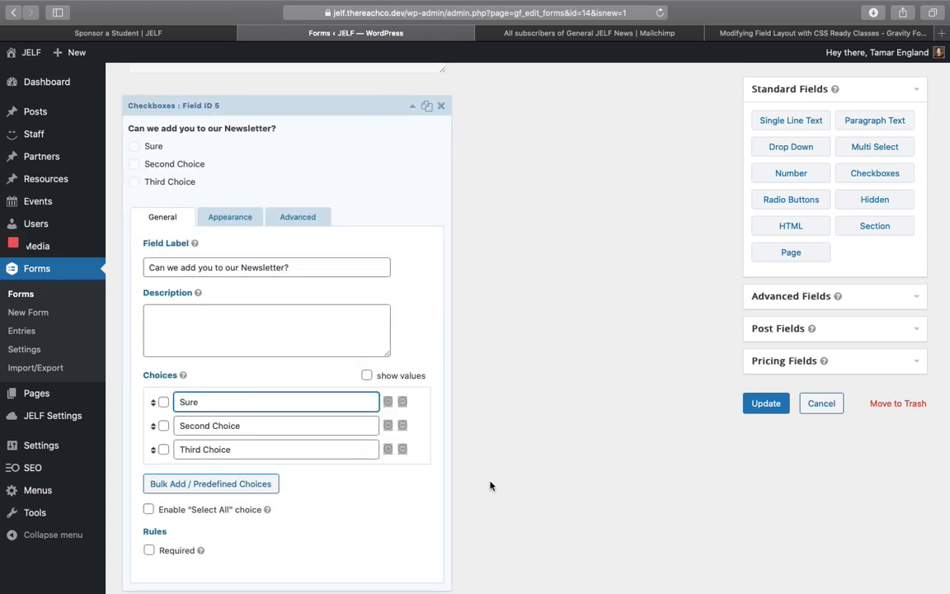
pyautogui.click(402, 425)
pyautogui.click(403, 402)
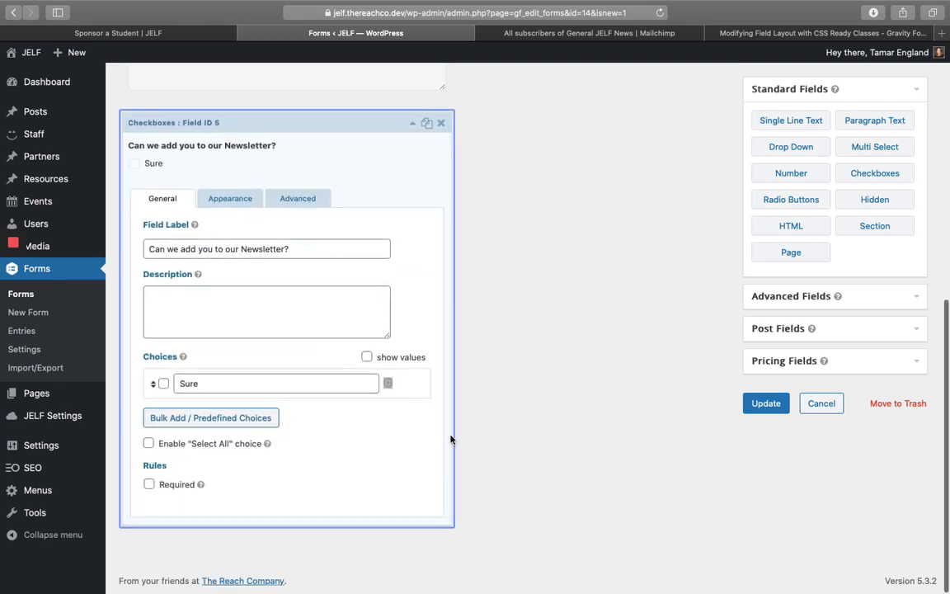
# - Save the form and go to its Form Settings
pyautogui.click(412, 122)
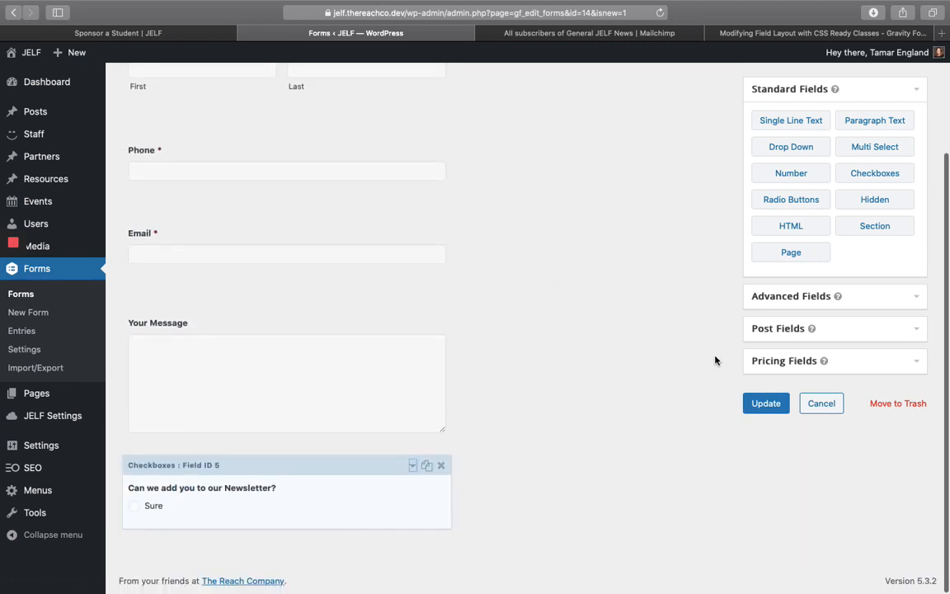
pyautogui.click(763, 404)
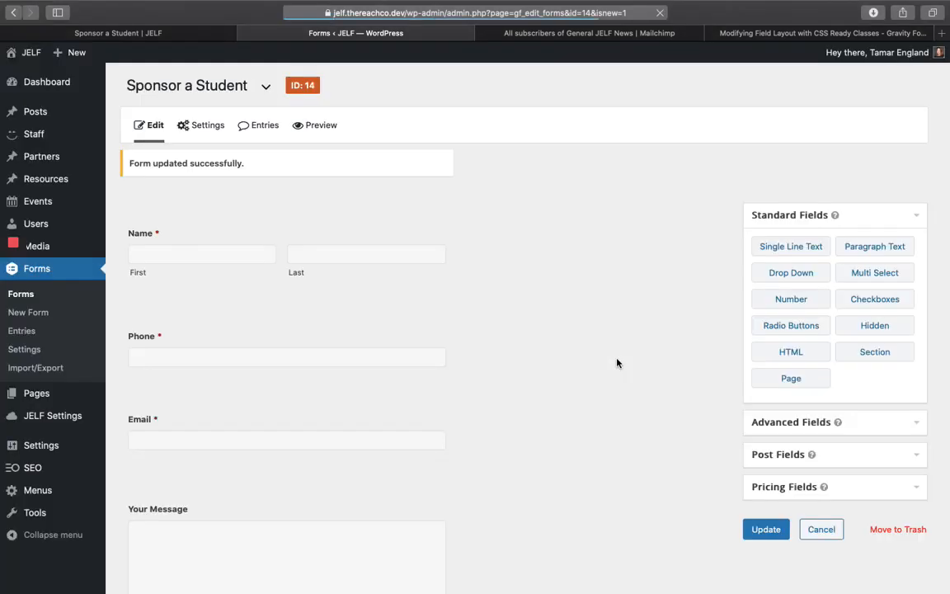
pyautogui.scroll(-1, 617, 359)
pyautogui.scroll(1, 617, 359)
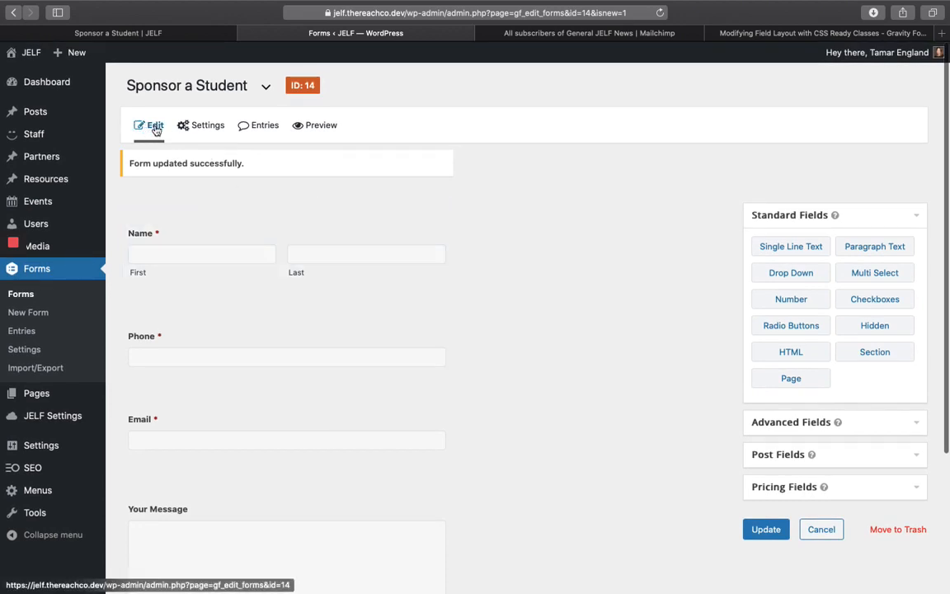
pyautogui.moveTo(187, 124)
pyautogui.click(208, 153)
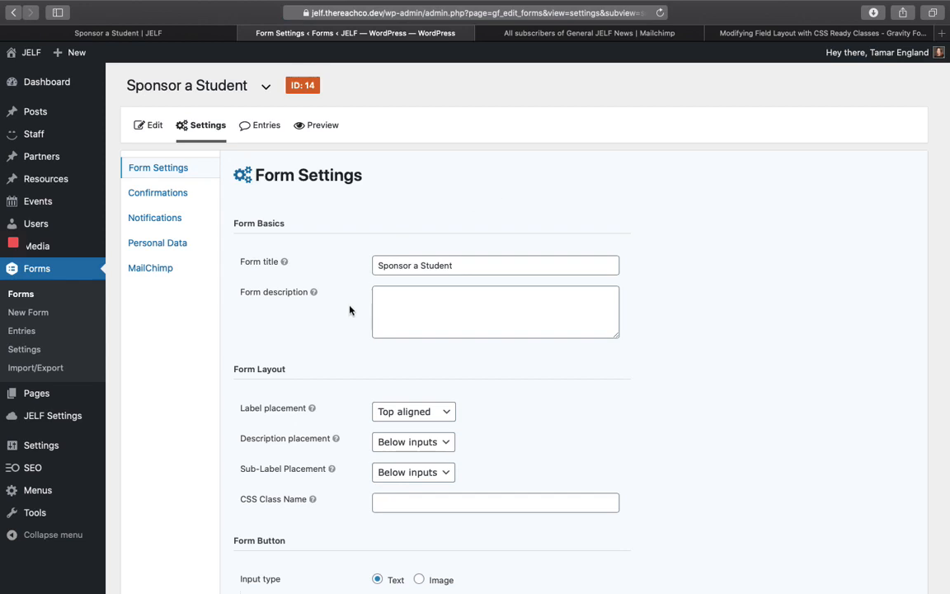
# - Change the form's button text from Submit to 'Get In Touch'
pyautogui.scroll(-2, 349, 309)
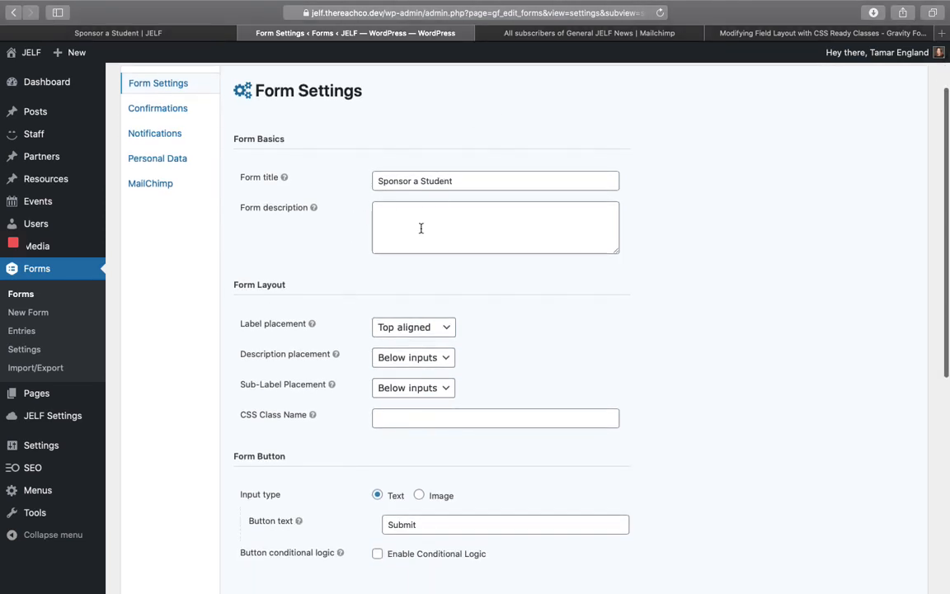
pyautogui.scroll(-4, 545, 333)
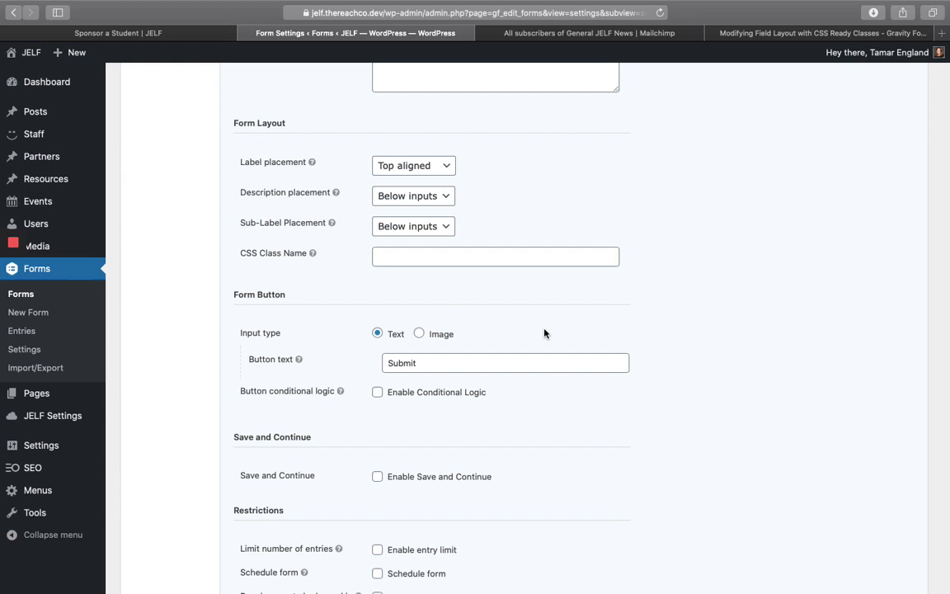
pyautogui.scroll(-2, 545, 333)
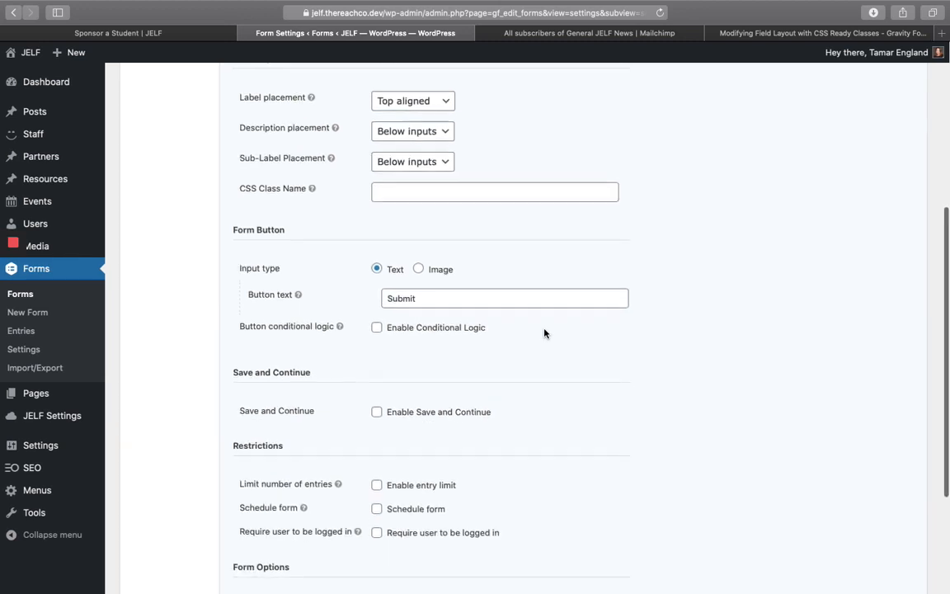
pyautogui.doubleClick(413, 288)
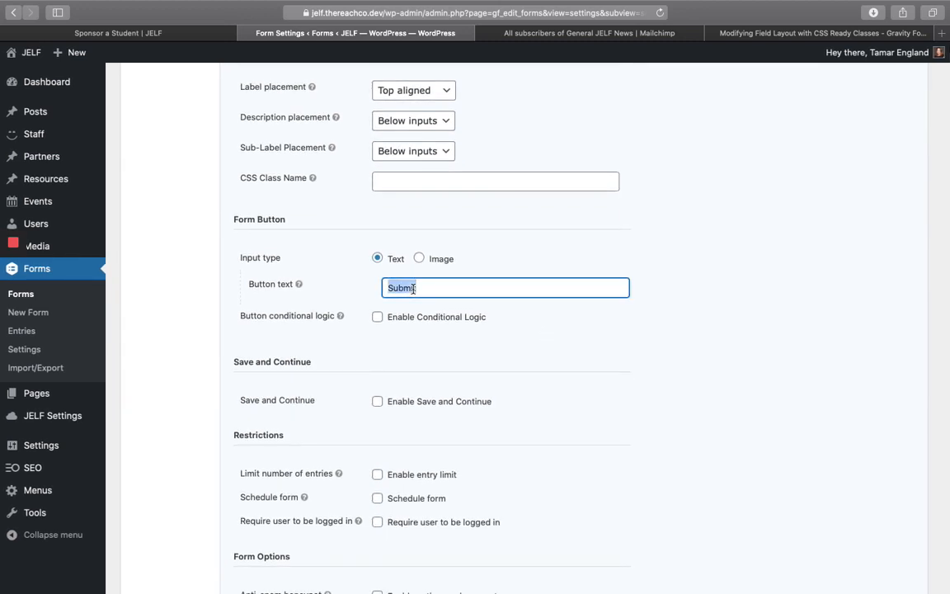
pyautogui.write('Get In Touch')
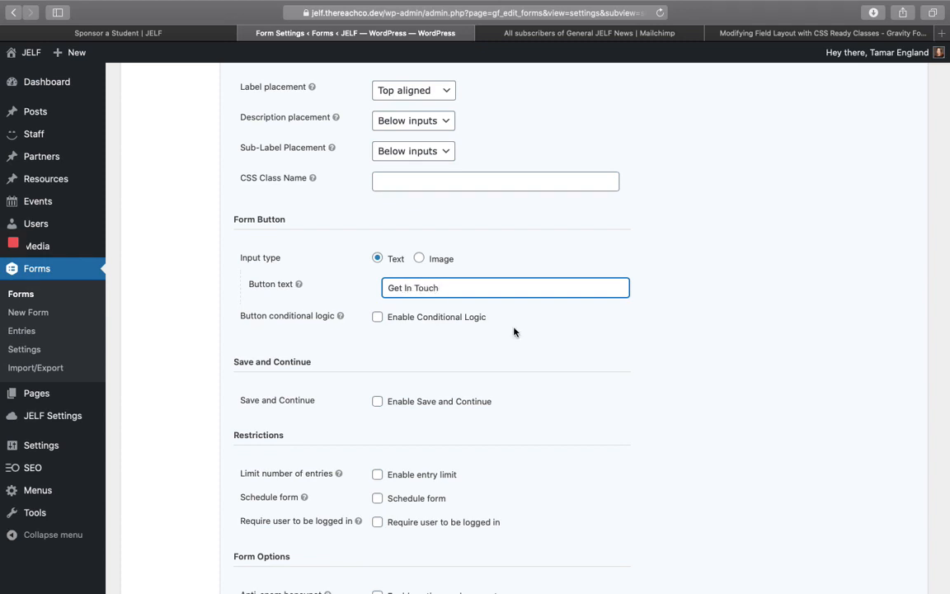
# - Enable the anti-spam honeypot, leave scheduling, entry limit and login requirement off, and save settings
pyautogui.scroll(-5, 541, 331)
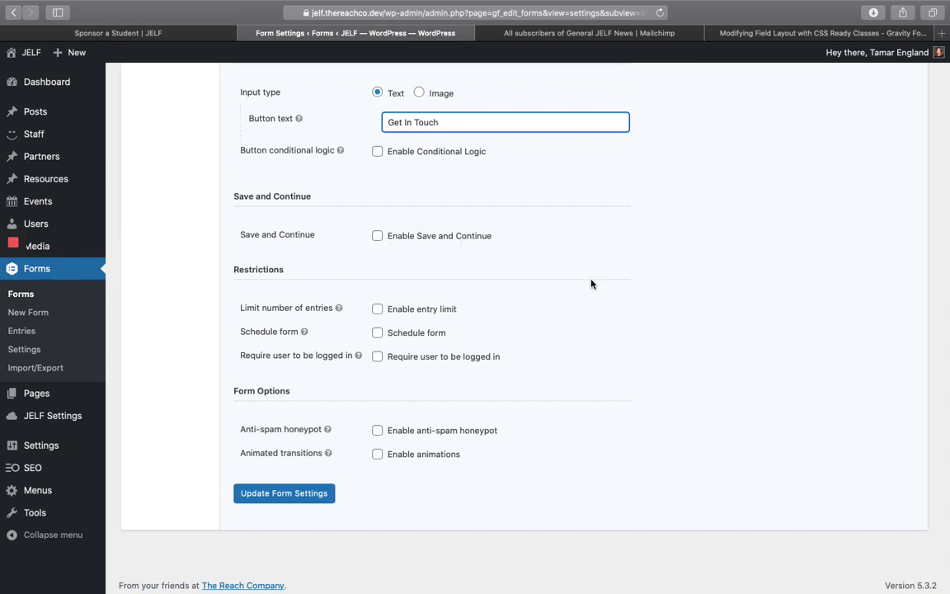
pyautogui.scroll(-1, 578, 300)
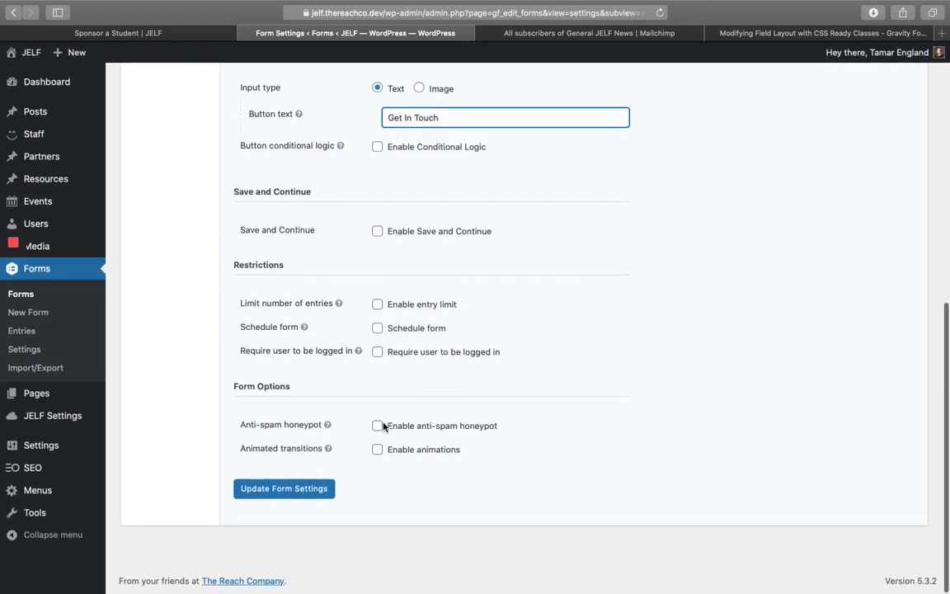
pyautogui.click(377, 426)
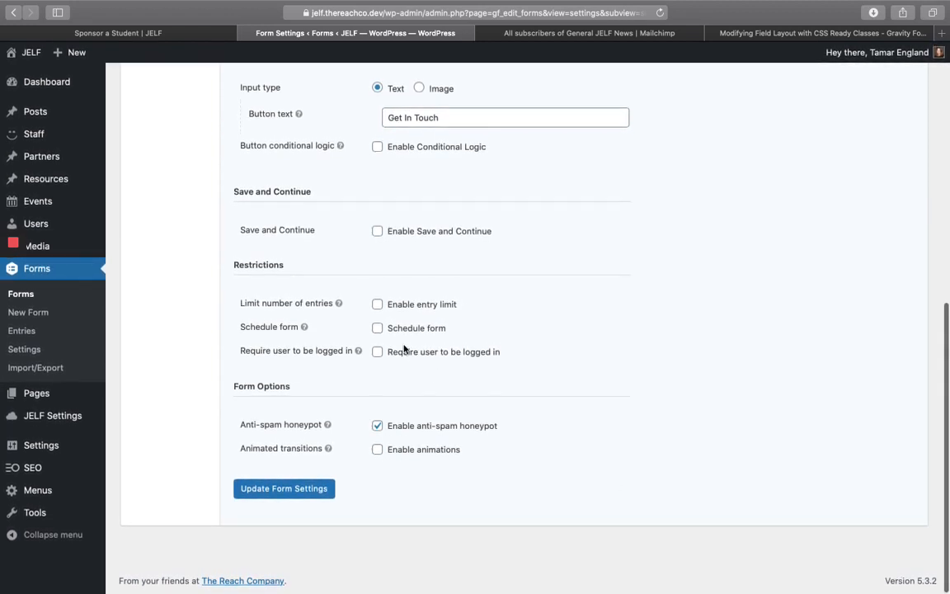
pyautogui.click(378, 328)
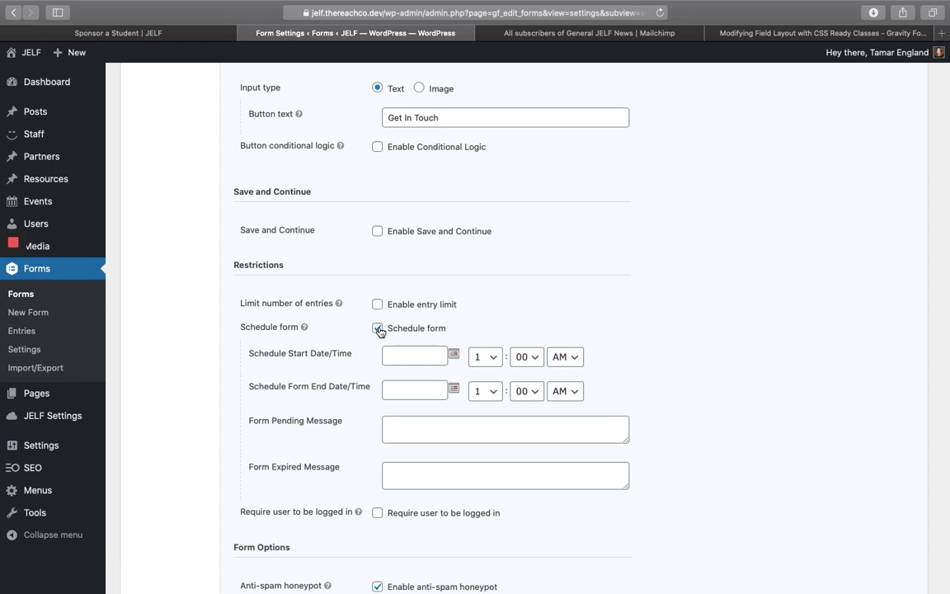
pyautogui.click(378, 328)
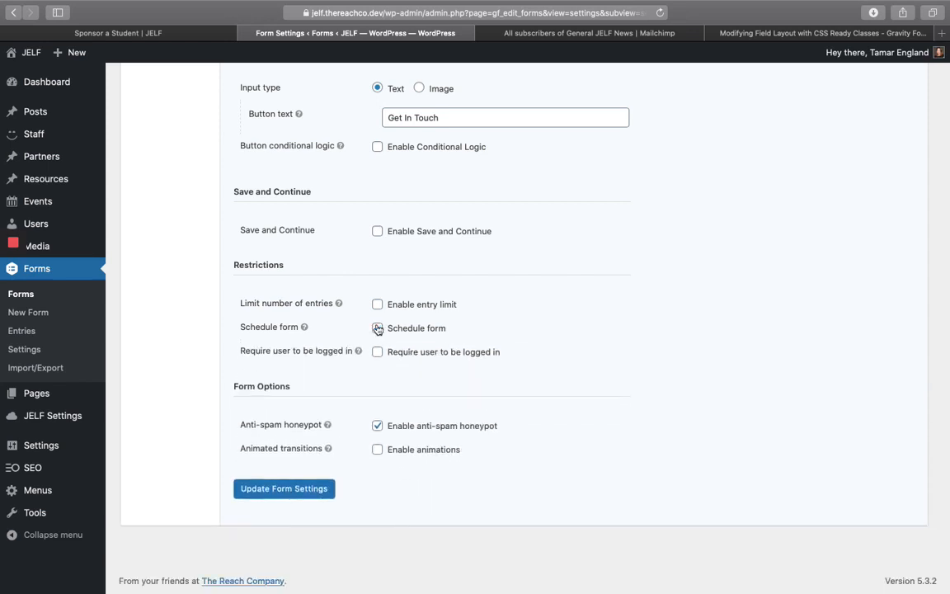
pyautogui.click(378, 304)
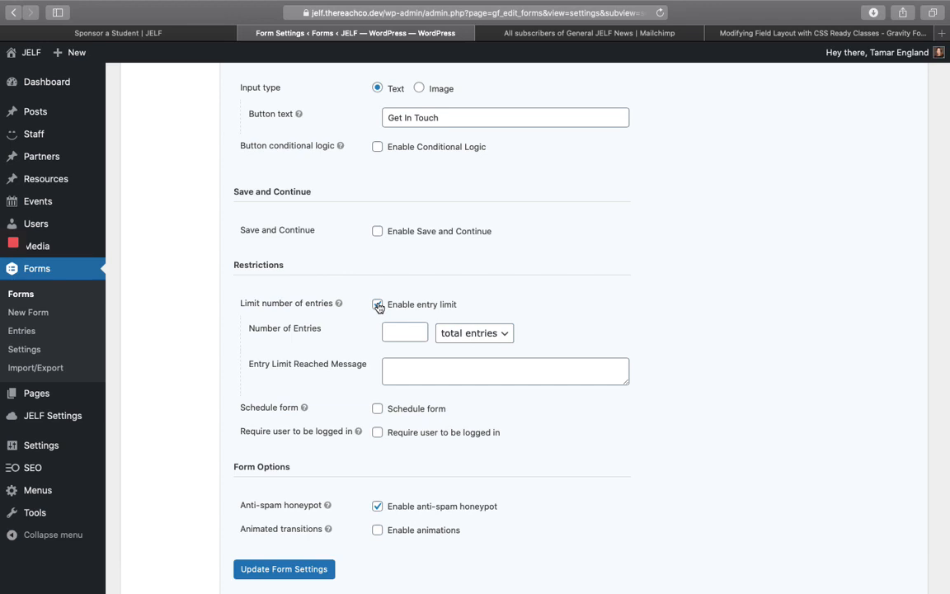
pyautogui.click(378, 305)
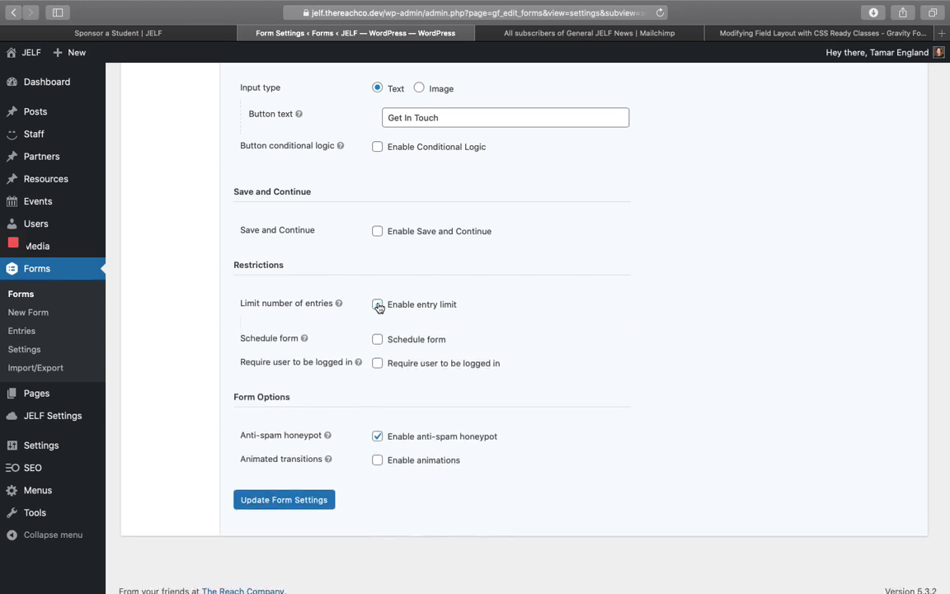
pyautogui.click(378, 353)
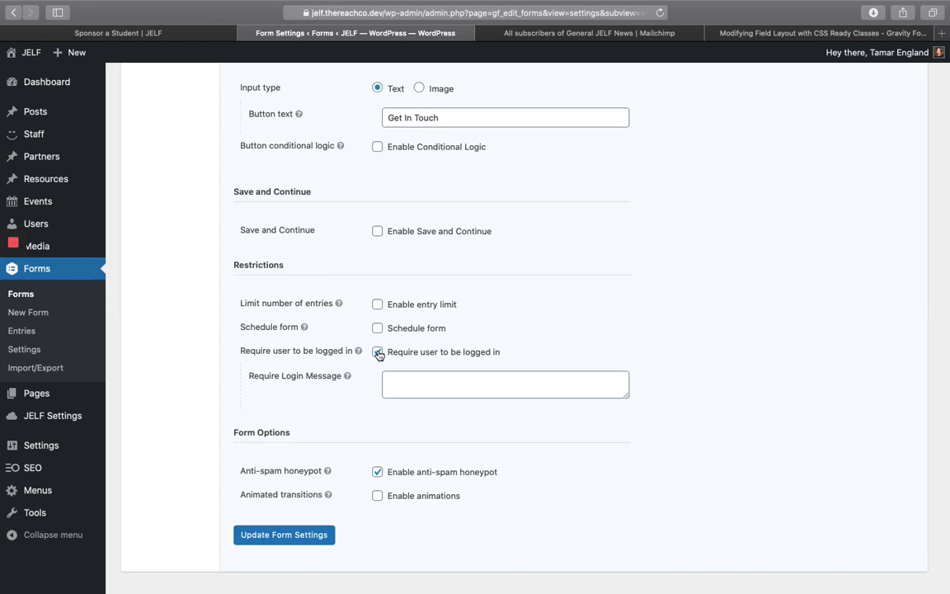
pyautogui.click(378, 353)
pyautogui.click(252, 490)
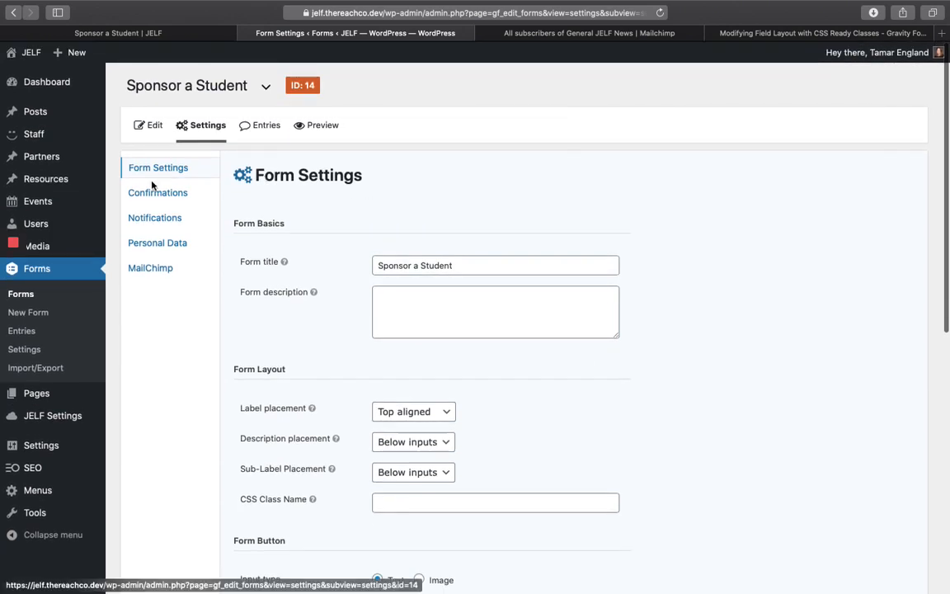
# - Replace the Default Confirmation text with 'Thanks for your interest in sponsoring a student. We'll be in touch'
pyautogui.click(150, 192)
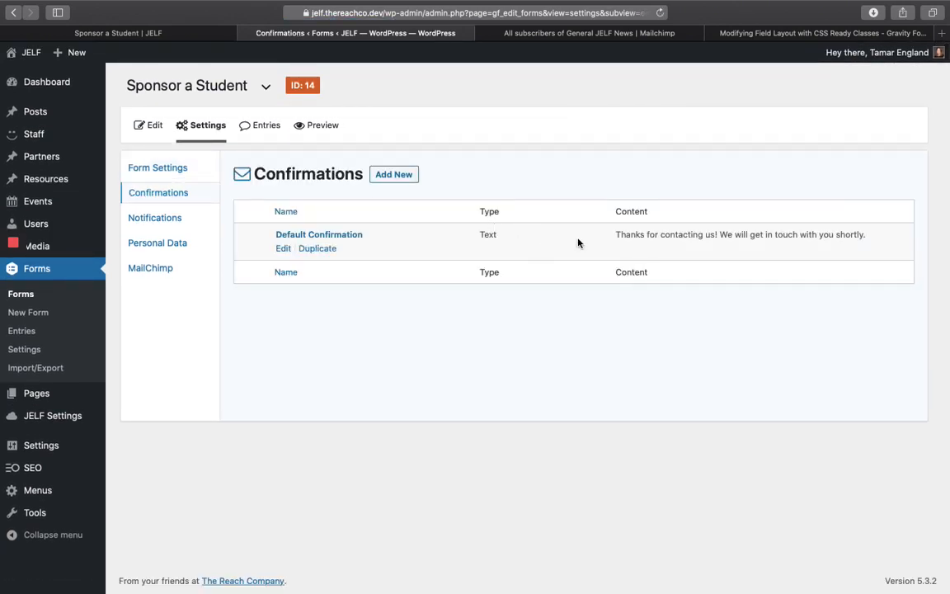
pyautogui.click(283, 248)
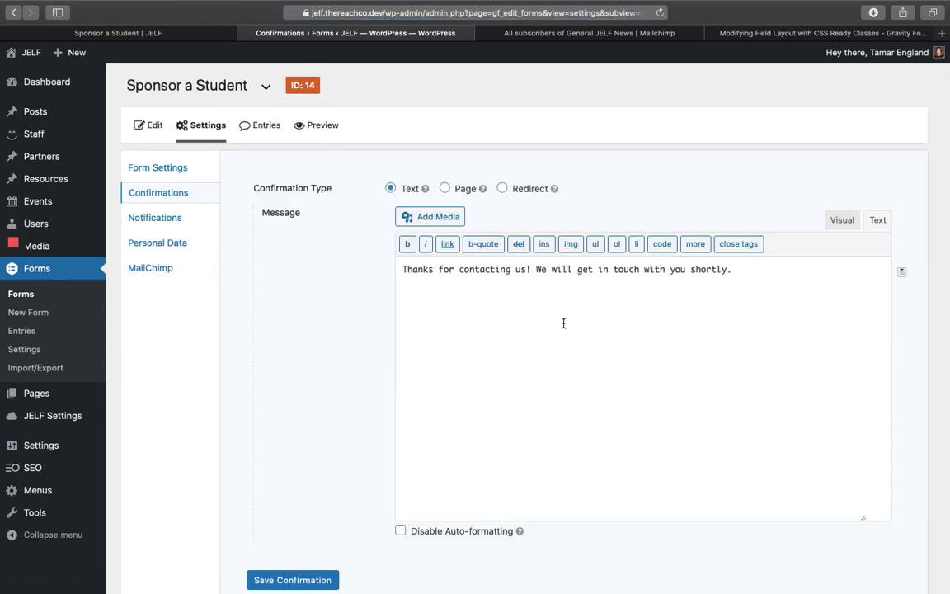
pyautogui.tripleClick(647, 270)
pyautogui.write('Thanks for ')
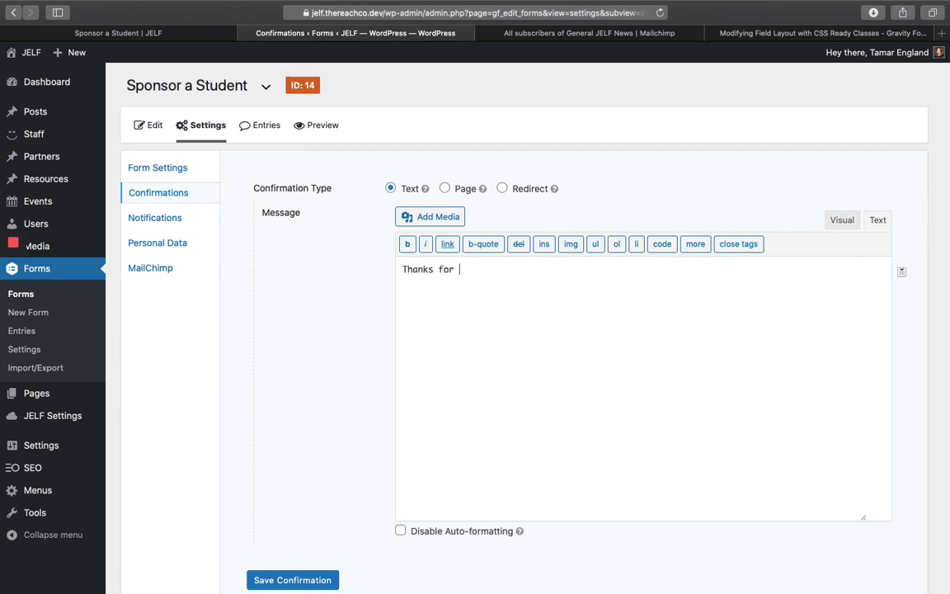
pyautogui.write("your interest in sponsoring a student. We'")
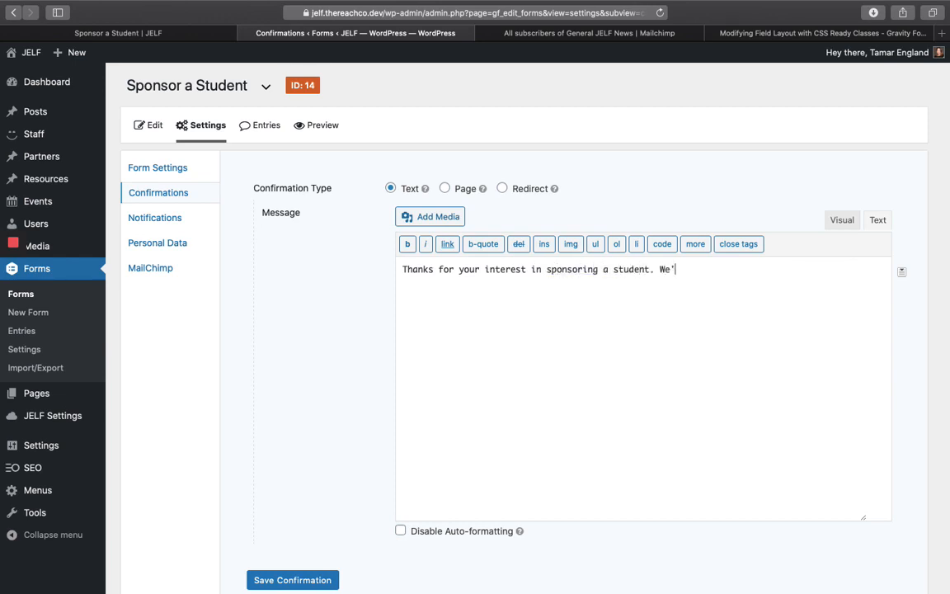
pyautogui.write('ll be in touch!')
pyautogui.press('super+a')
pyautogui.press('super+c')
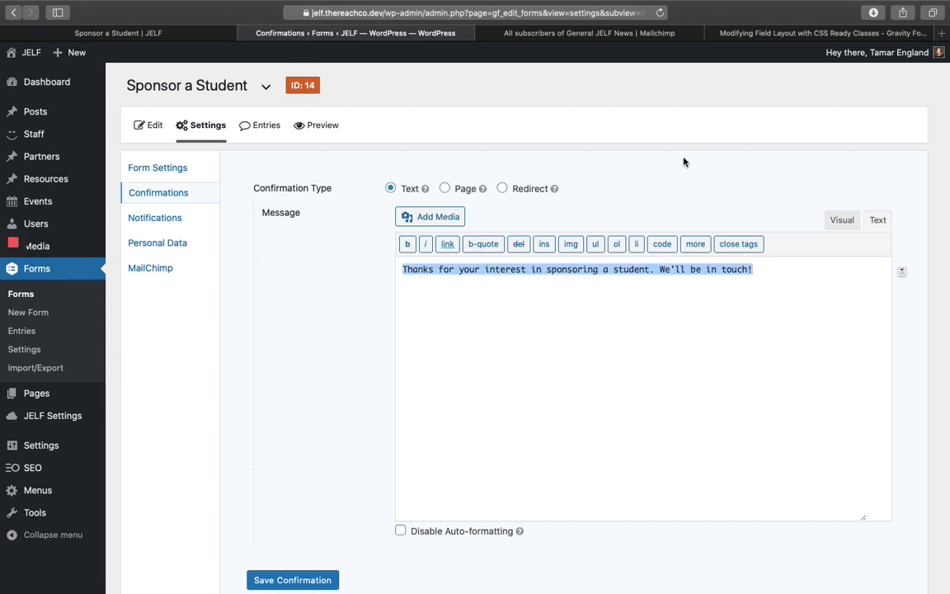
pyautogui.click(622, 195)
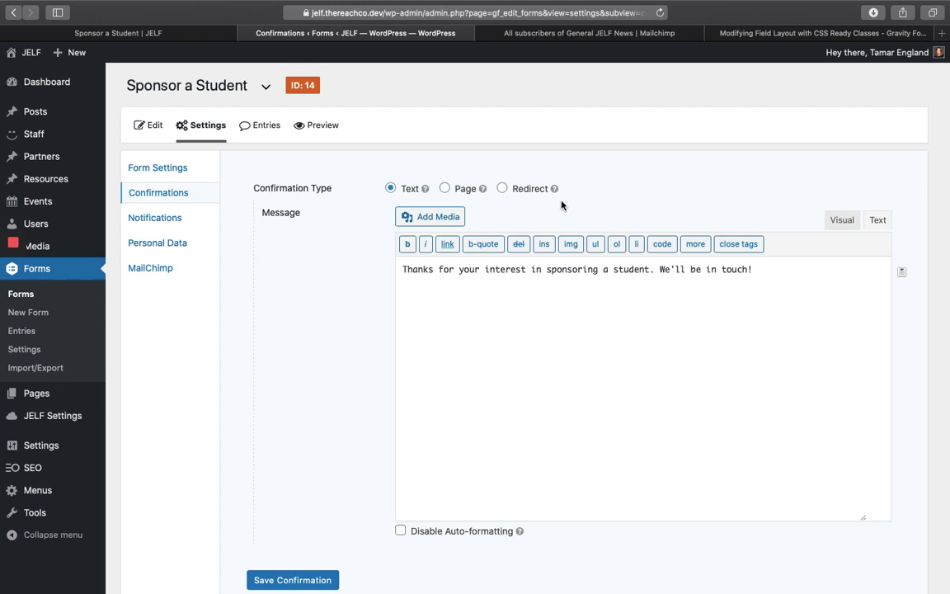
# - Try the Page and Redirect confirmation types, including passing field data with an empty query string
pyautogui.scroll(-1, 533, 201)
pyautogui.scroll(1, 532, 201)
pyautogui.click(445, 189)
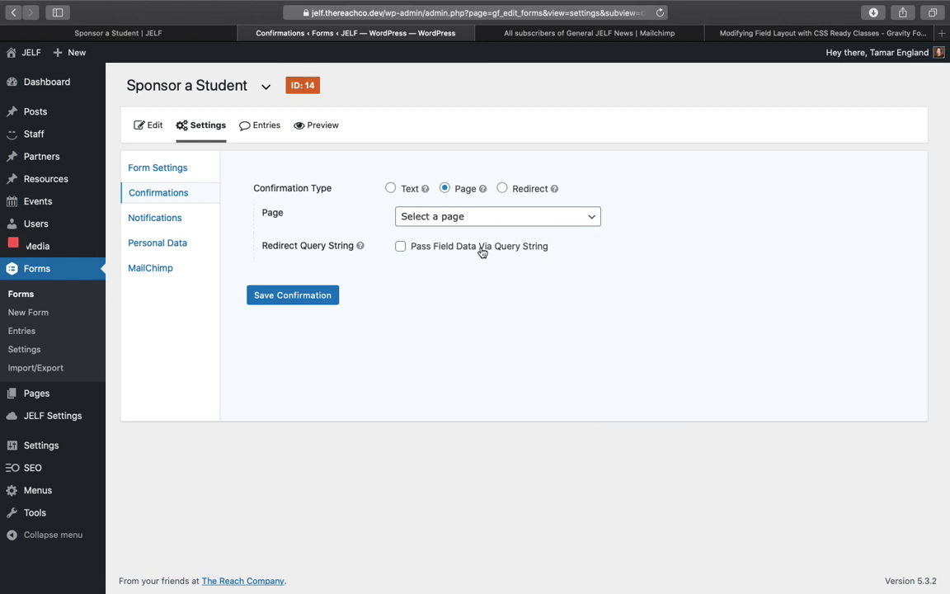
pyautogui.click(503, 188)
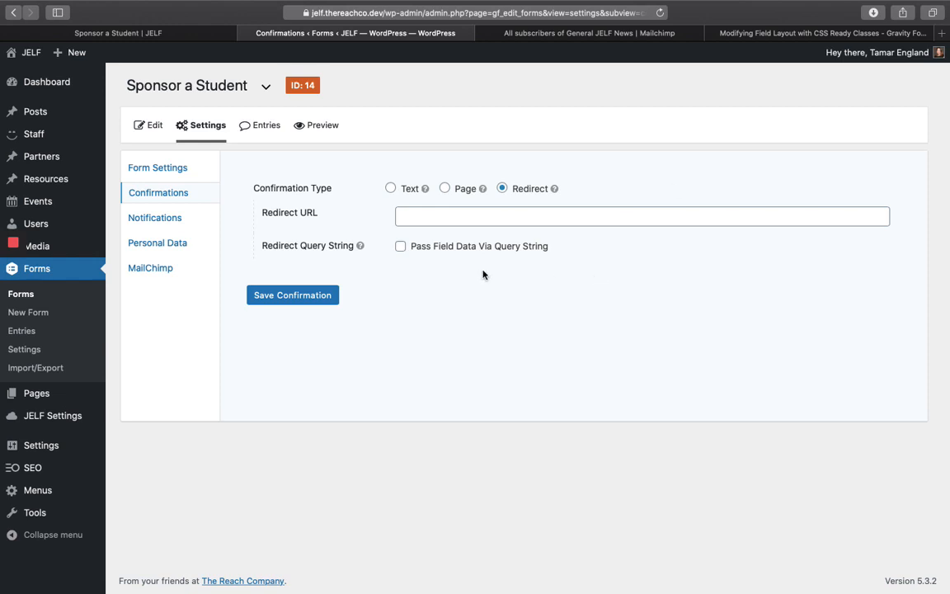
pyautogui.click(403, 249)
pyautogui.click(606, 260)
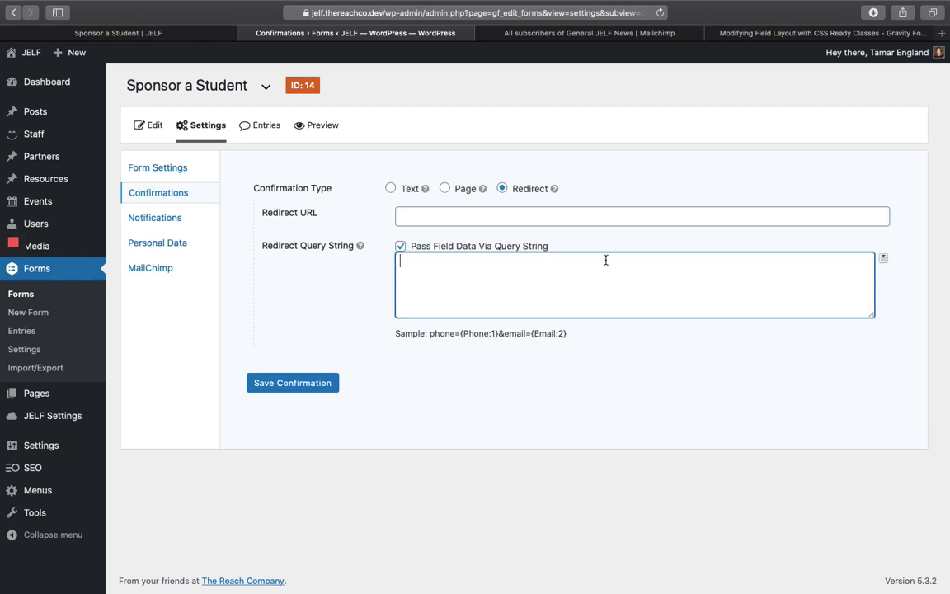
pyautogui.click(632, 235)
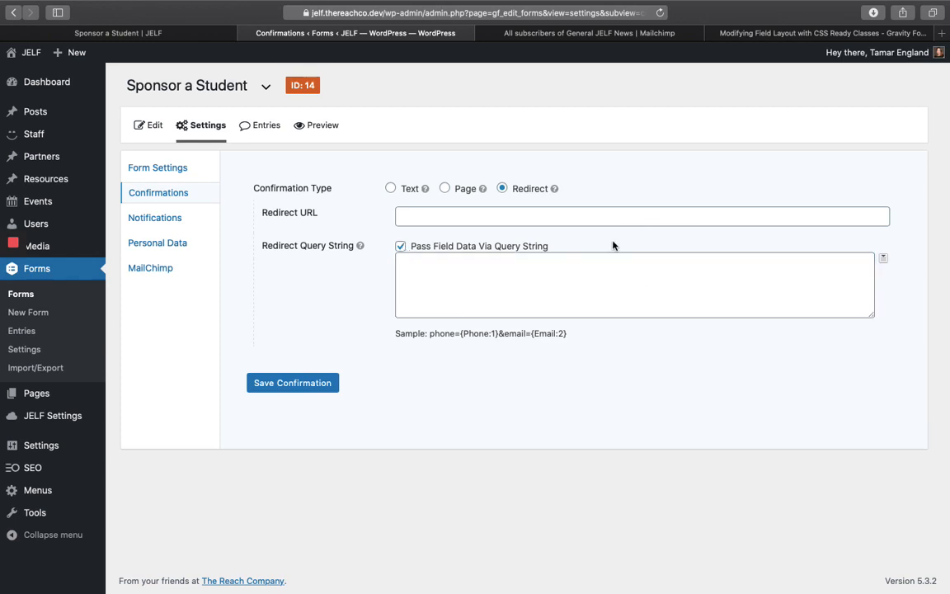
pyautogui.click(537, 279)
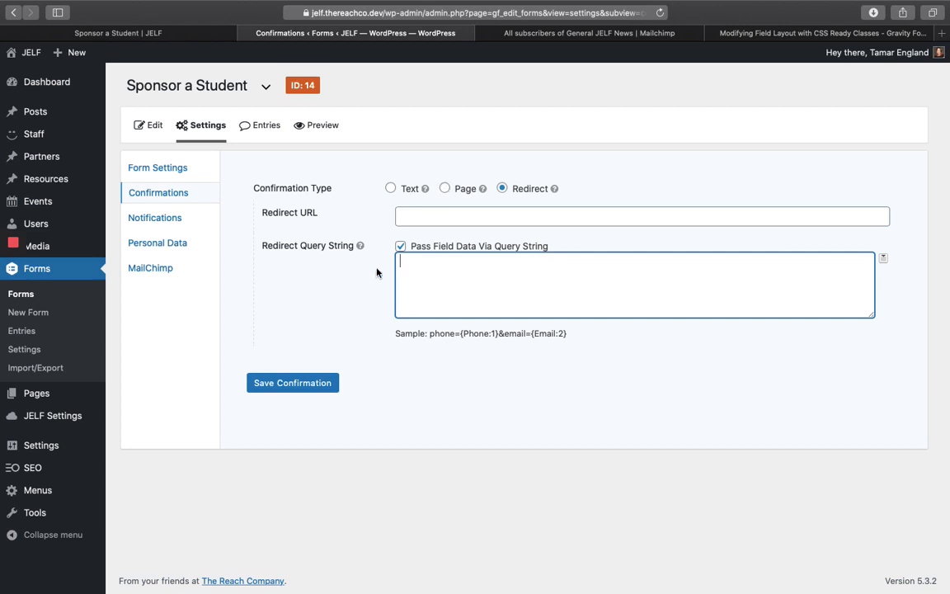
pyautogui.click(584, 231)
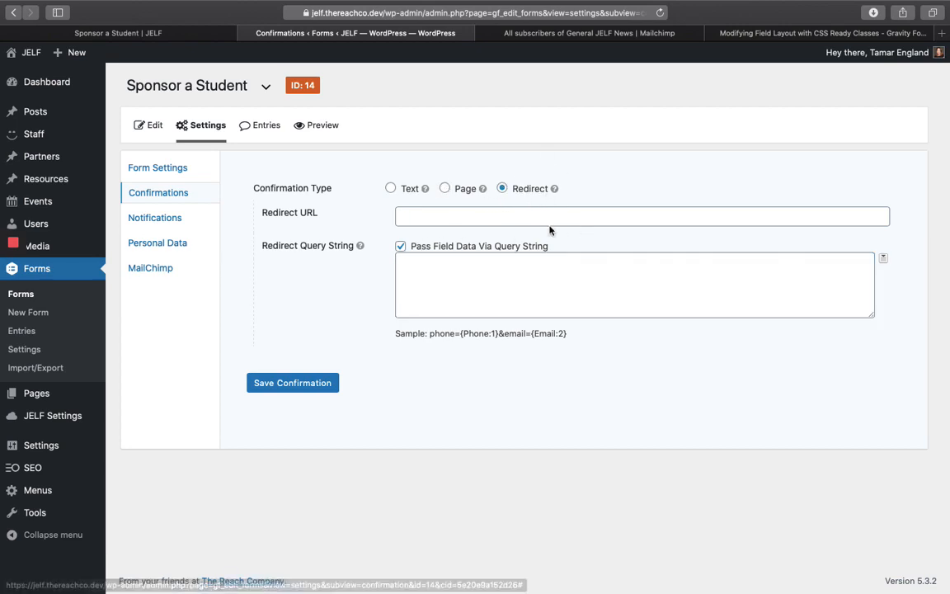
# - Switch the confirmation back to Text with the pasted thank-you message and save it
pyautogui.click(393, 188)
pyautogui.click(427, 287)
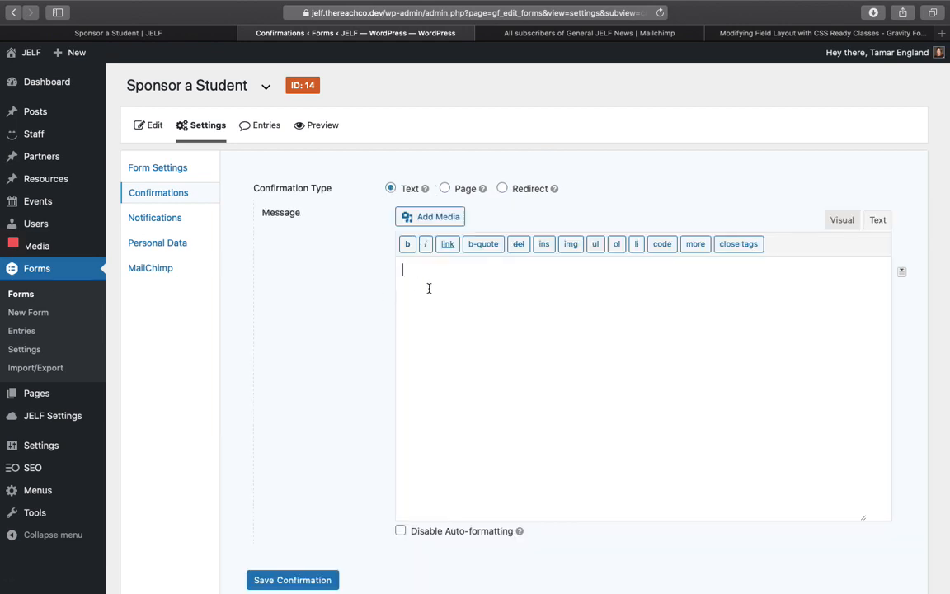
pyautogui.press('super+v')
pyautogui.scroll(-2, 368, 308)
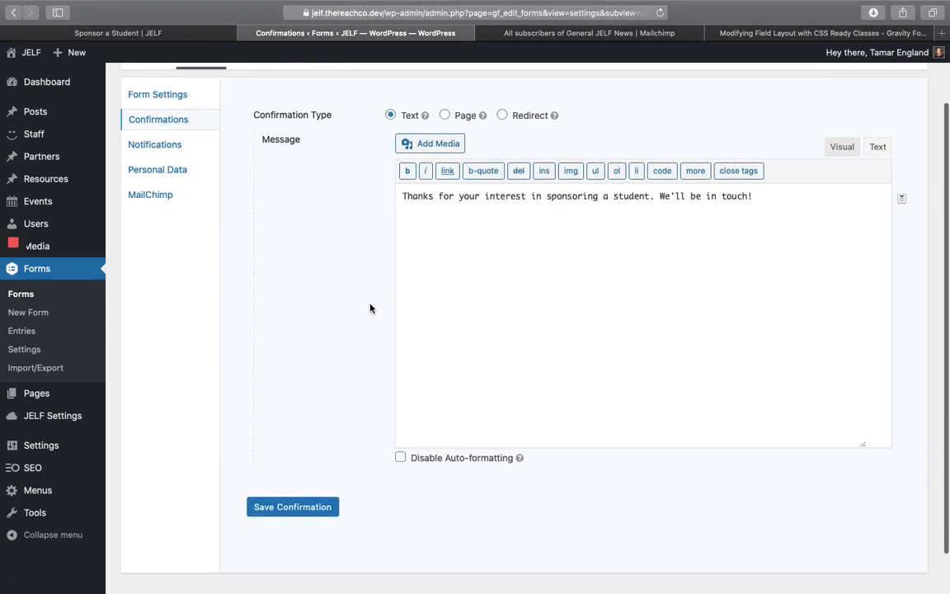
pyautogui.click(286, 508)
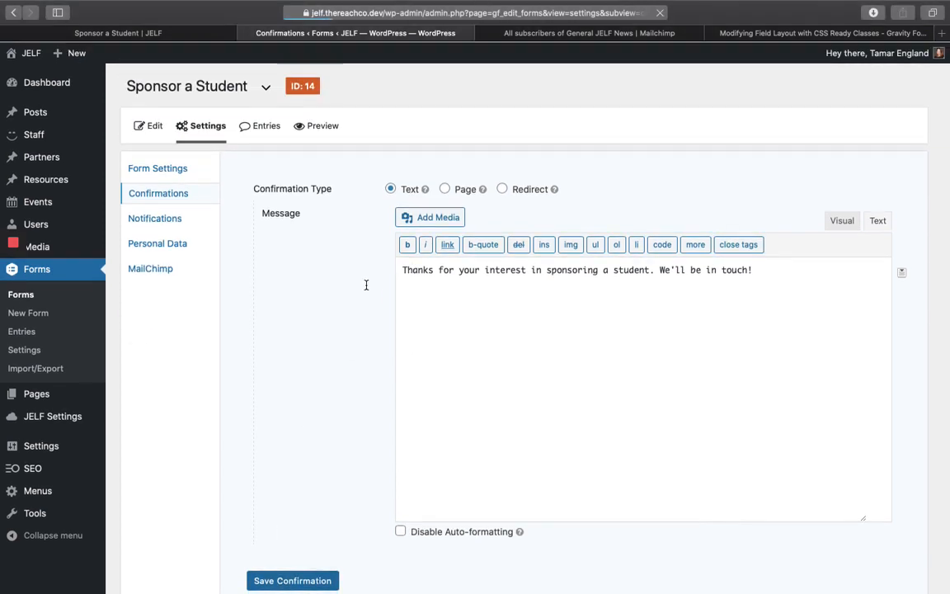
# - Open the Admin Notification, select its send-to email value, then go to the live Sponsor a Student page
pyautogui.click(154, 218)
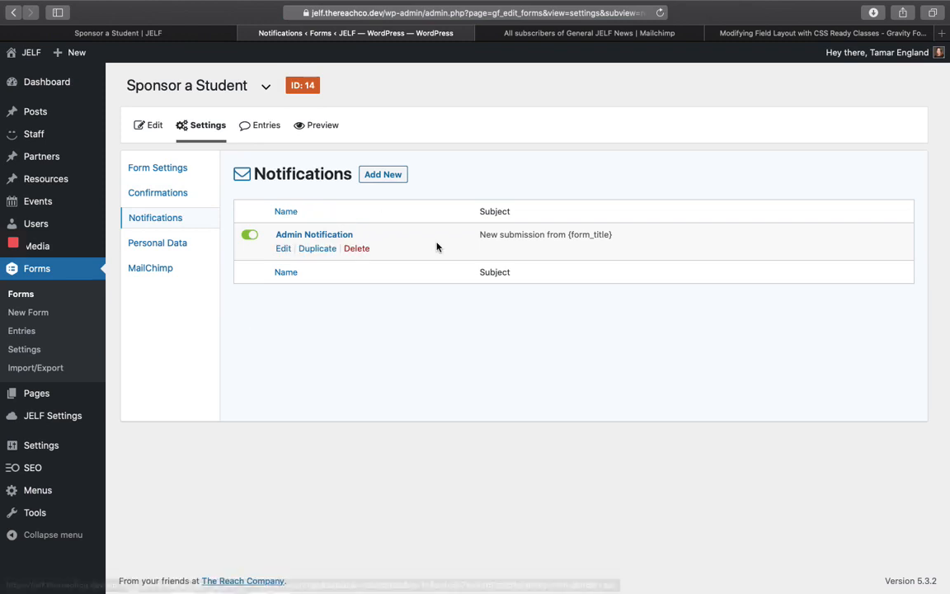
pyautogui.click(283, 250)
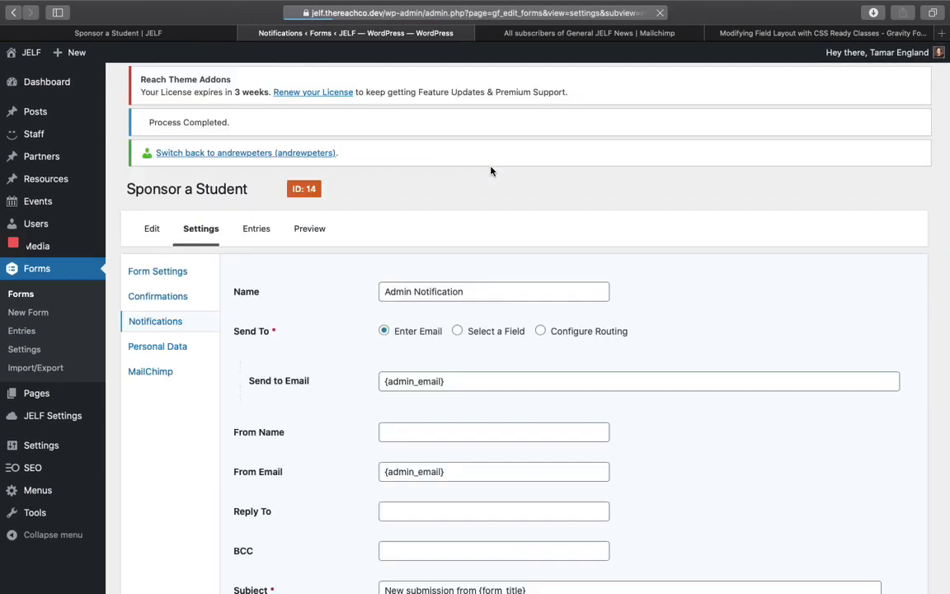
pyautogui.scroll(-5, 346, 301)
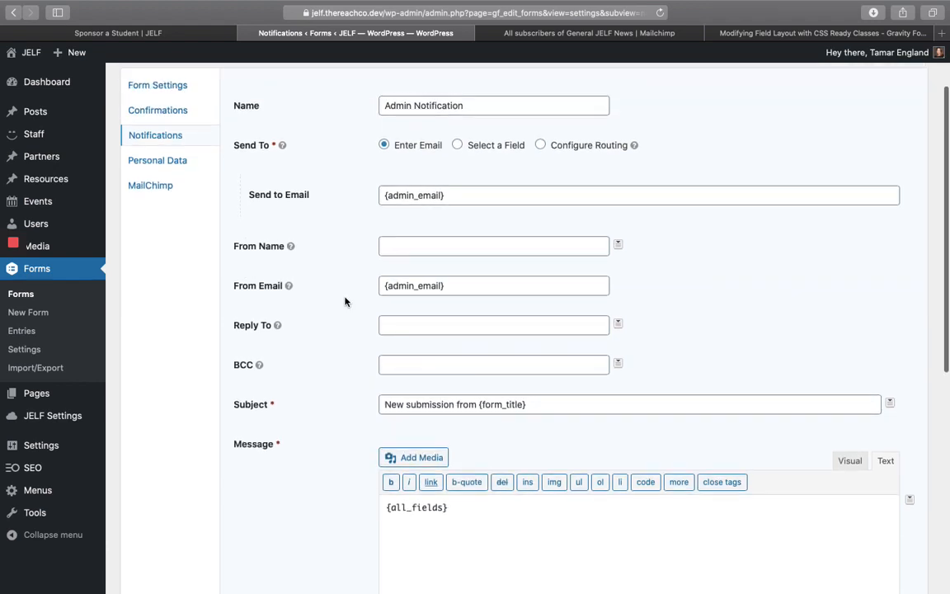
pyautogui.scroll(1, 355, 190)
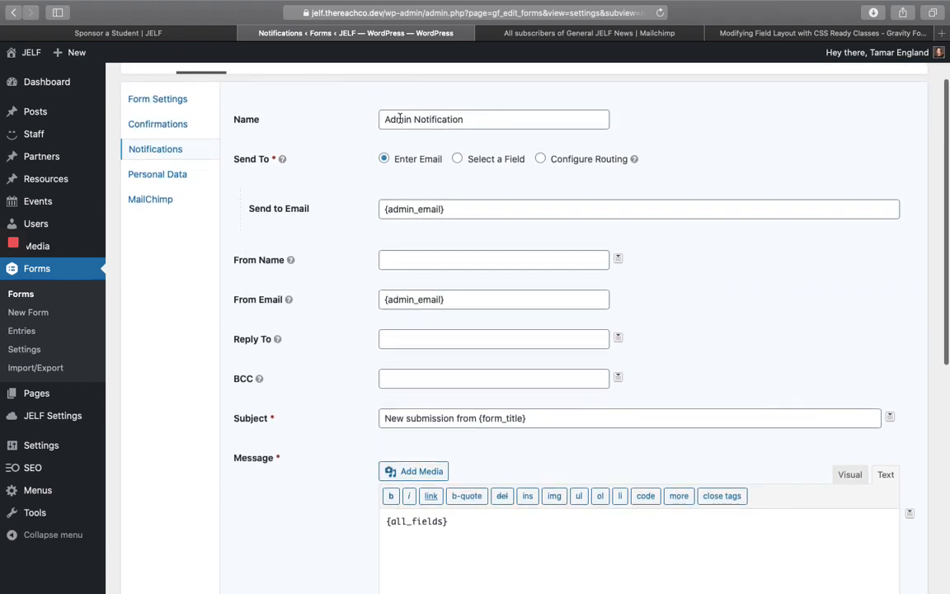
pyautogui.moveTo(382, 208); pyautogui.dragTo(444, 207)
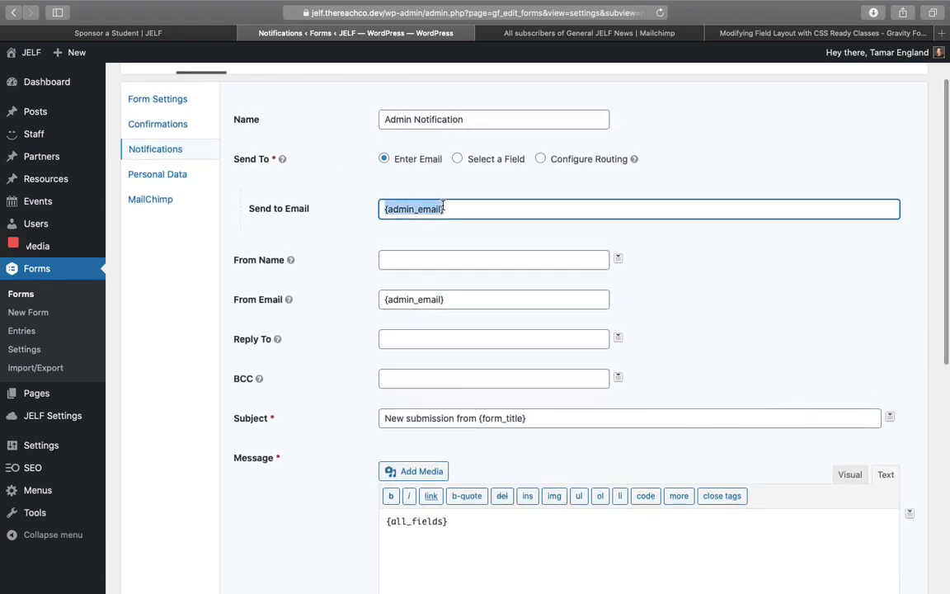
pyautogui.click(167, 29)
pyautogui.scroll(3, 173, 207)
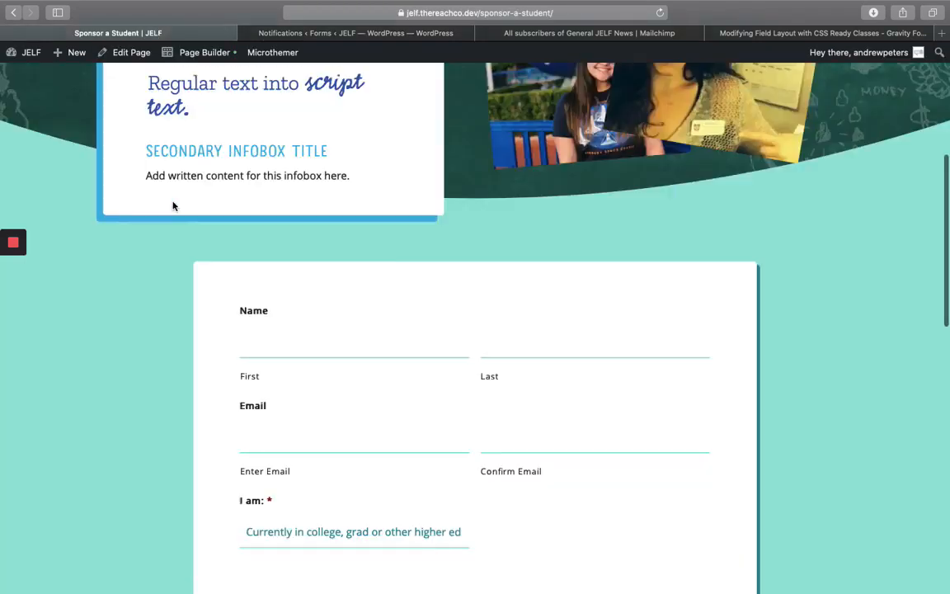
# - Copy the LEAVE A LEGACY email address from the Donate page and return to the notification settings
pyautogui.scroll(4, 173, 206)
pyautogui.click(385, 123)
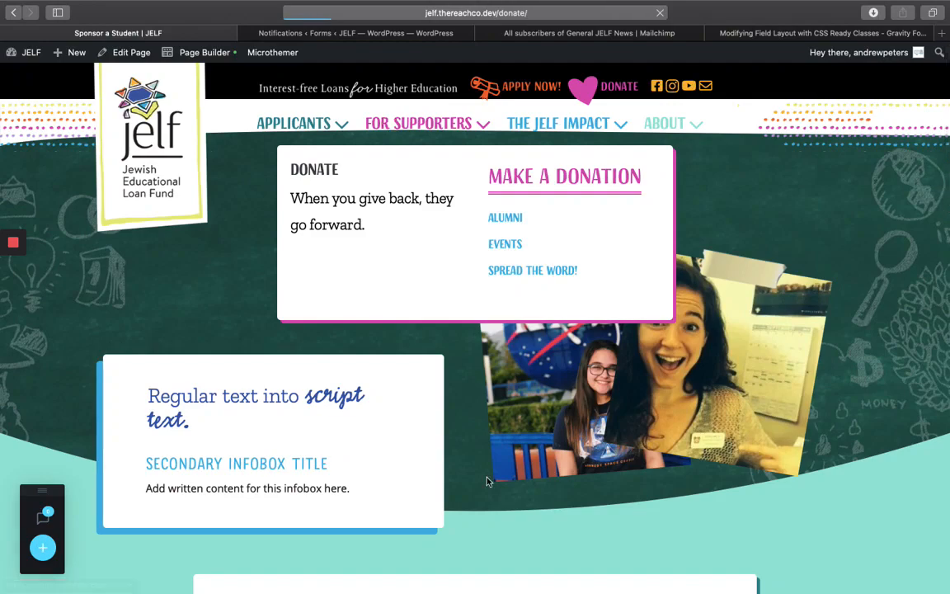
pyautogui.scroll(-5, 479, 476)
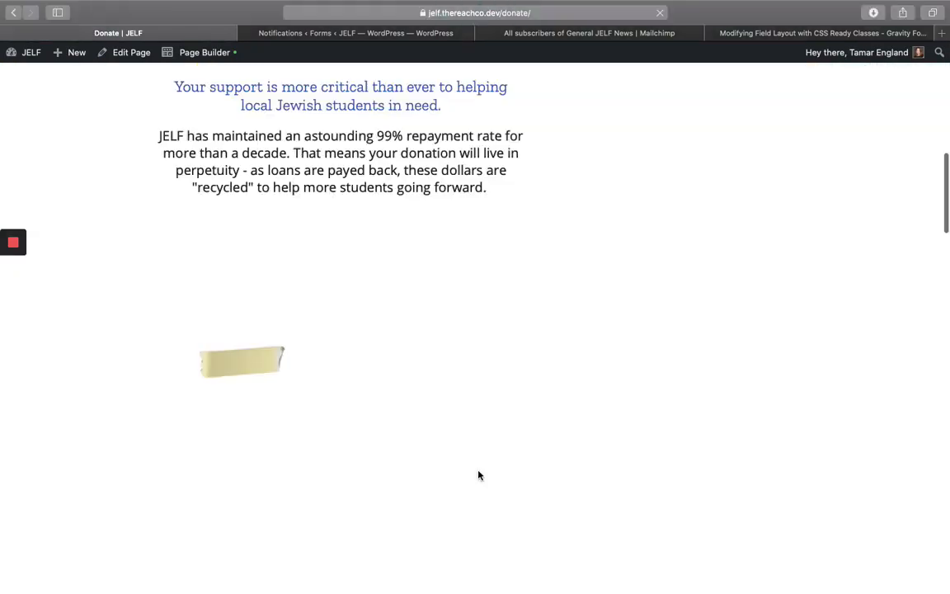
pyautogui.scroll(-10, 480, 475)
pyautogui.scroll(5, 479, 475)
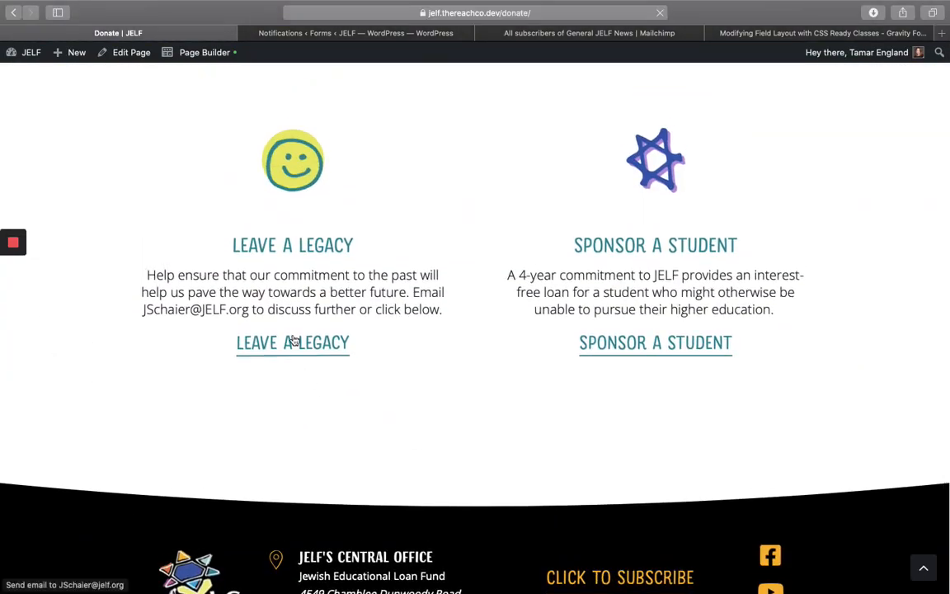
pyautogui.rightClick(294, 341)
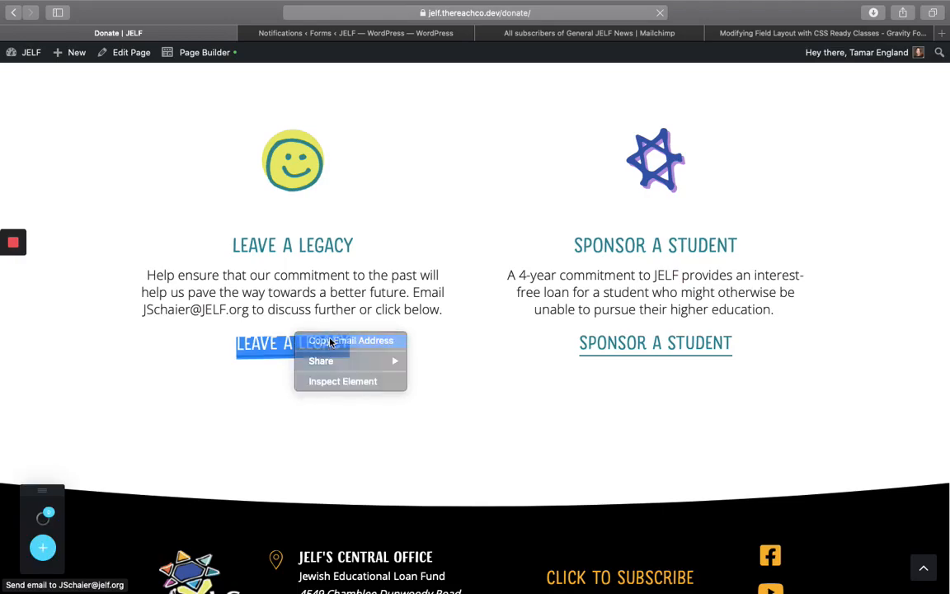
pyautogui.click(333, 343)
pyautogui.click(333, 31)
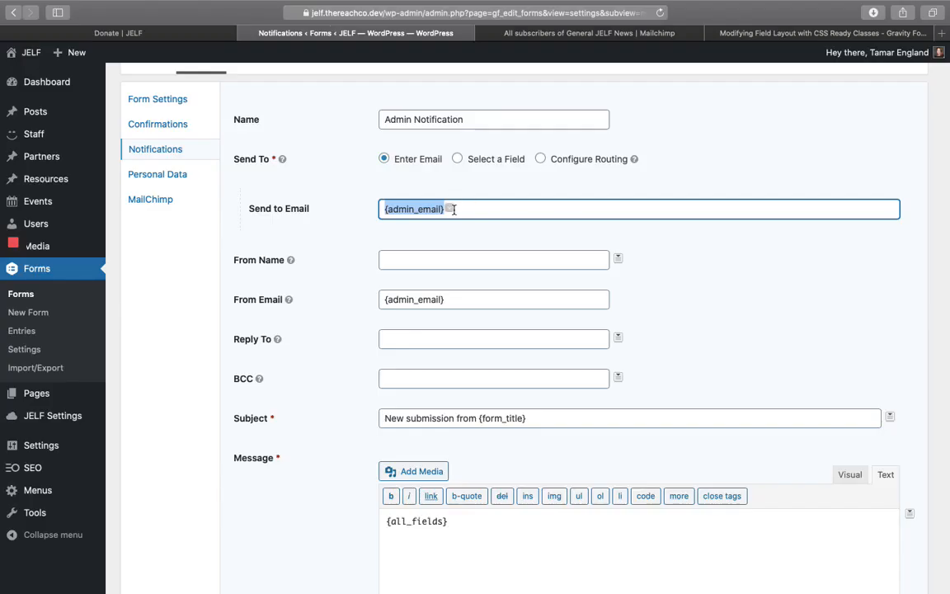
# - Send to the copied legacy email, with From Name 'JELF Website' and the organisation's info address as From Email
pyautogui.click(612, 206)
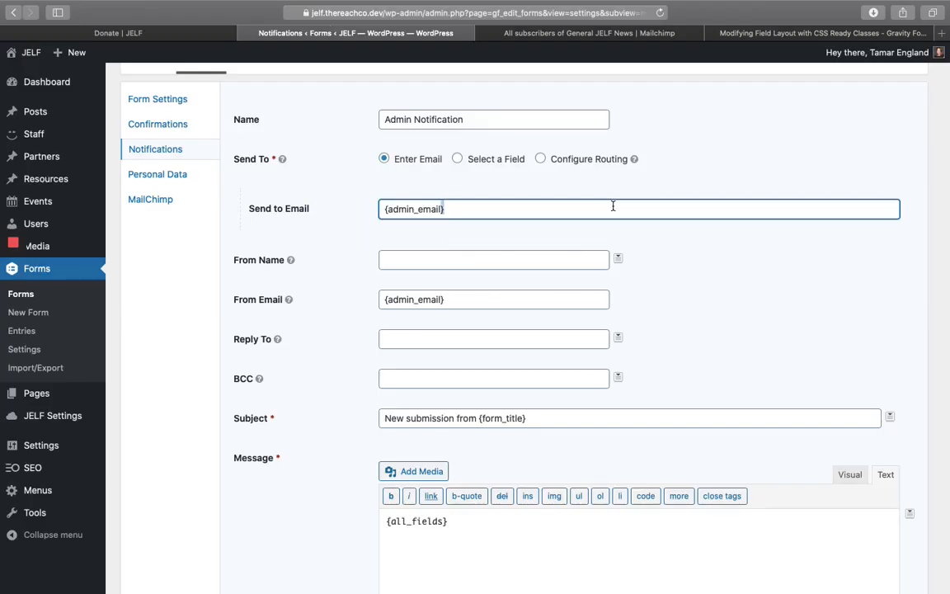
pyautogui.press('super+a')
pyautogui.press('super+v')
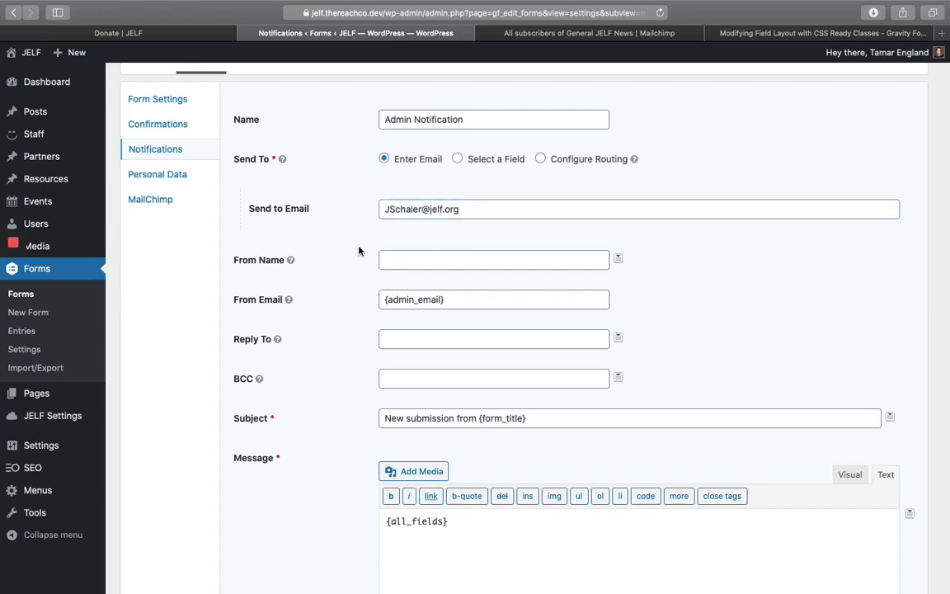
pyautogui.click(430, 256)
pyautogui.write('JE')
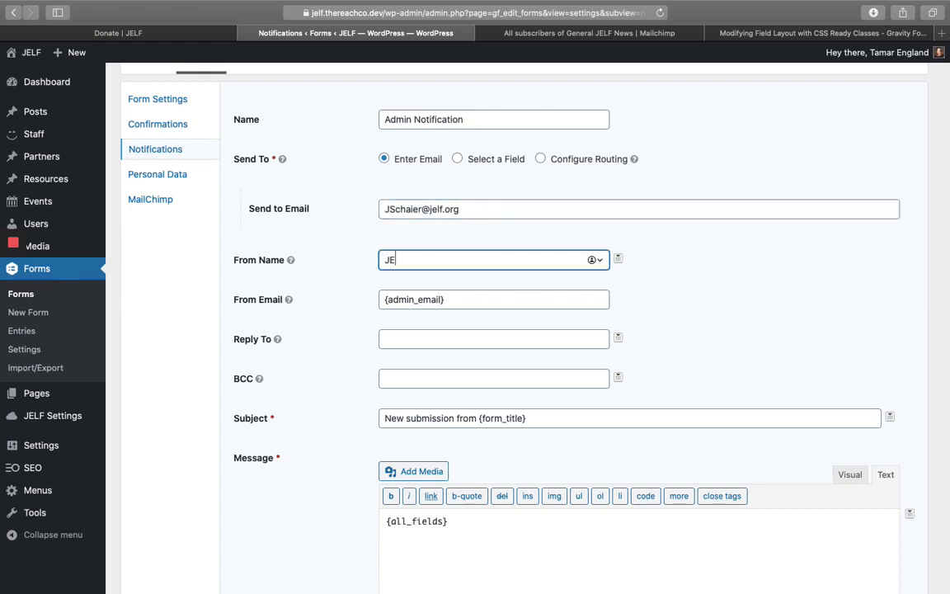
pyautogui.write('LF Website')
pyautogui.tripleClick(452, 297)
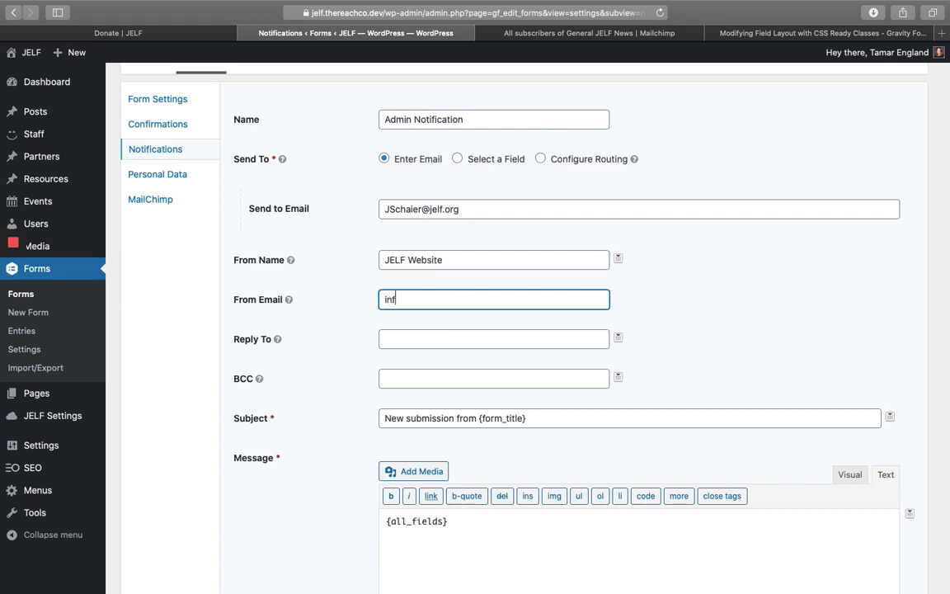
pyautogui.click(335, 330)
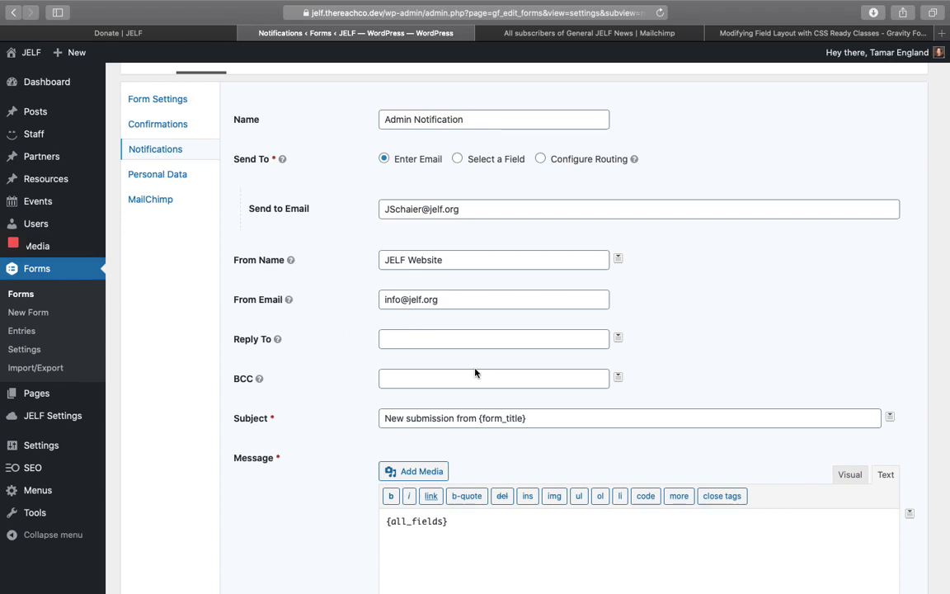
# - Set Reply To to the {Email:3} merge tag from the form's Email field
pyautogui.scroll(-2, 475, 373)
pyautogui.click(427, 289)
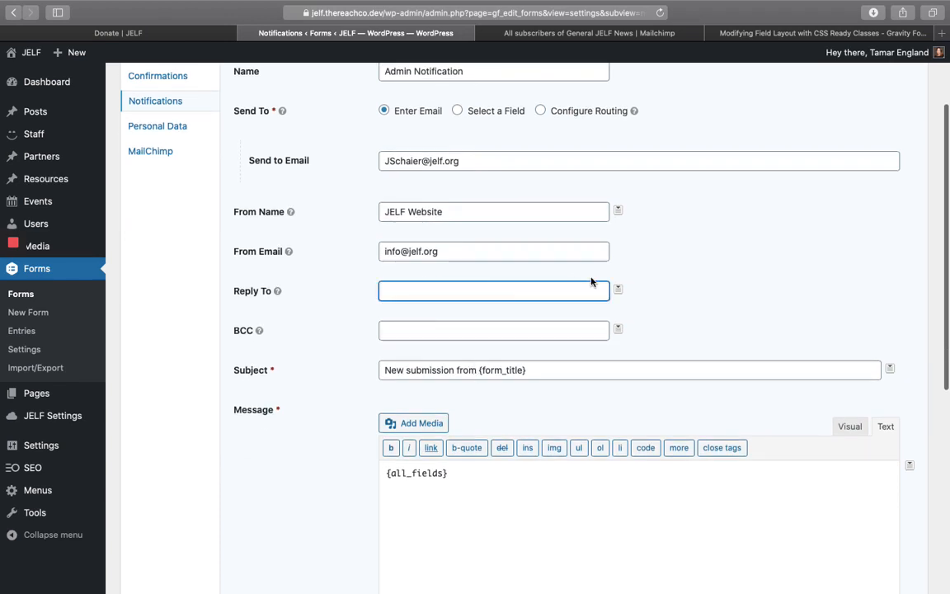
pyautogui.click(618, 289)
pyautogui.click(690, 277)
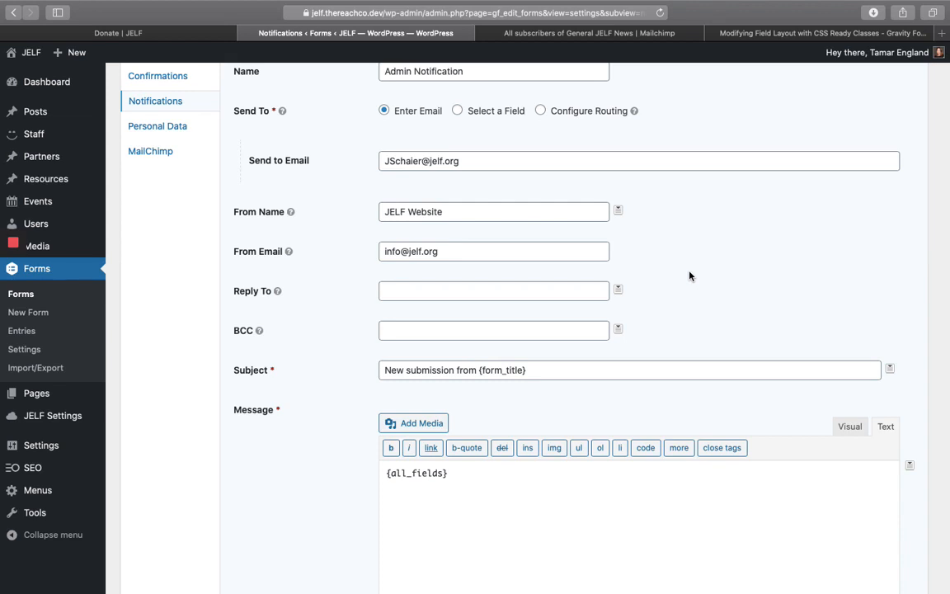
pyautogui.scroll(1, 690, 277)
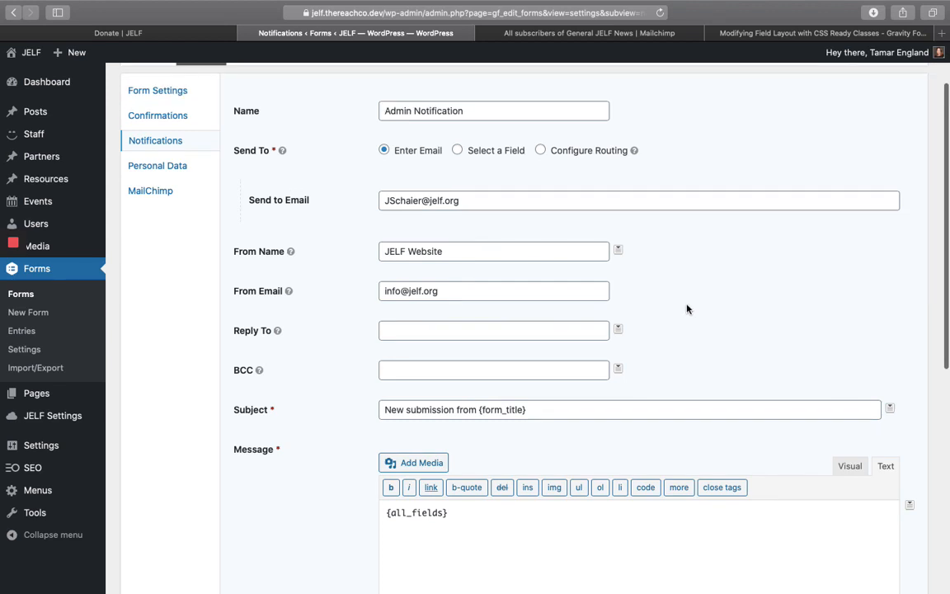
pyautogui.scroll(-2, 363, 313)
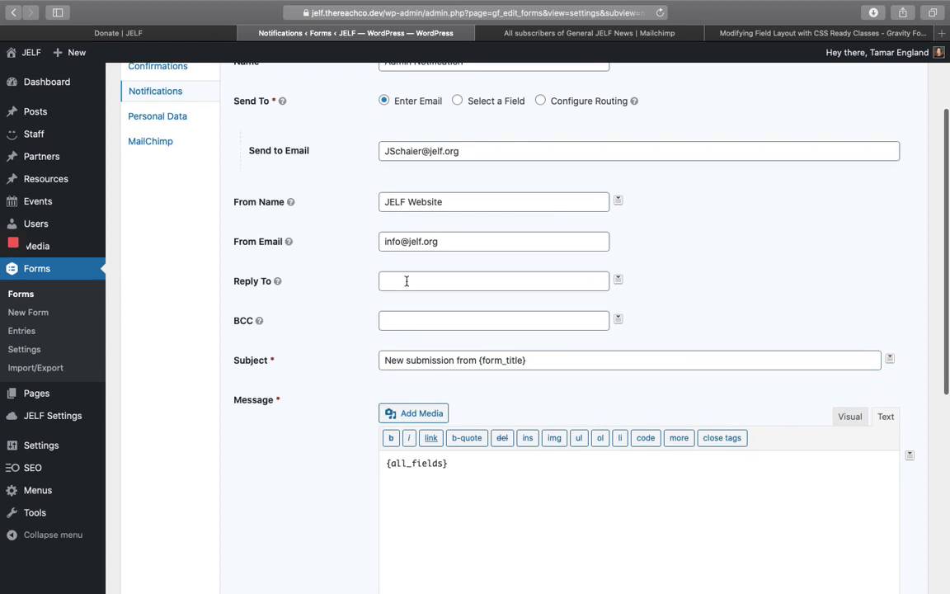
pyautogui.click(621, 281)
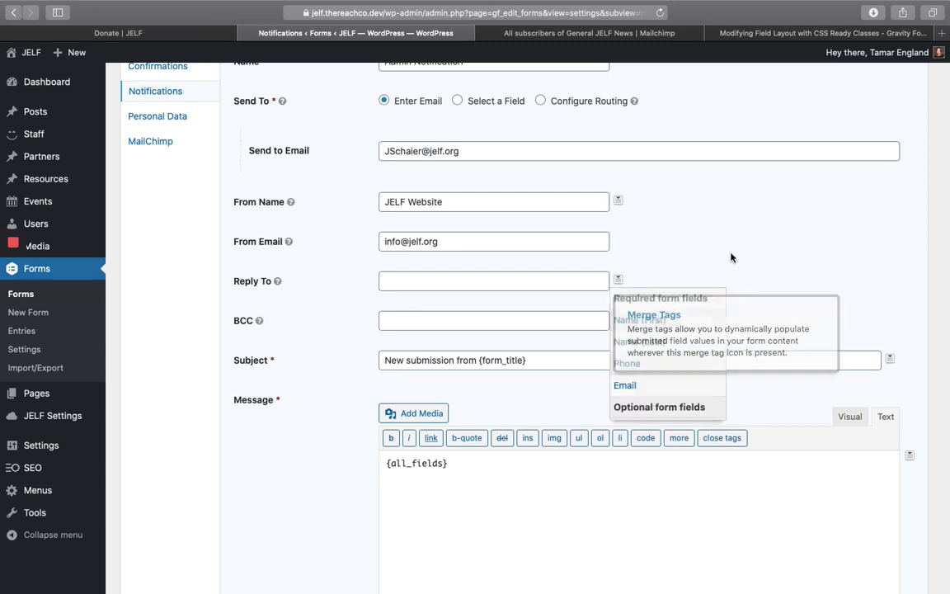
pyautogui.click(733, 255)
pyautogui.click(617, 279)
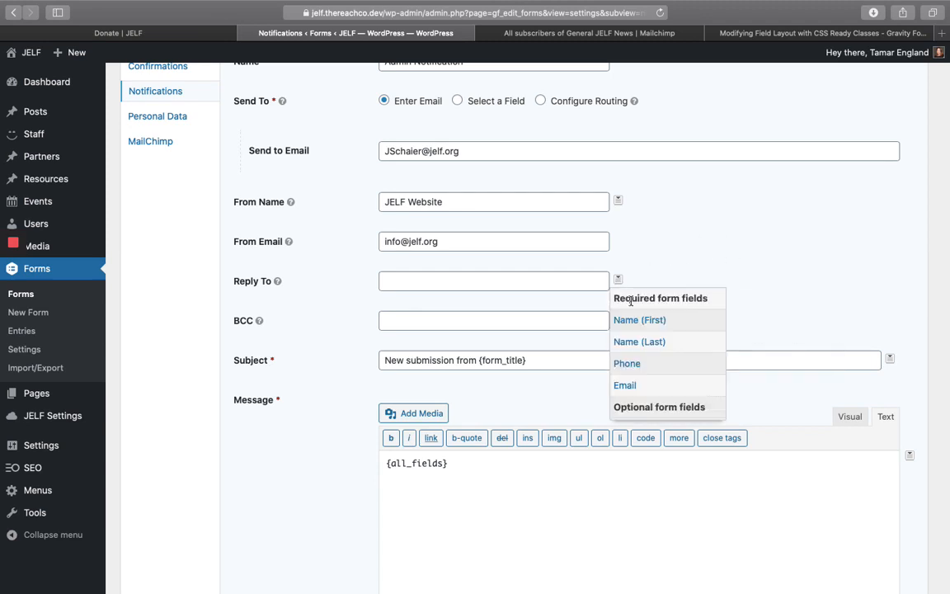
pyautogui.click(626, 385)
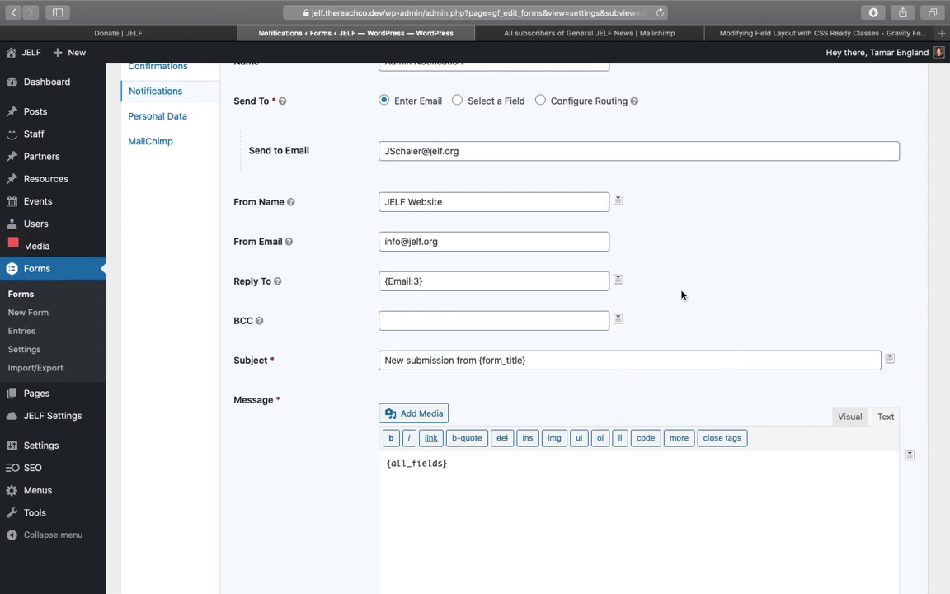
pyautogui.click(417, 323)
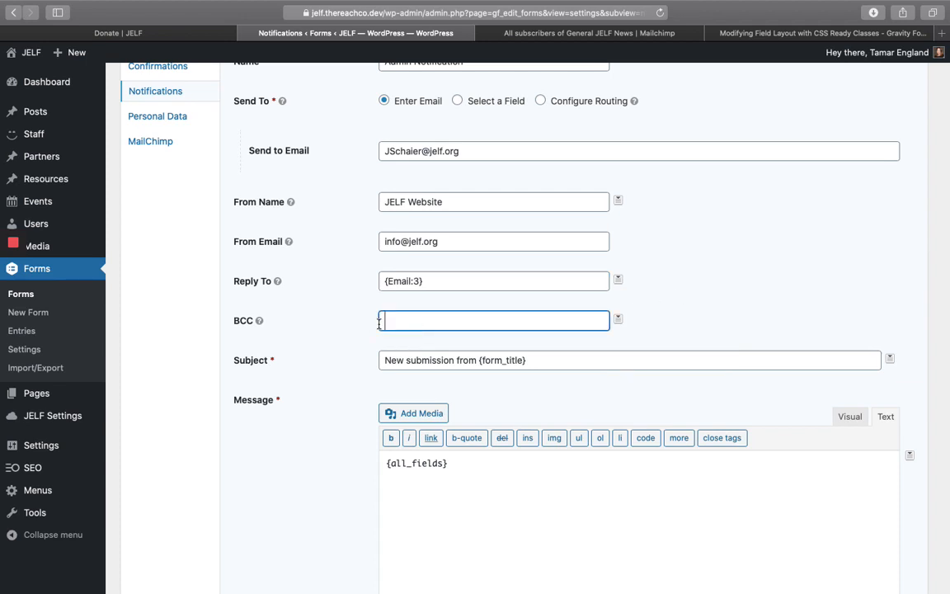
pyautogui.scroll(-3, 334, 384)
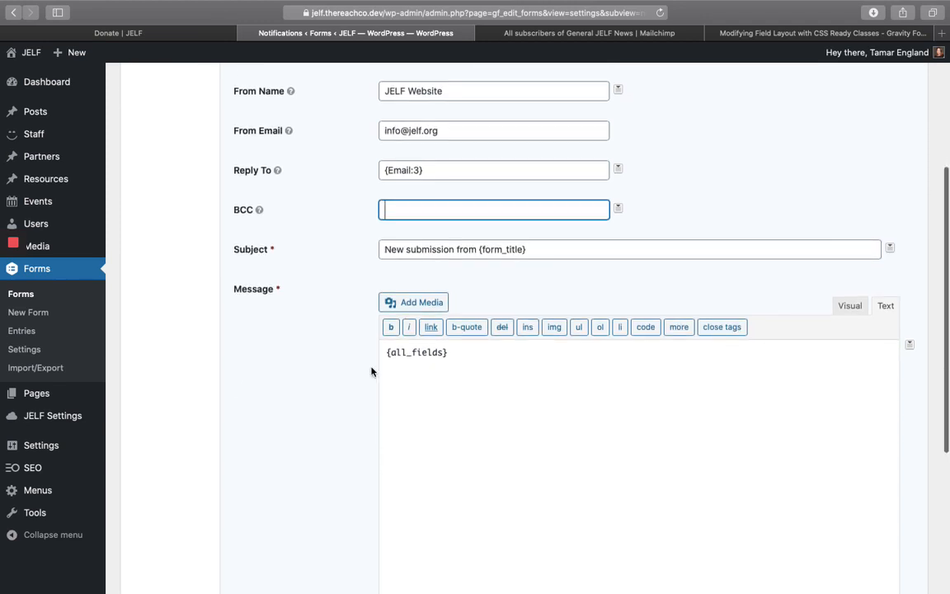
# - Add the intro 'Hey there, someone wants to sponsor a student.' above the field list and update the notification
pyautogui.click(422, 369)
pyautogui.press('Return')
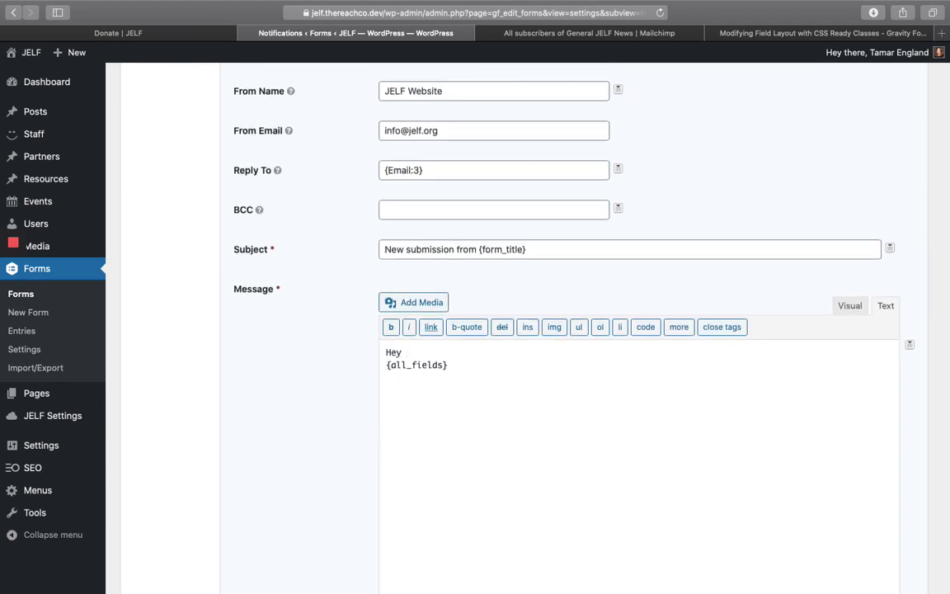
pyautogui.press('Return')
pyautogui.press('Return')
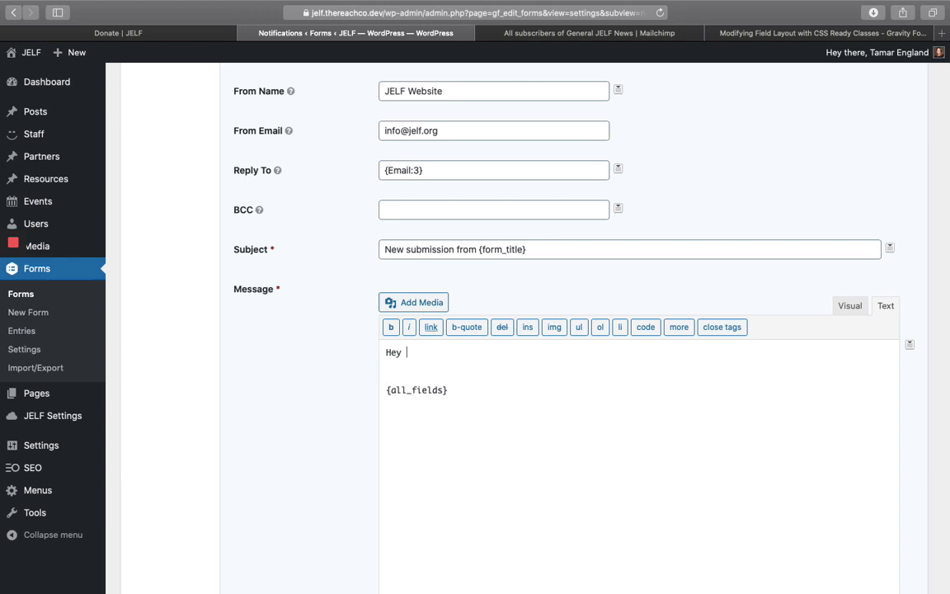
pyautogui.write('there, someone o')
pyautogui.press('BackSpace')
pyautogui.write('wants ')
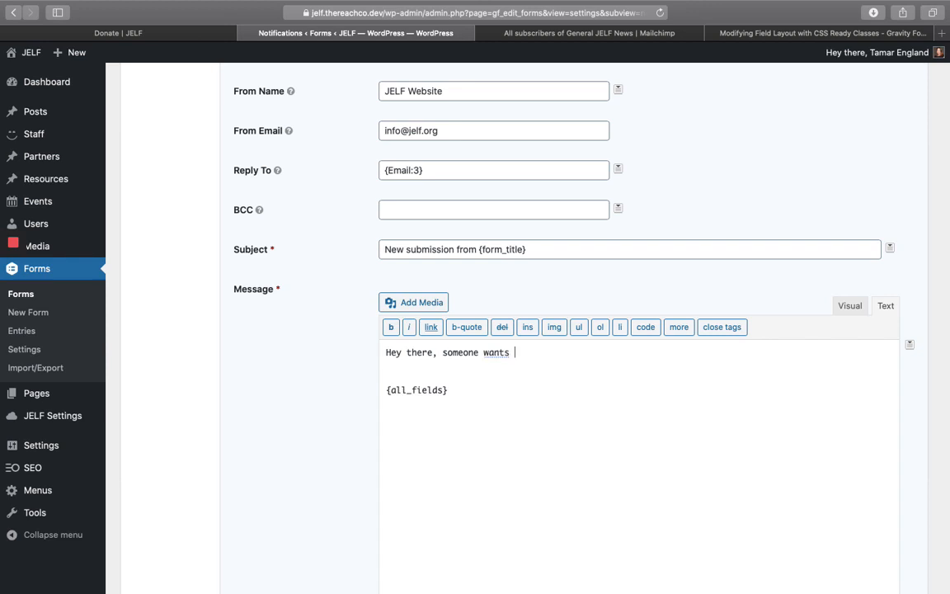
pyautogui.write("to sponsor a student. Here's the")
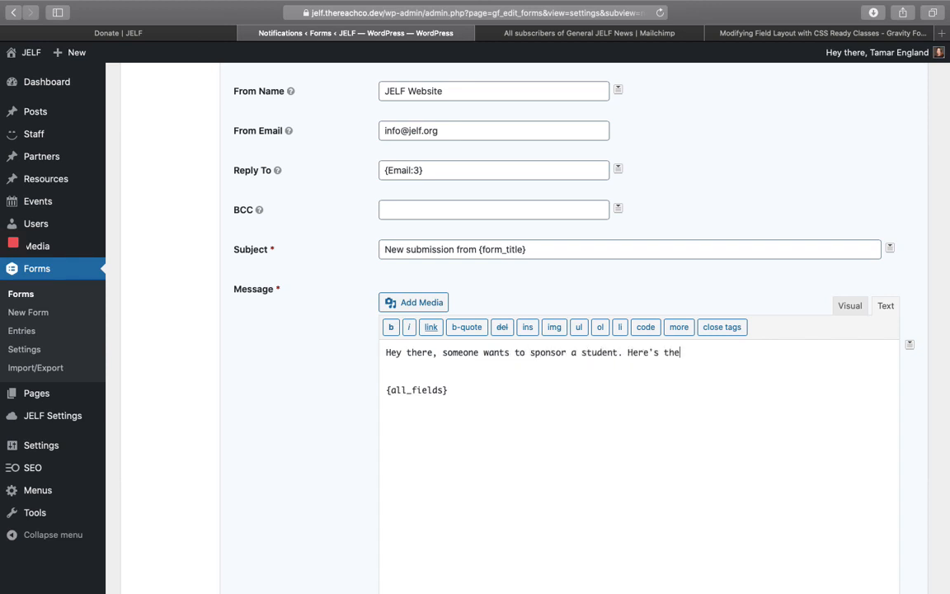
pyautogui.write('ir information.')
pyautogui.scroll(-4, 360, 397)
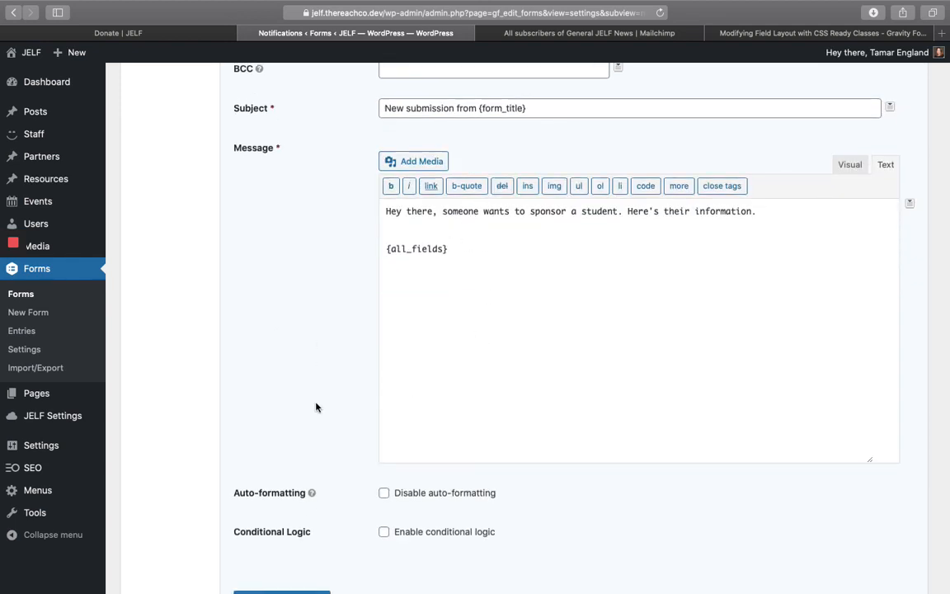
pyautogui.scroll(-4, 377, 407)
pyautogui.click(289, 472)
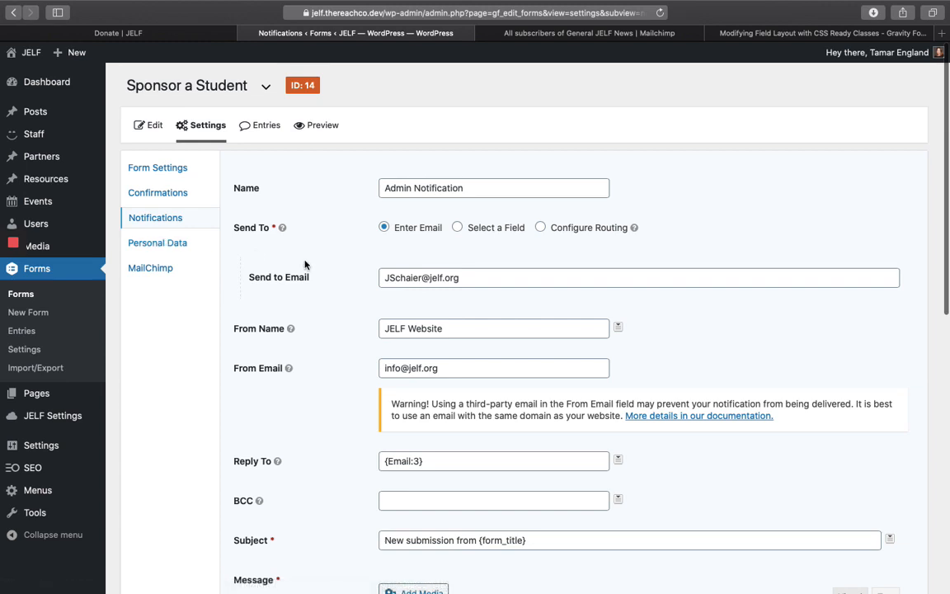
# - Create a Mailchimp feed named 'Sponsor a Student Opt-In' using the General JELF News list
pyautogui.click(149, 269)
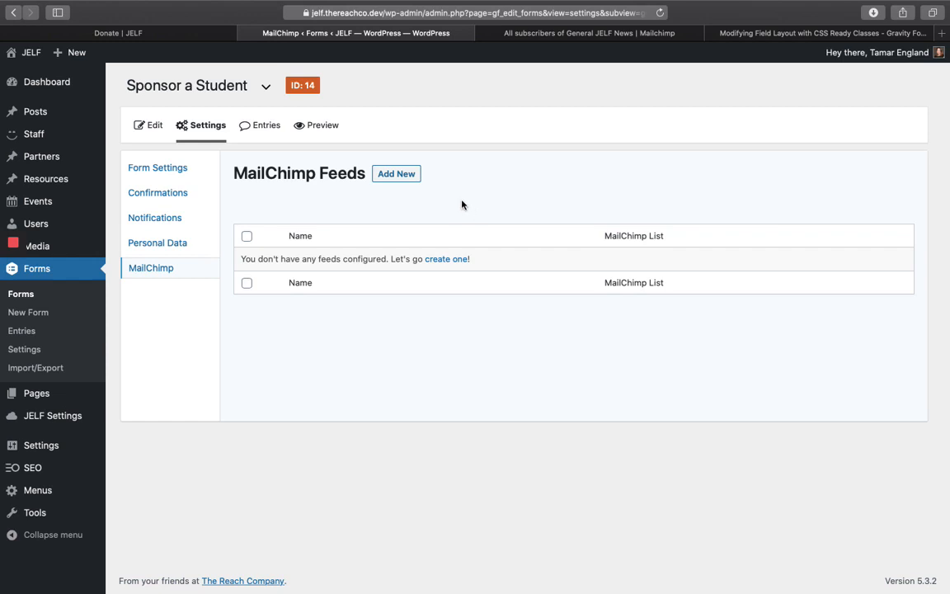
pyautogui.click(396, 175)
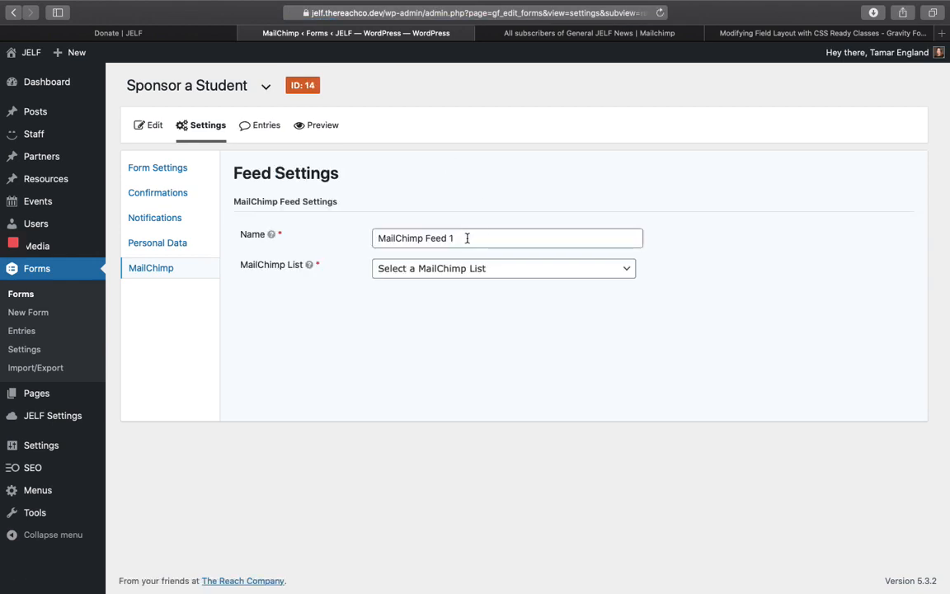
pyautogui.tripleClick(466, 238)
pyautogui.write('Sp')
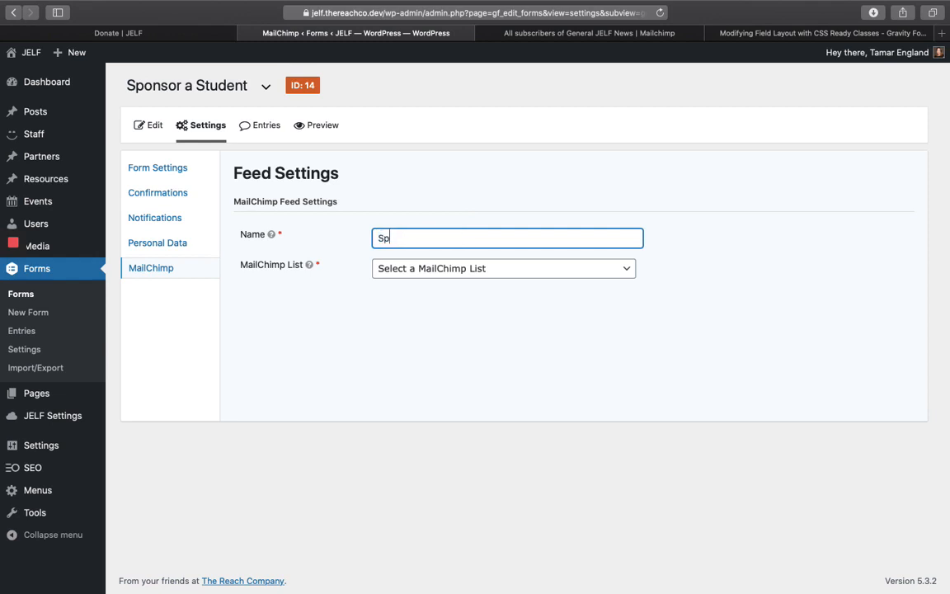
pyautogui.write('onsor a Student Opt')
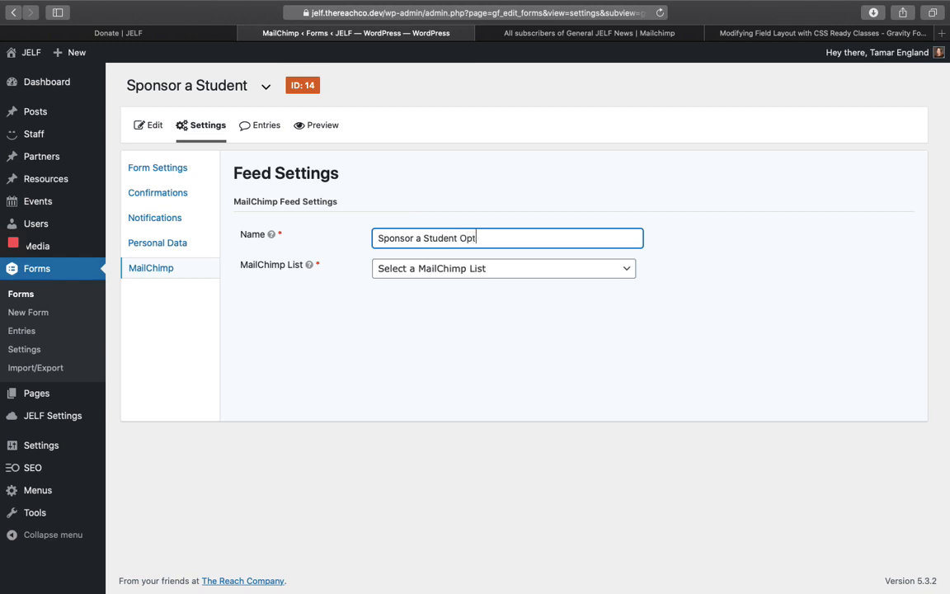
pyautogui.write('-In')
pyautogui.click(620, 275)
pyautogui.scroll(-2, 601, 392)
pyautogui.scroll(-10, 599, 395)
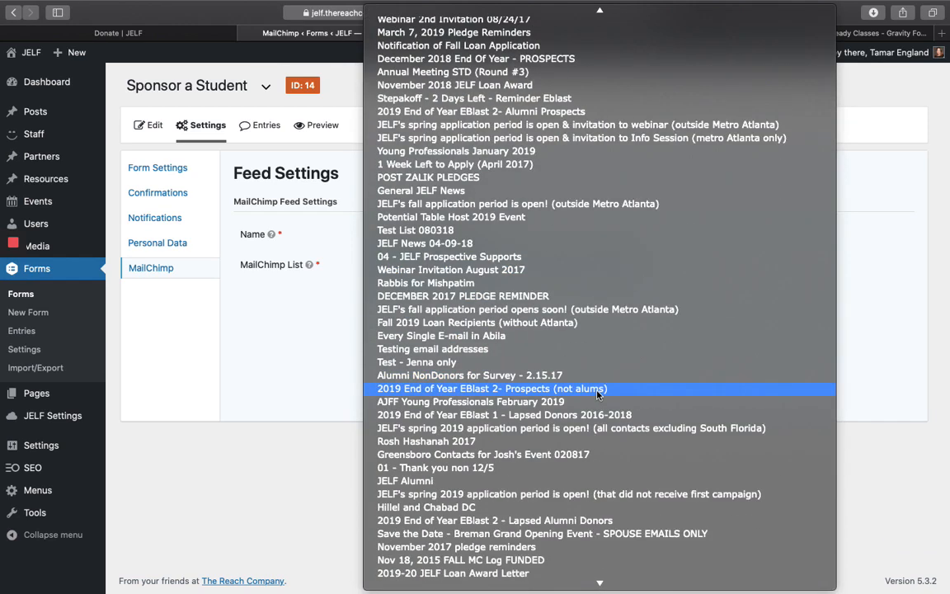
pyautogui.press('g')
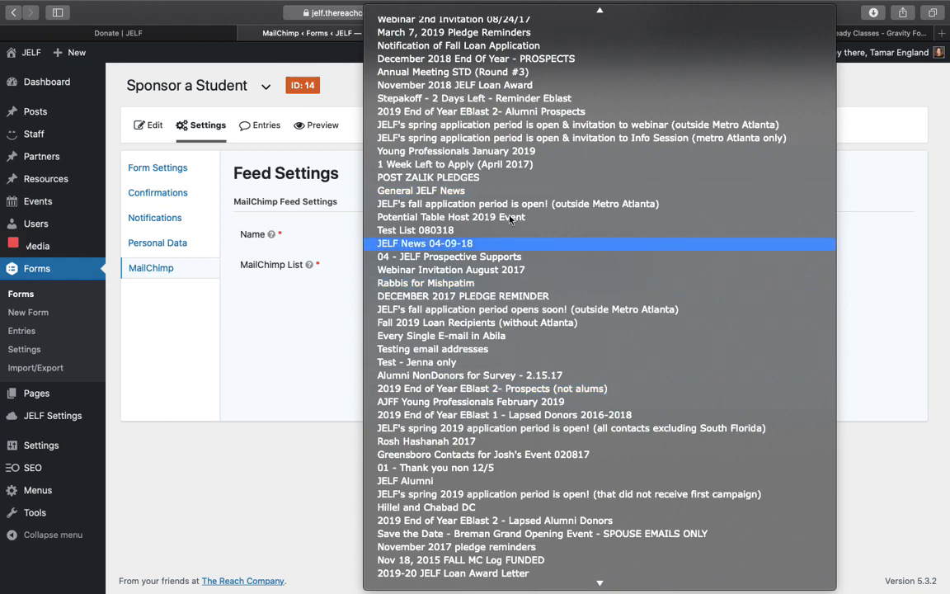
pyautogui.click(443, 191)
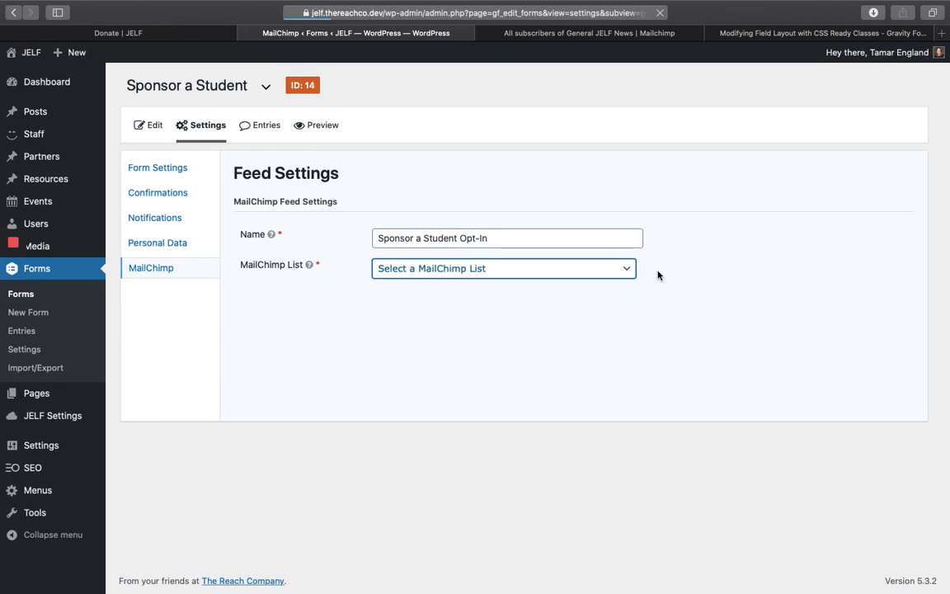
# - Map Email Address to the form's Email field and turn off double opt-in
pyautogui.scroll(-5, 658, 272)
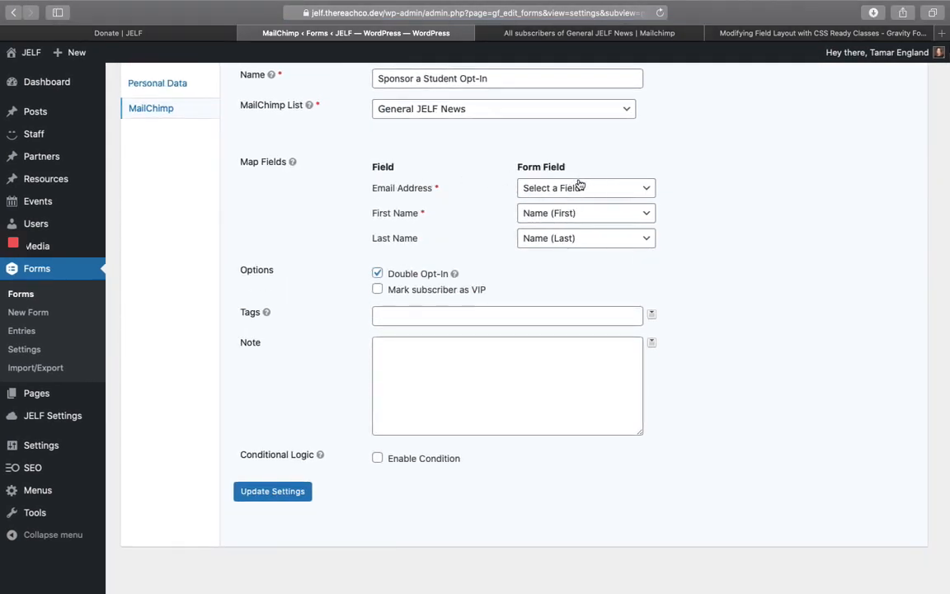
pyautogui.click(621, 188)
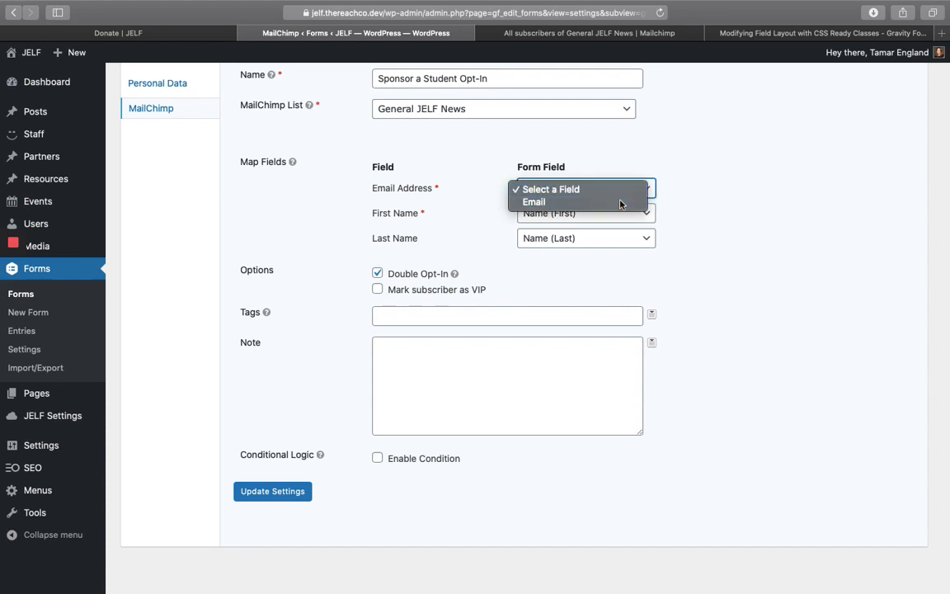
pyautogui.click(621, 203)
pyautogui.scroll(-1, 617, 260)
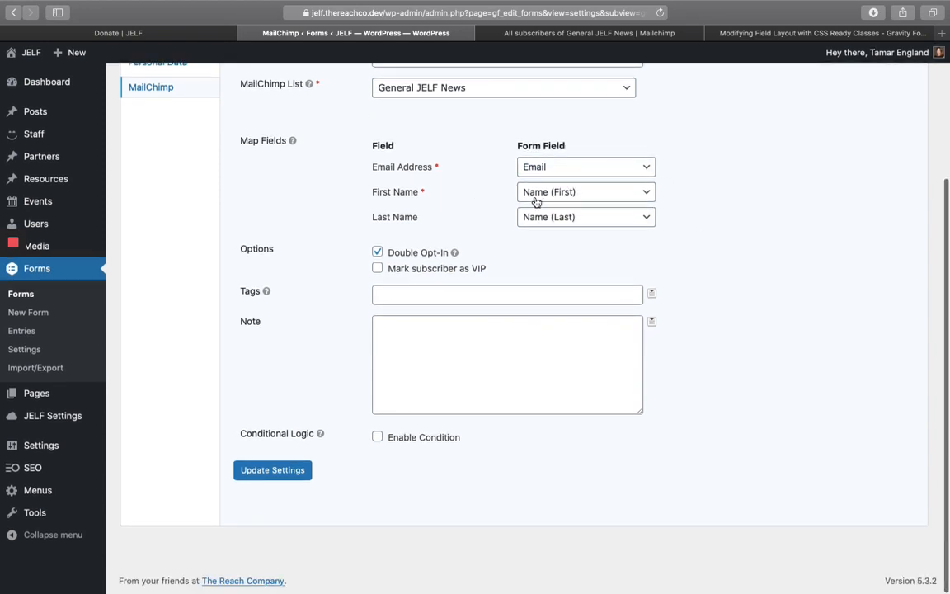
pyautogui.scroll(-1, 695, 266)
pyautogui.click(378, 253)
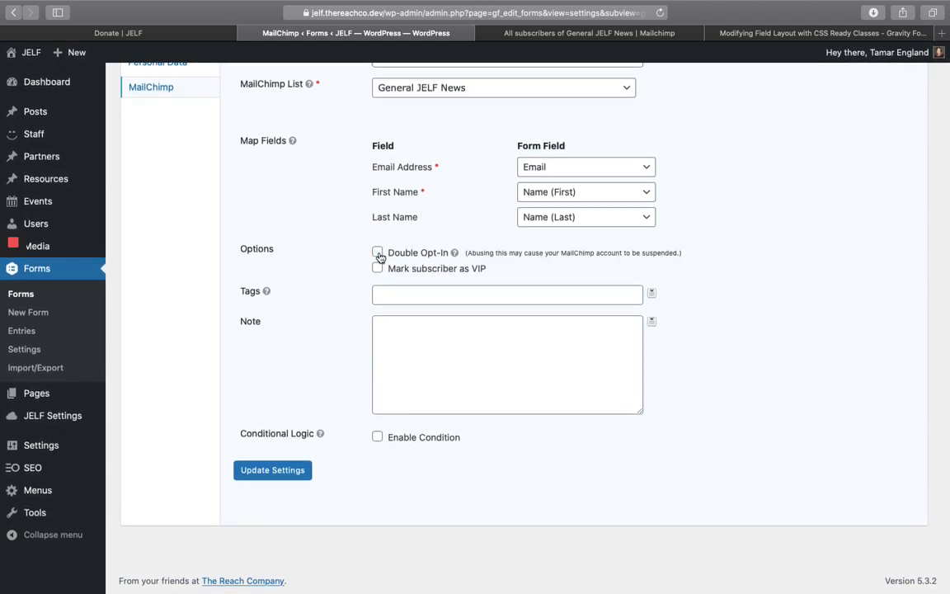
# - Process the feed only when the newsletter question is Sure, matching Any, and save the settings
pyautogui.scroll(-3, 339, 247)
pyautogui.click(378, 437)
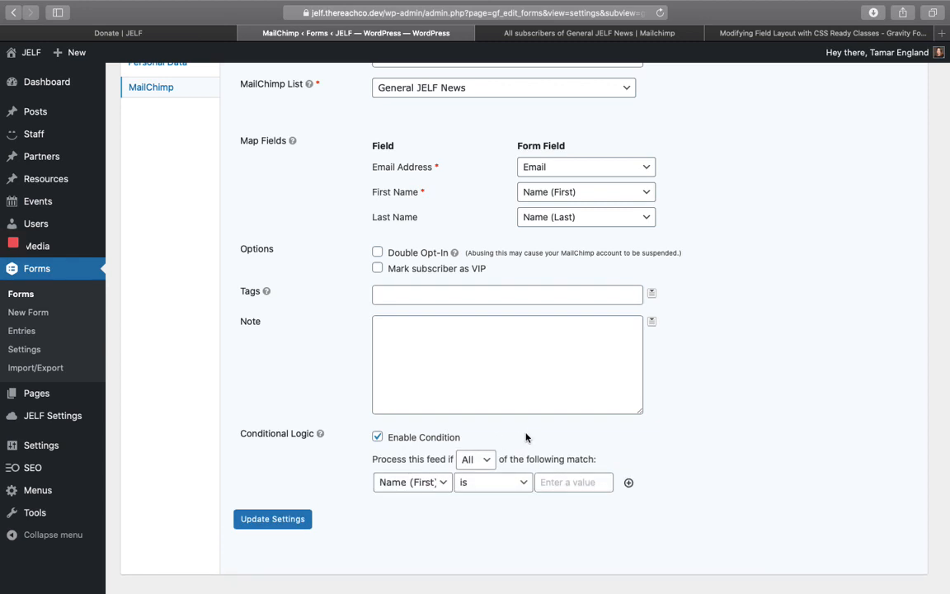
pyautogui.click(435, 483)
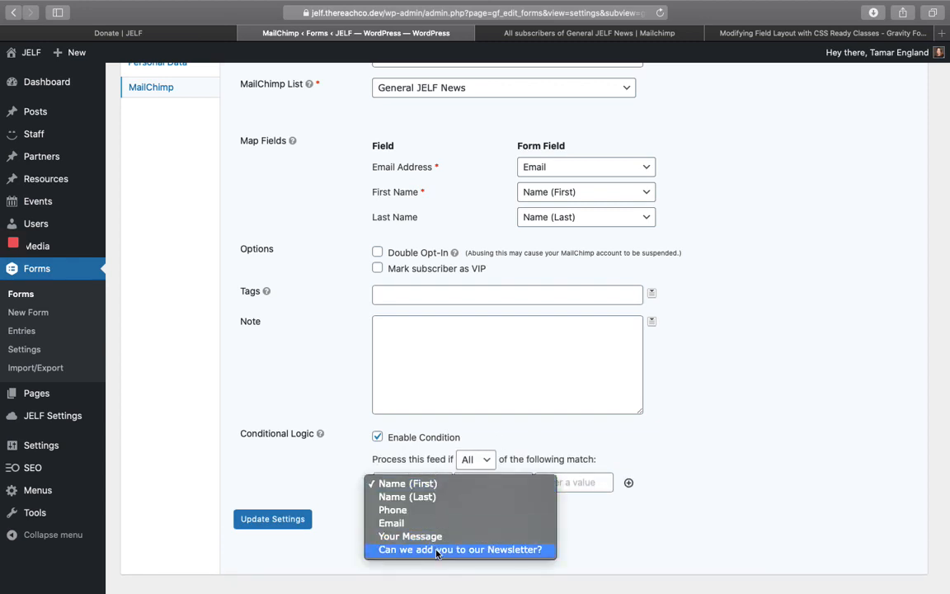
pyautogui.click(437, 550)
pyautogui.click(575, 483)
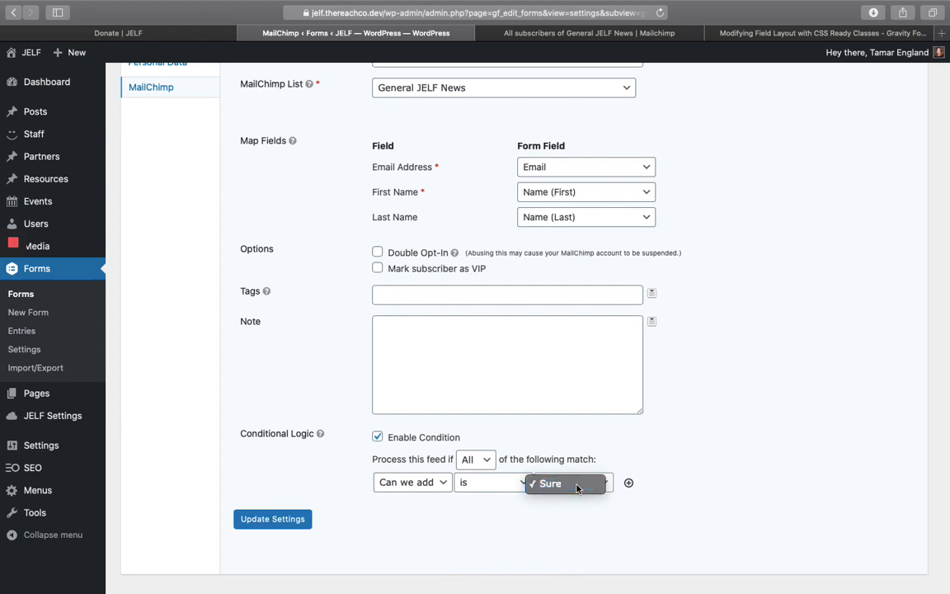
pyautogui.click(577, 485)
pyautogui.click(476, 458)
pyautogui.click(471, 473)
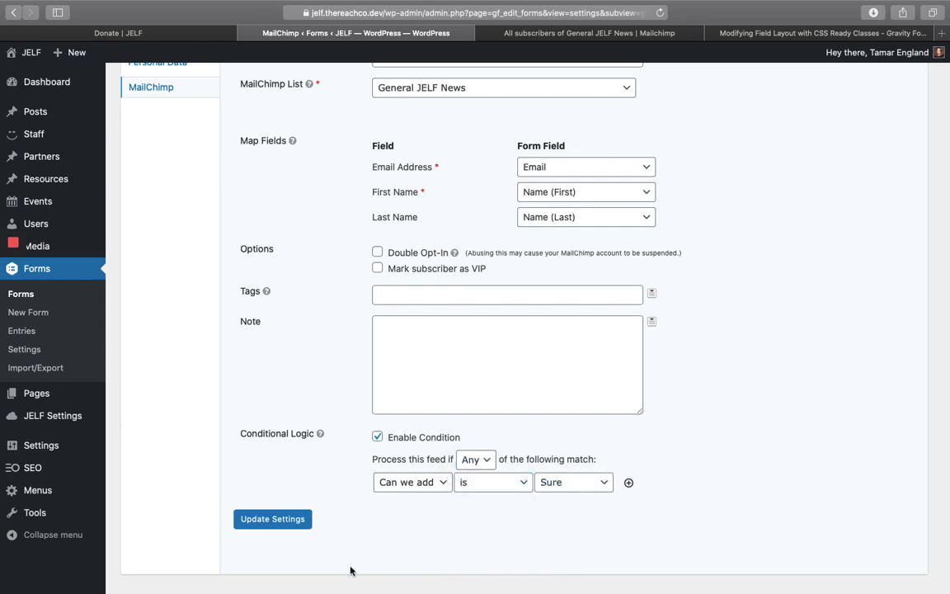
pyautogui.click(276, 518)
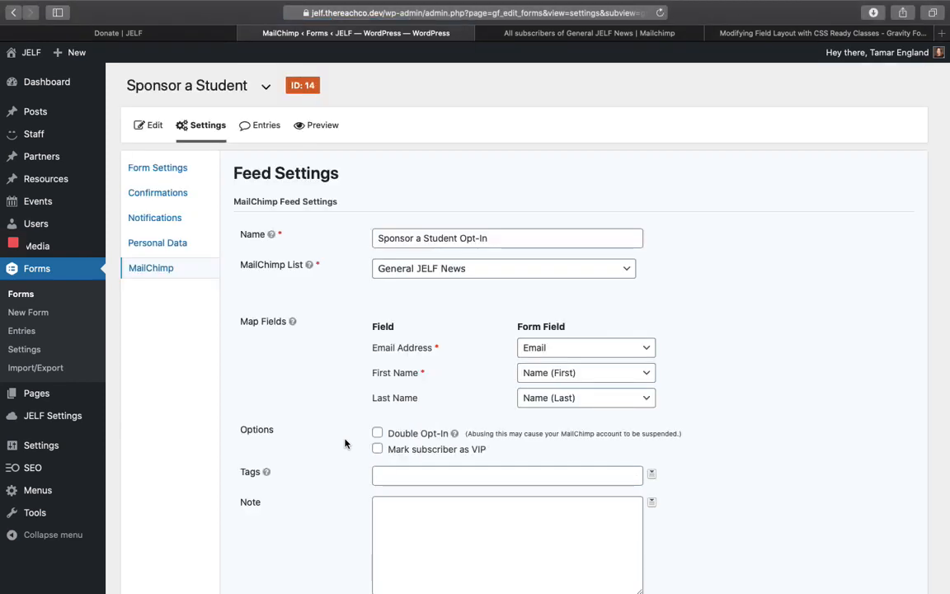
# - Open the JELF site's Sponsor a Student page in Beaver Builder
pyautogui.scroll(-4, 347, 444)
pyautogui.scroll(4, 346, 444)
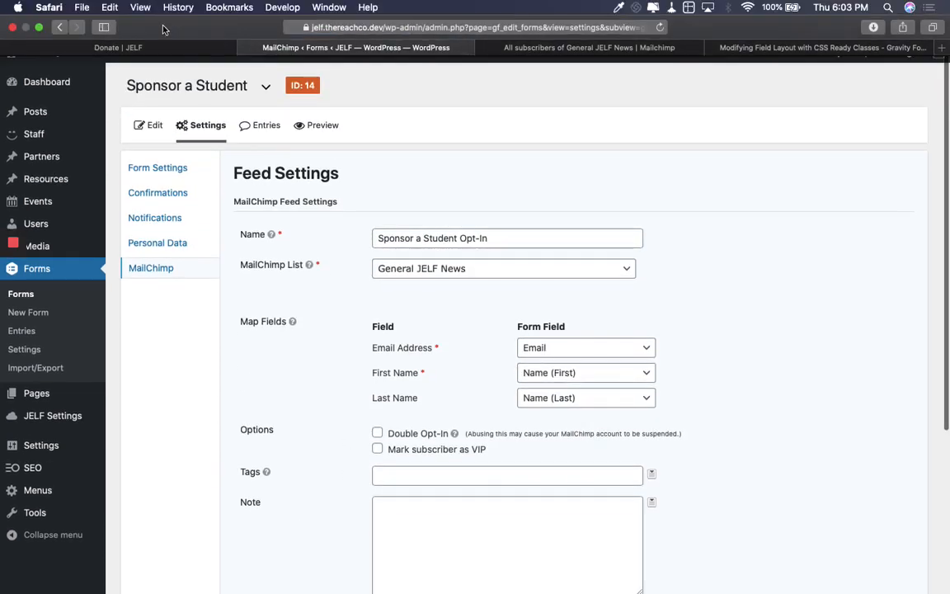
pyautogui.click(144, 47)
pyautogui.click(647, 343)
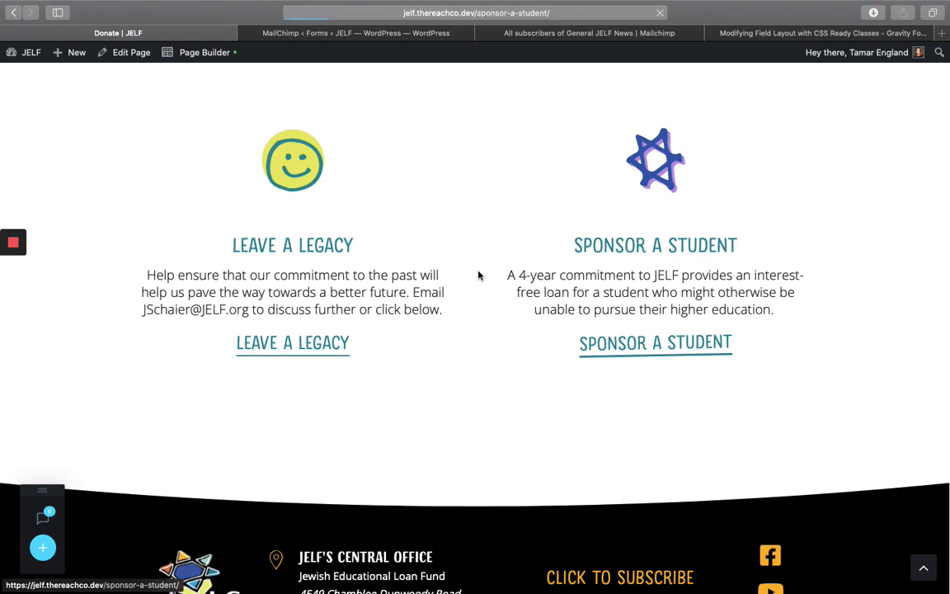
pyautogui.scroll(-3, 474, 277)
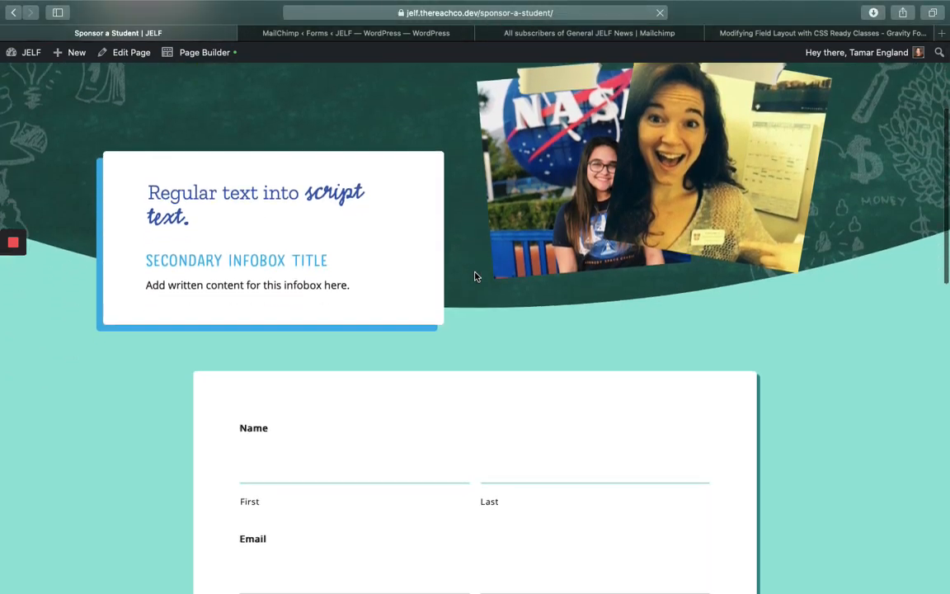
pyautogui.click(204, 52)
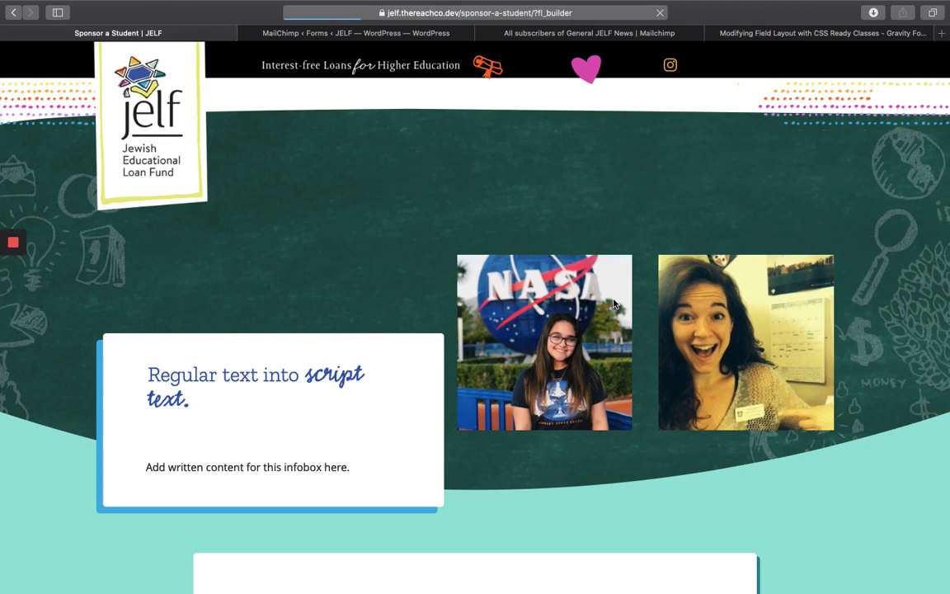
pyautogui.scroll(-3, 612, 303)
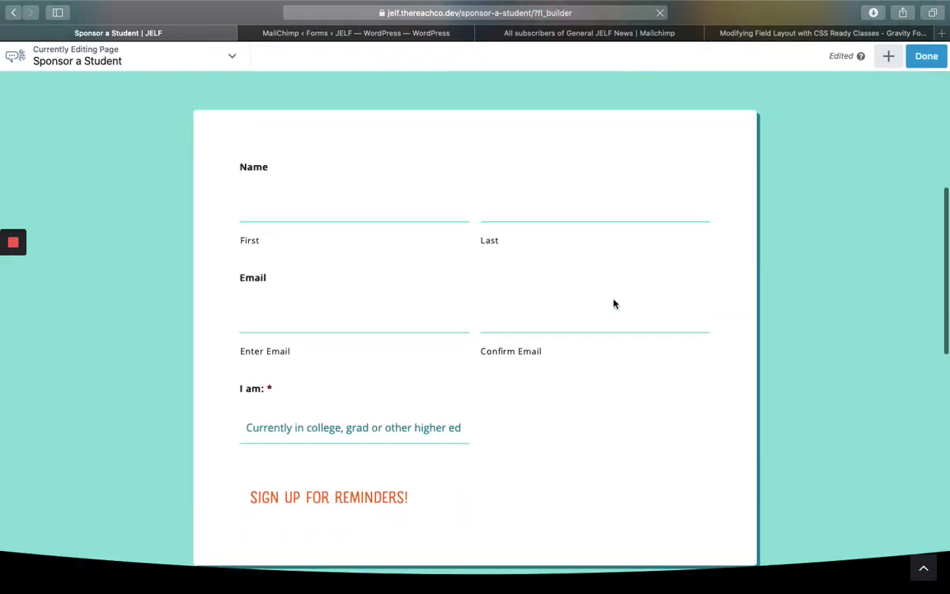
pyautogui.scroll(-2, 613, 303)
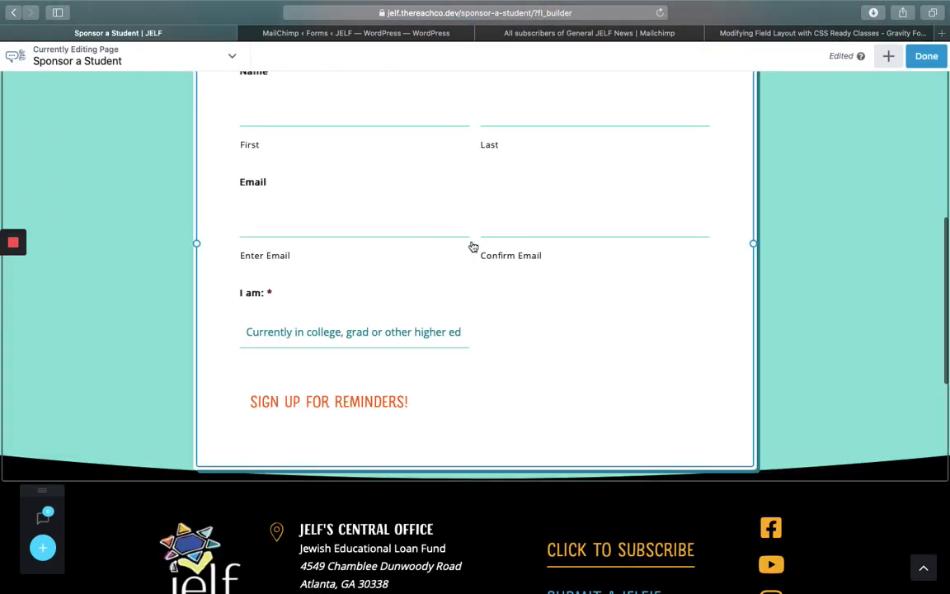
# - Set the Gravity Forms Styler module to the Sponsor a Student form, save it, and publish the page
pyautogui.click(495, 277)
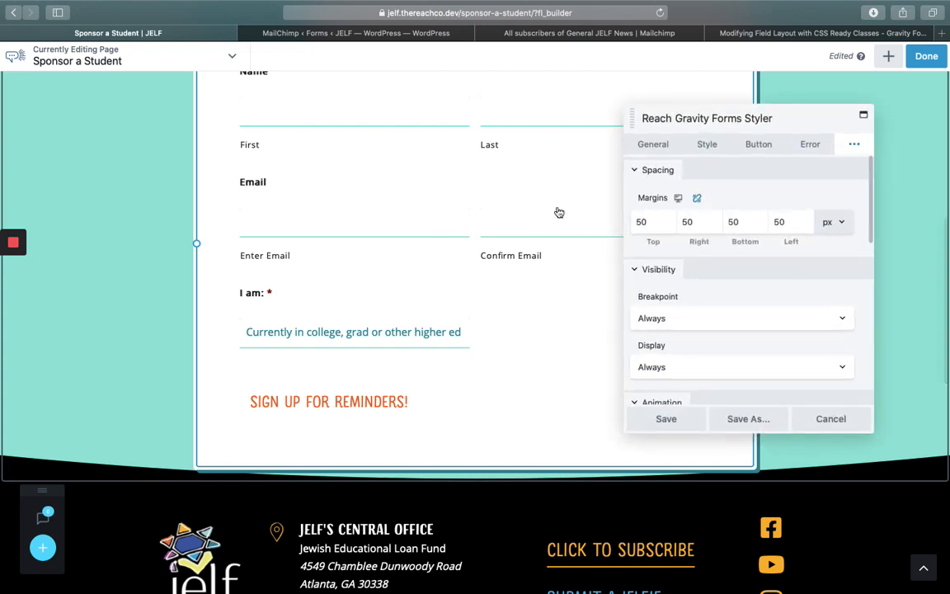
pyautogui.click(652, 146)
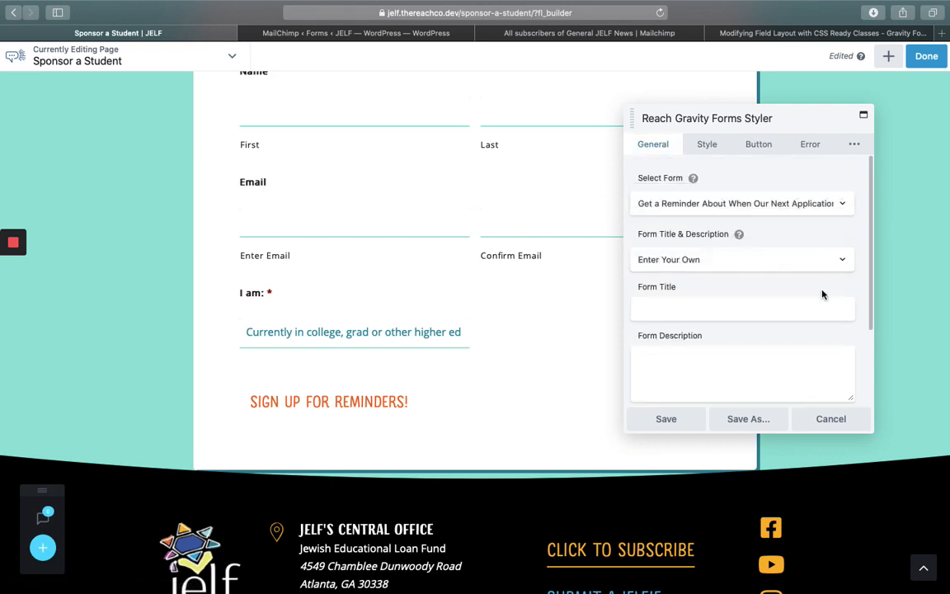
pyautogui.click(788, 205)
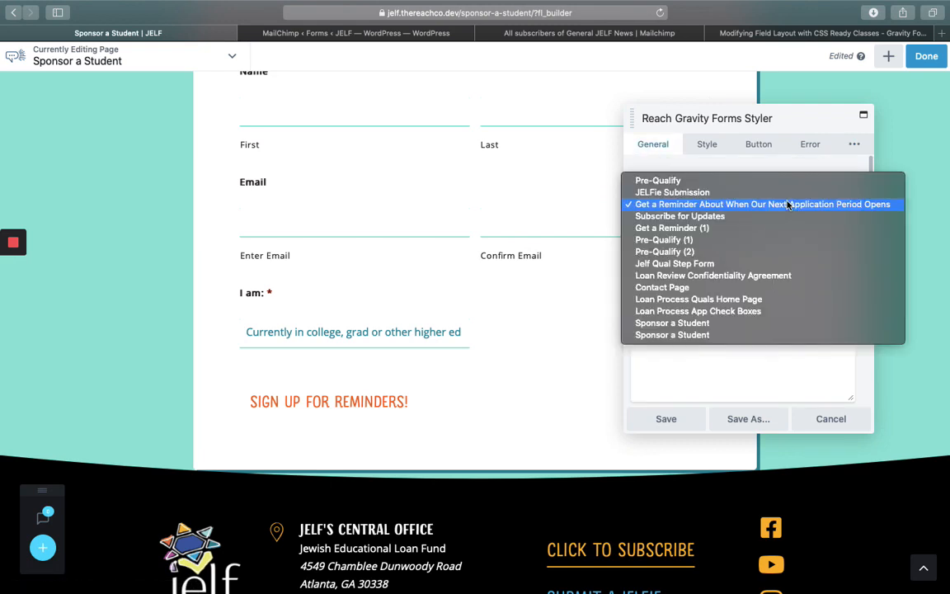
pyautogui.click(727, 325)
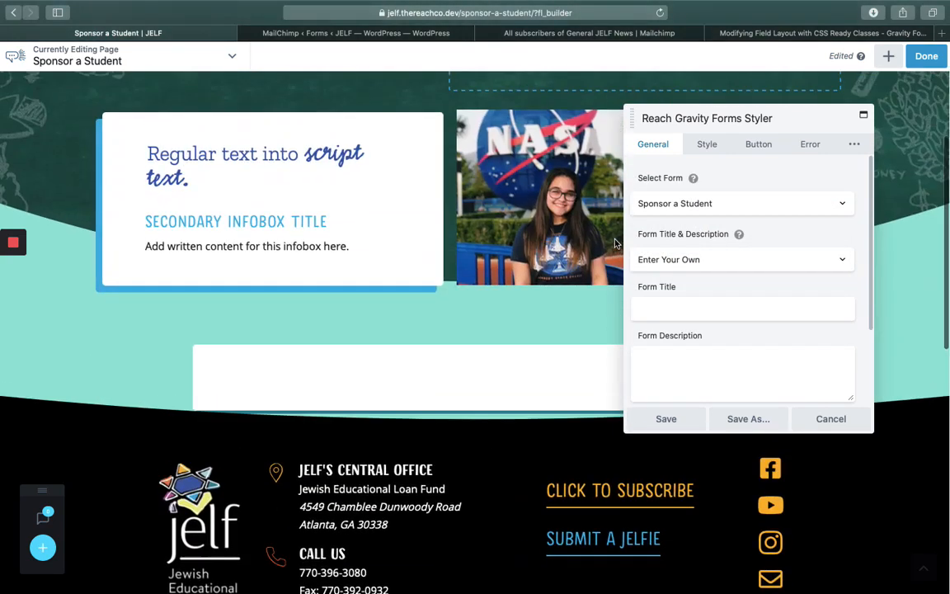
pyautogui.click(730, 203)
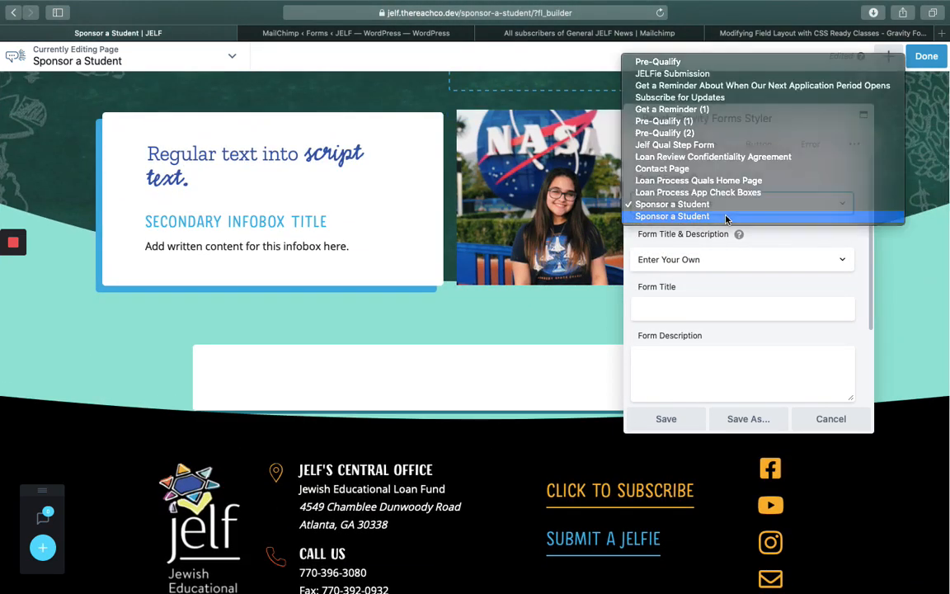
pyautogui.click(730, 212)
pyautogui.click(738, 179)
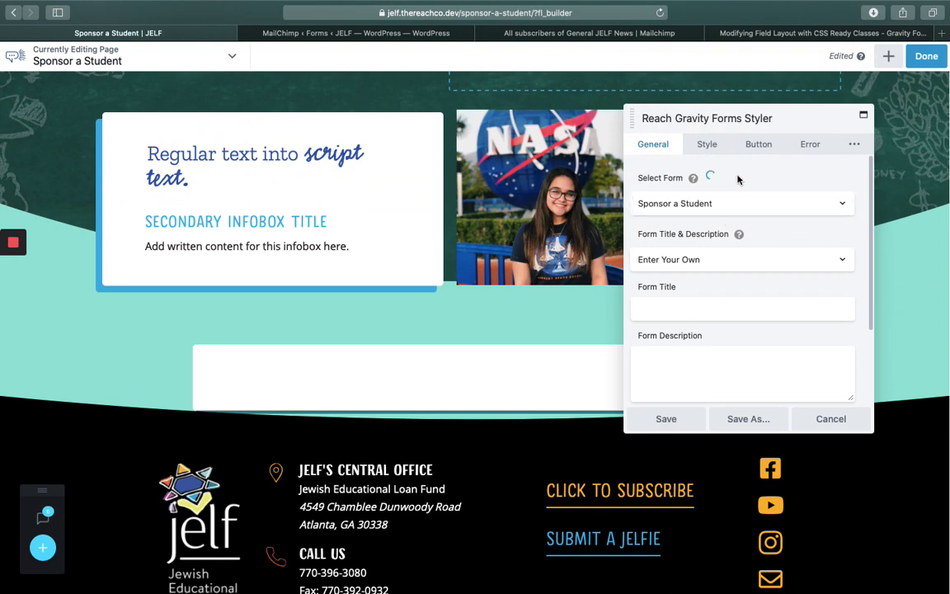
pyautogui.scroll(-5, 502, 511)
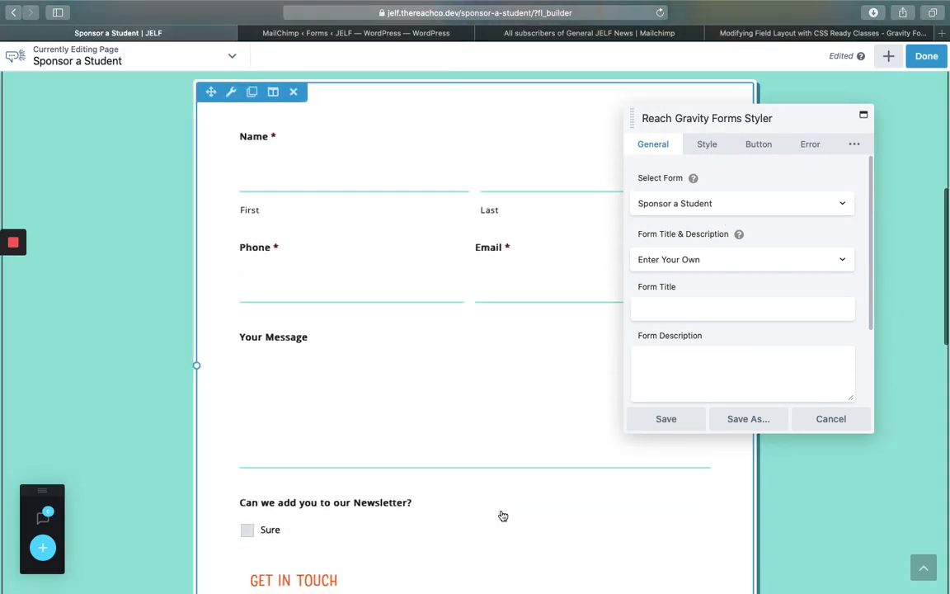
pyautogui.scroll(-3, 501, 500)
pyautogui.scroll(2, 443, 268)
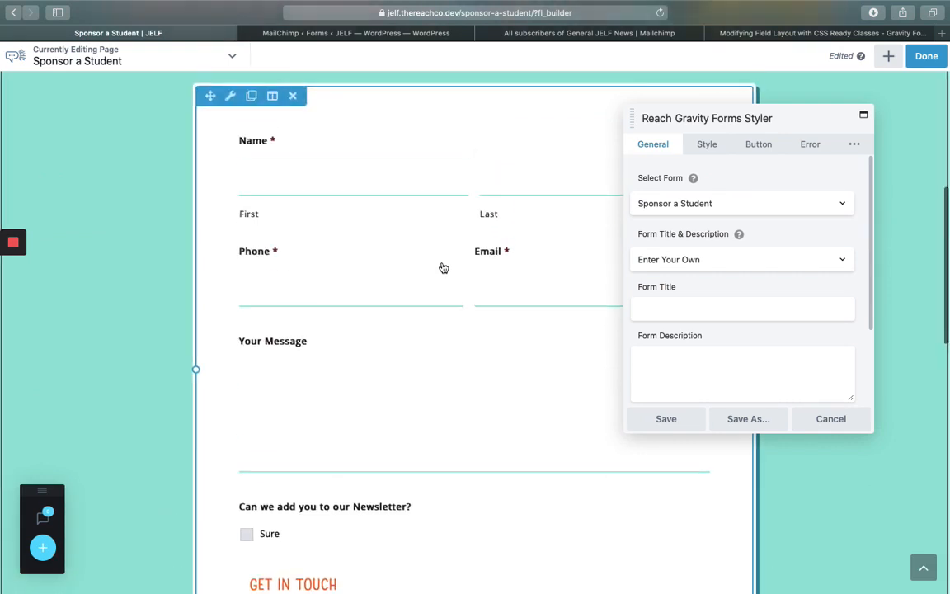
pyautogui.click(667, 419)
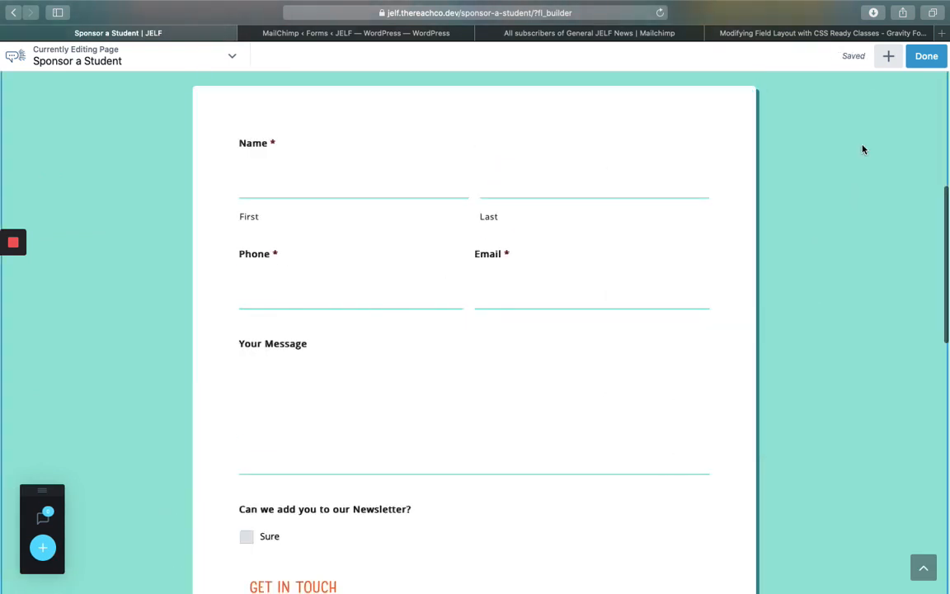
pyautogui.click(922, 56)
pyautogui.click(866, 57)
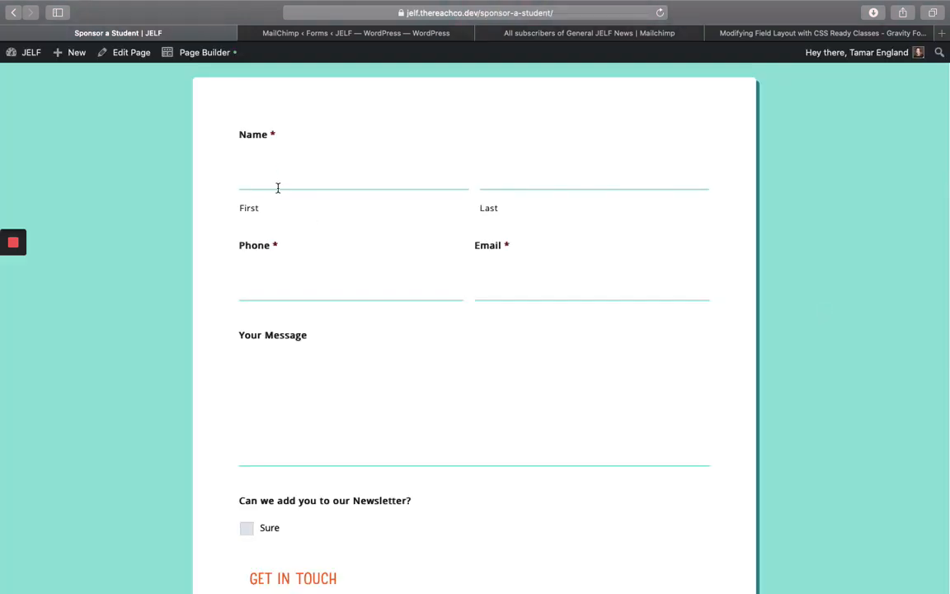
# - Enter first name Test, last name Entry, a phone number and a jelf.org email address
pyautogui.click(278, 188)
pyautogui.write('Test')
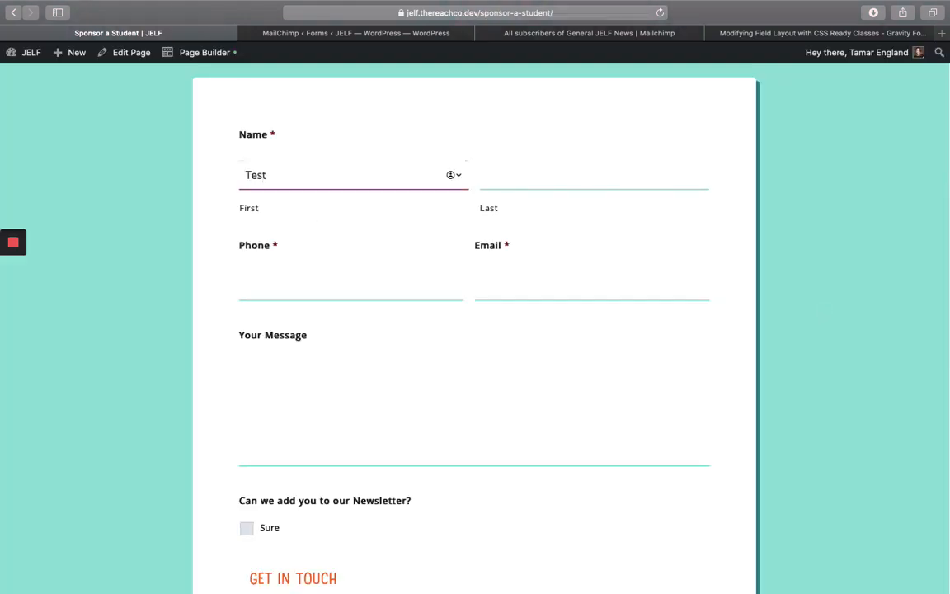
pyautogui.press('Tab')
pyautogui.write('Entry')
pyautogui.press('Tab')
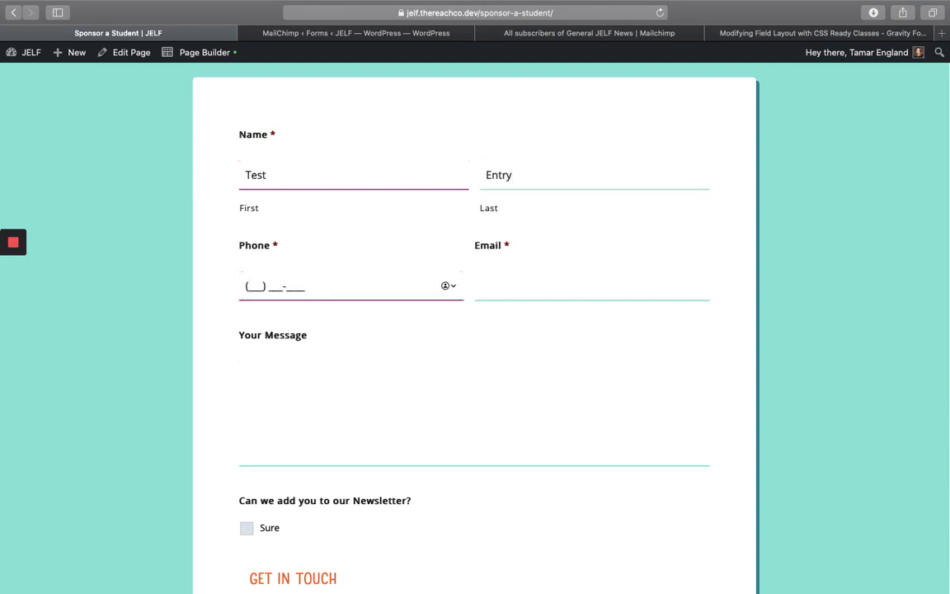
pyautogui.write('888888')
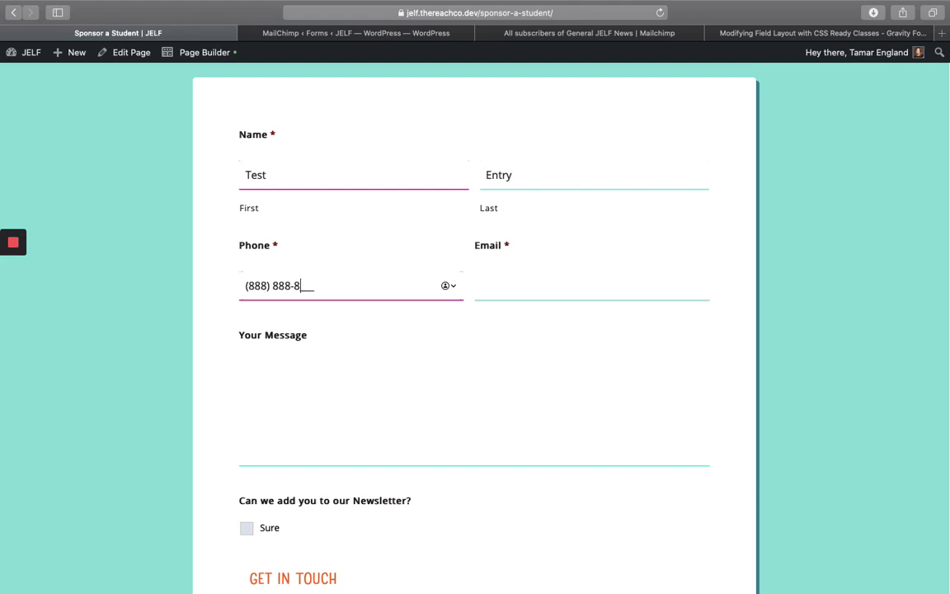
pyautogui.press('BackSpace')
pyautogui.press('BackSpace')
pyautogui.press('BackSpace')
pyautogui.write('67')
pyautogui.press('Tab')
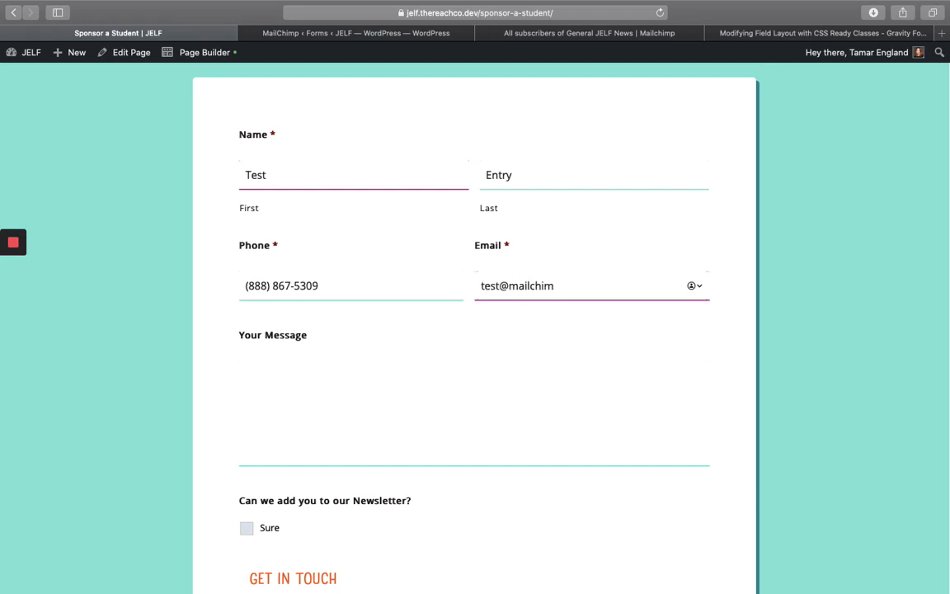
pyautogui.press('BackSpace')
pyautogui.press('BackSpace')
pyautogui.press('BackSpace')
pyautogui.press('BackSpace')
pyautogui.press('BackSpace')
pyautogui.write('jelf.org')
pyautogui.scroll(-2, 339, 396)
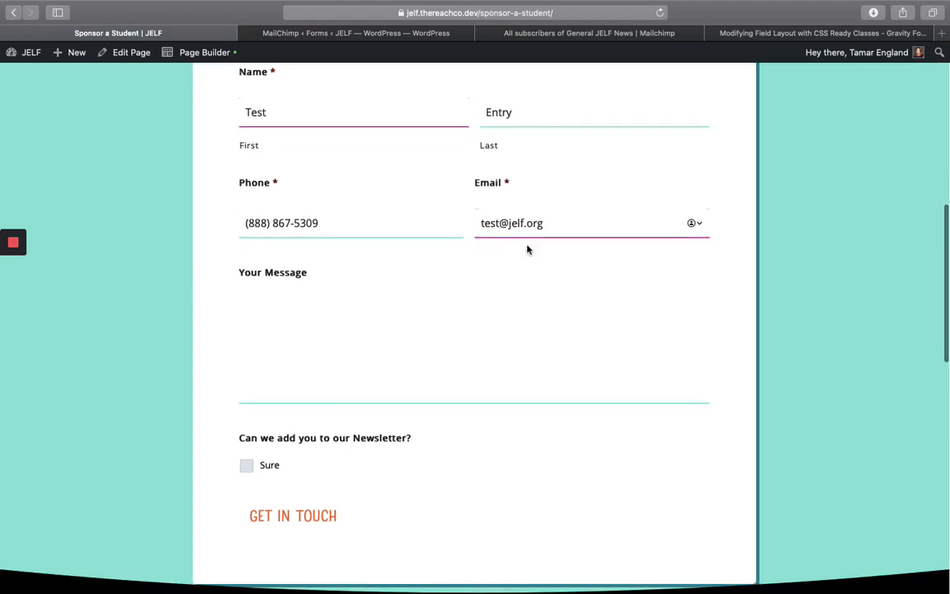
pyautogui.write('12')
# - Write the message 'Stuff and such goest ight here.' and tick Sure for the newsletter
pyautogui.click(369, 351)
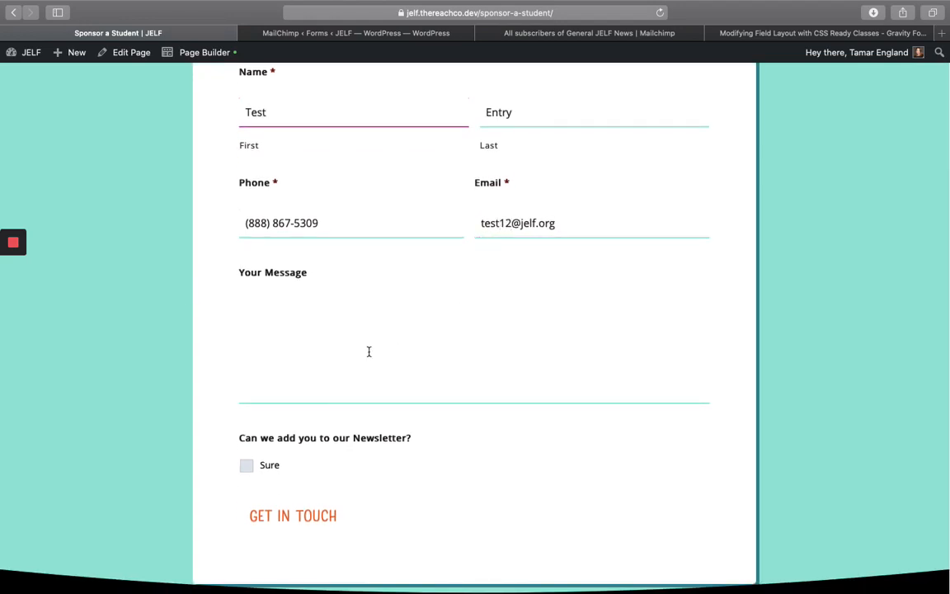
pyautogui.write('Stuff and such goest ')
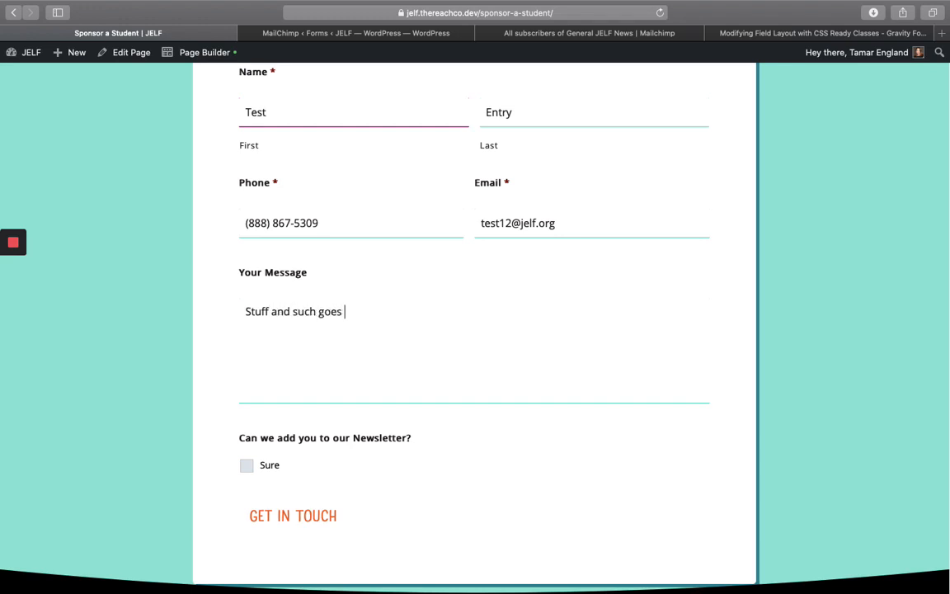
pyautogui.write('ight here.')
pyautogui.scroll(-1, 389, 391)
pyautogui.click(246, 413)
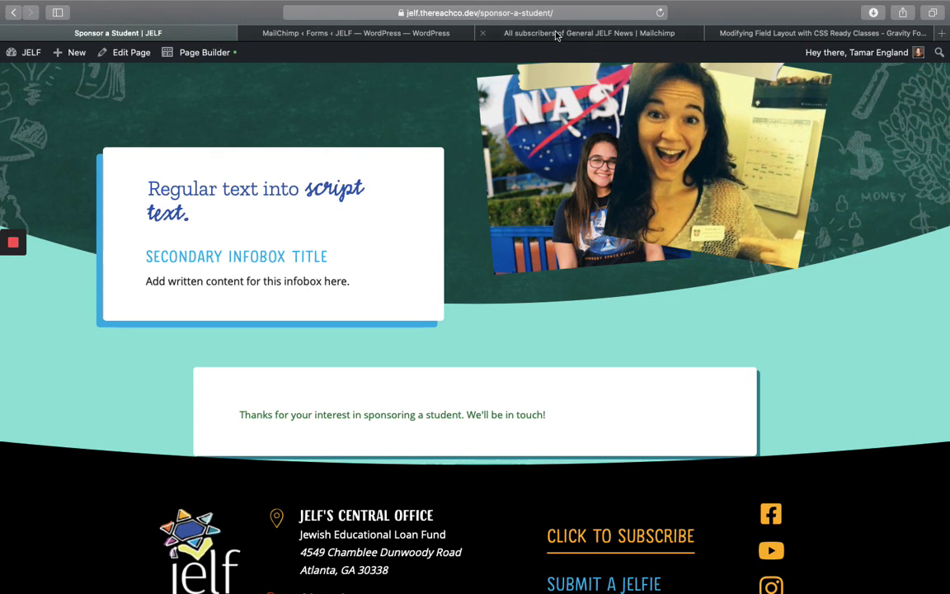
pyautogui.click(487, 33)
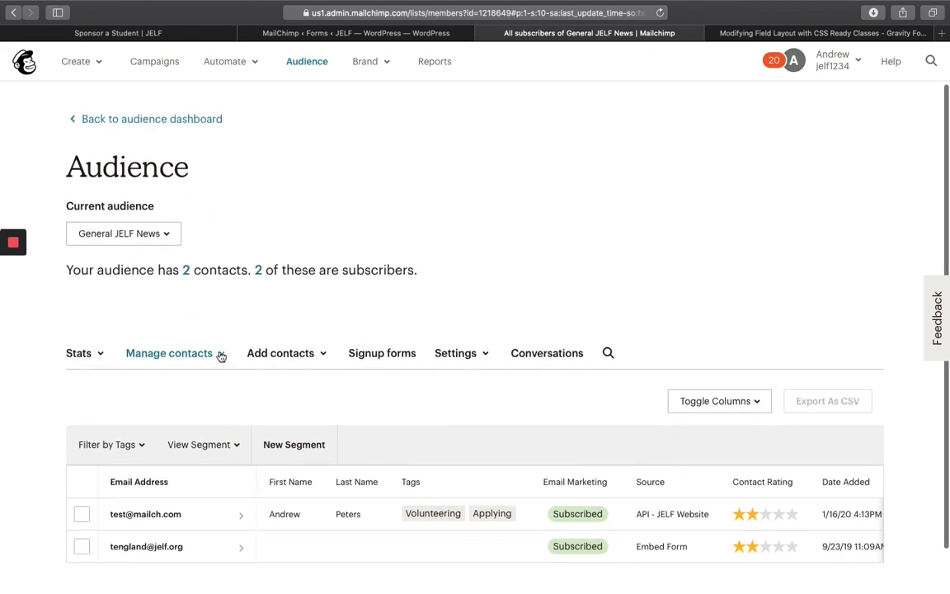
# - Reload the Mailchimp audience to spot the new test contact, then return to the Gravity Forms feed settings
pyautogui.click(661, 13)
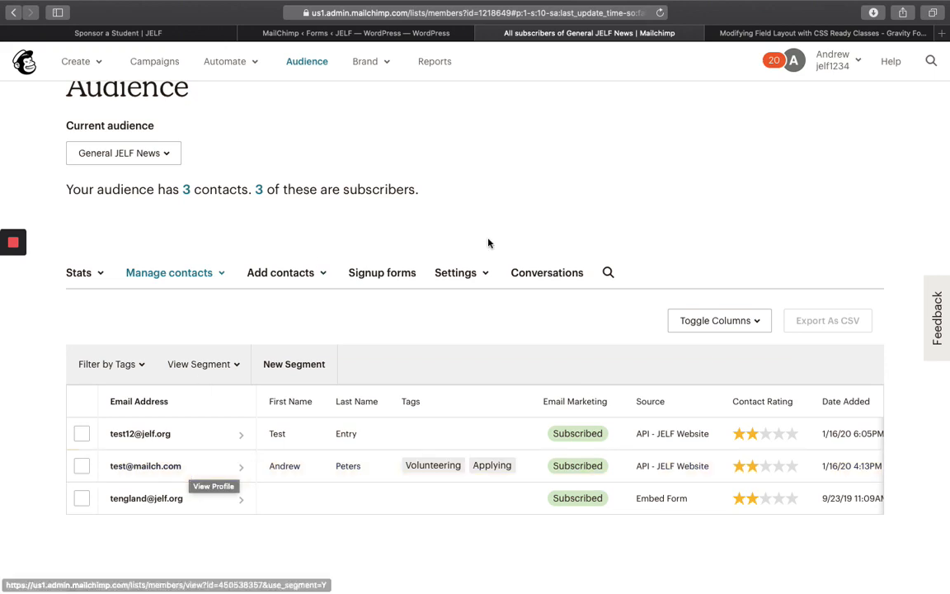
pyautogui.click(286, 33)
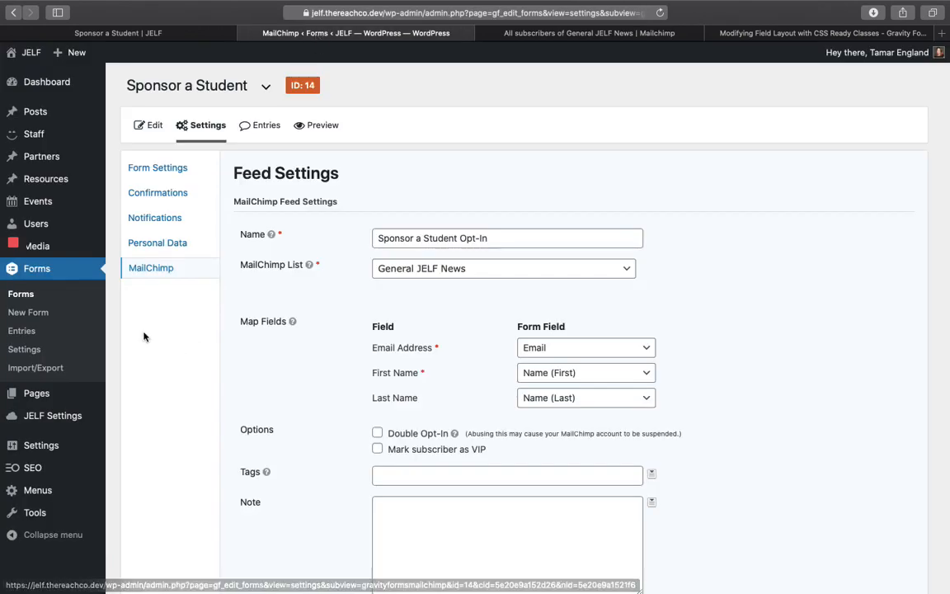
# - From the Forms list, open Get a Reminder About When Our Next Application Period Opens in the editor
pyautogui.click(25, 295)
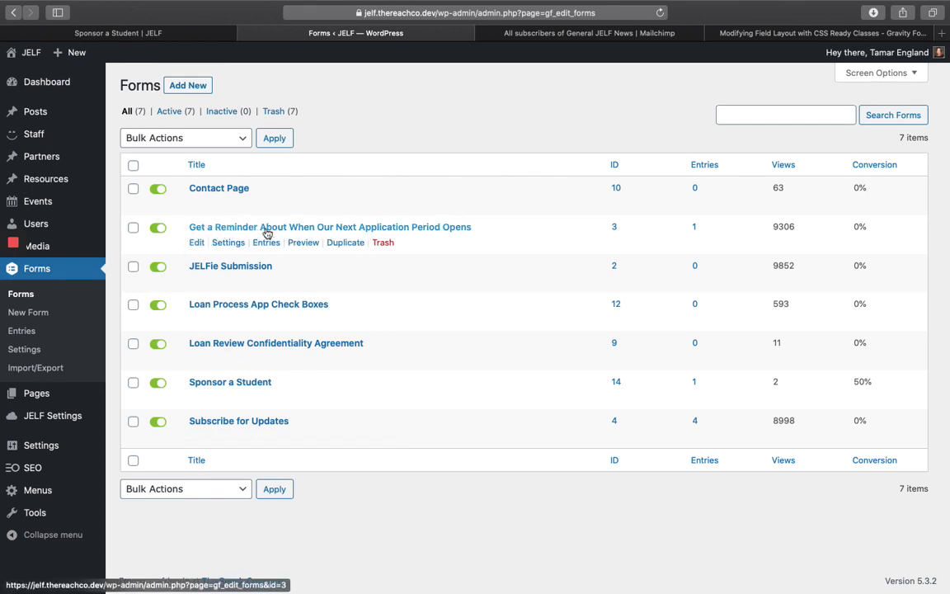
pyautogui.click(198, 245)
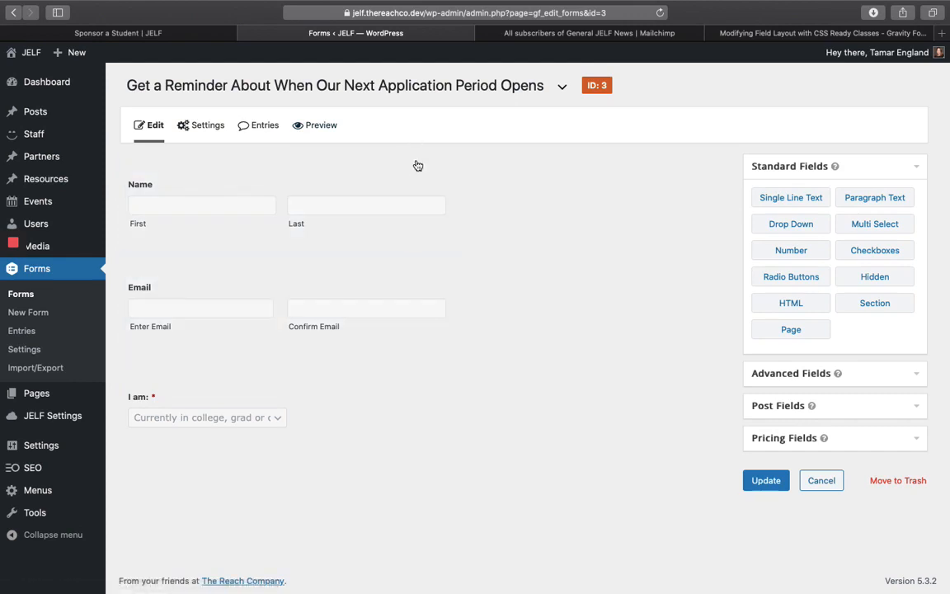
# - Make the Name and Email fields required
pyautogui.click(412, 163)
pyautogui.scroll(-3, 165, 371)
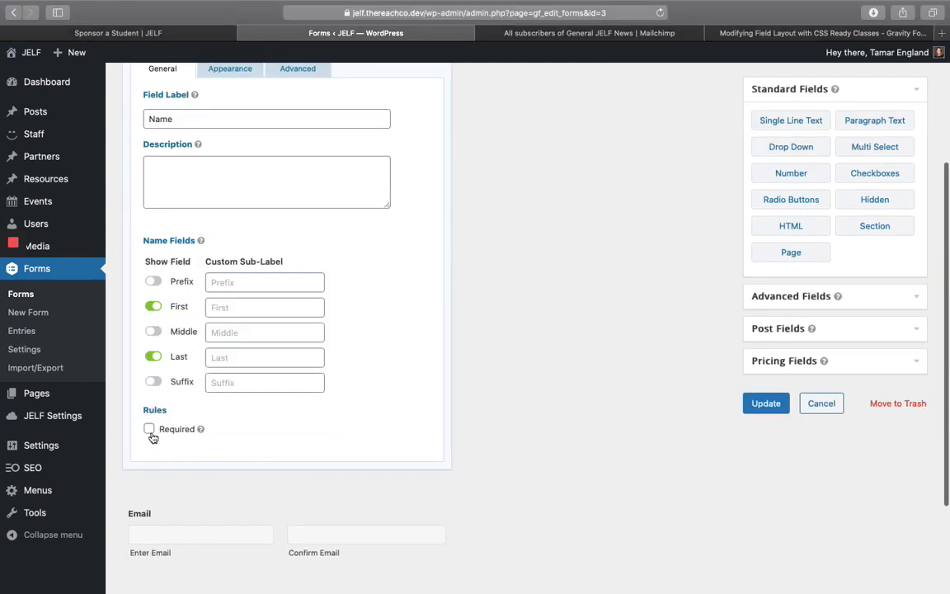
pyautogui.click(149, 428)
pyautogui.scroll(-3, 308, 486)
pyautogui.click(416, 379)
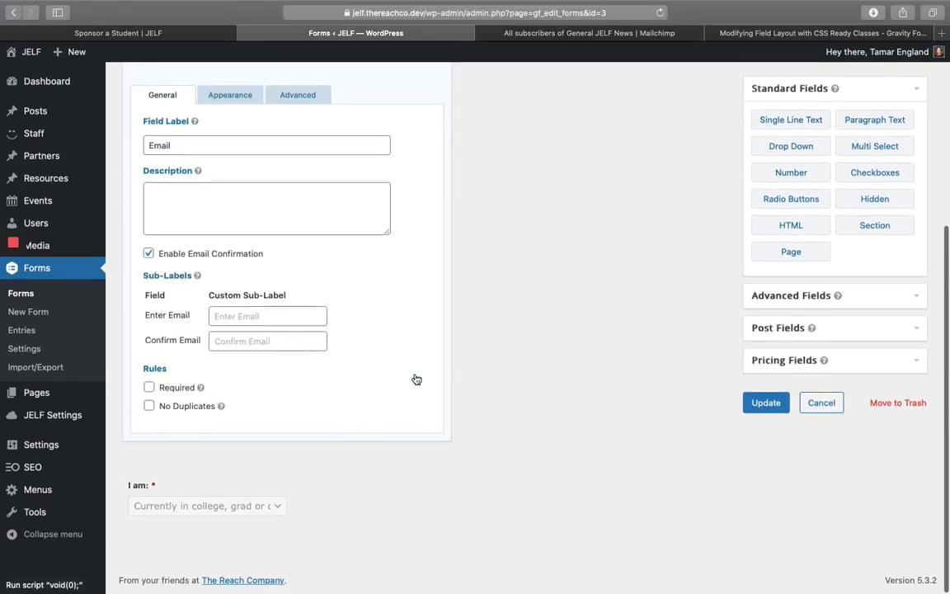
pyautogui.click(149, 385)
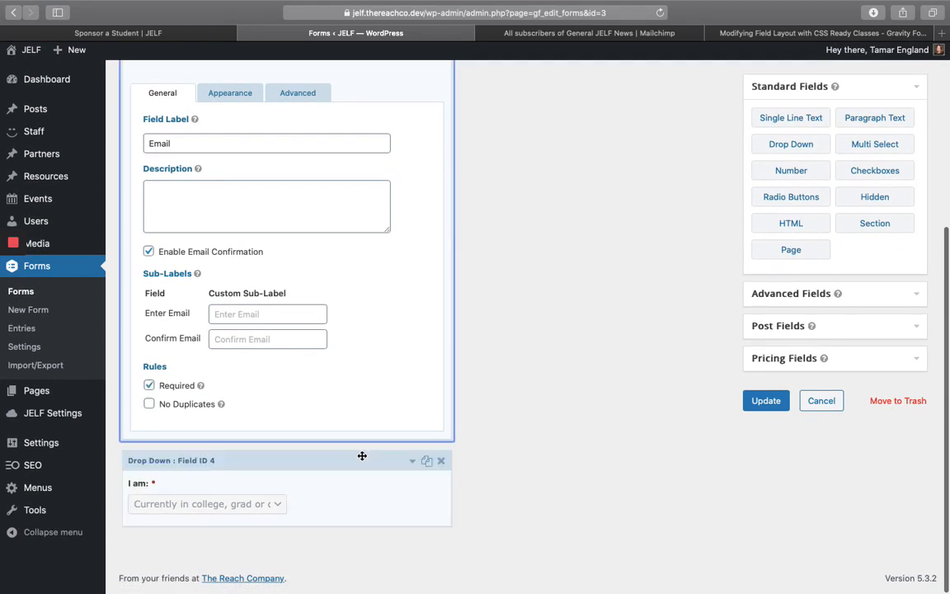
# - Shorten the third I am choice's value to Relative and update the form
pyautogui.click(416, 467)
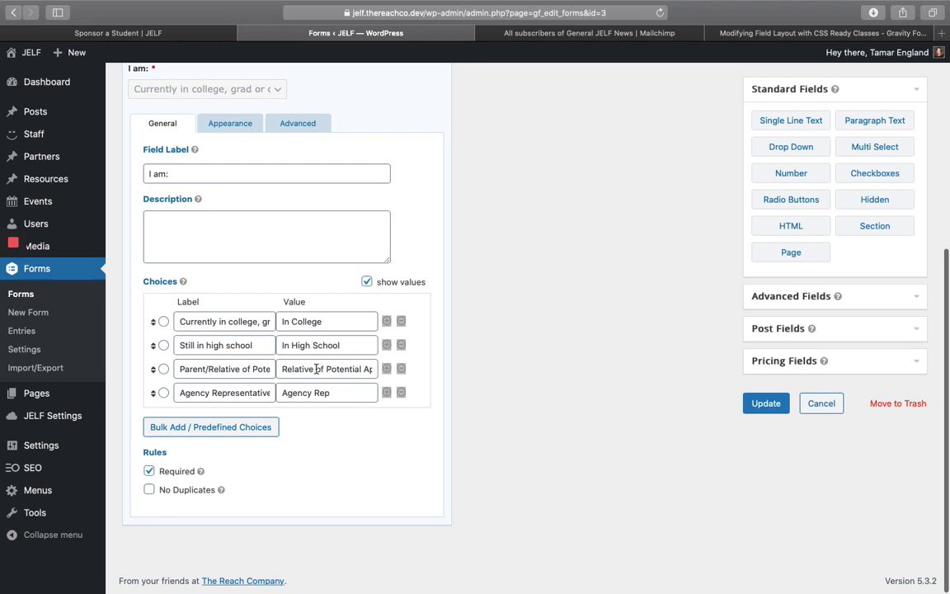
pyautogui.moveTo(316, 368); pyautogui.dragTo(401, 365)
pyautogui.press('BackSpace')
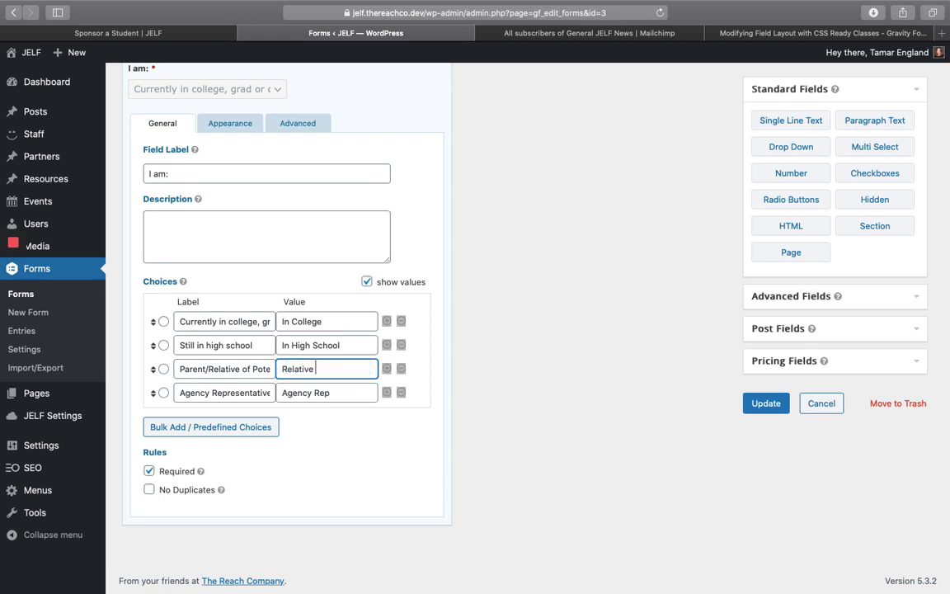
pyautogui.click(476, 406)
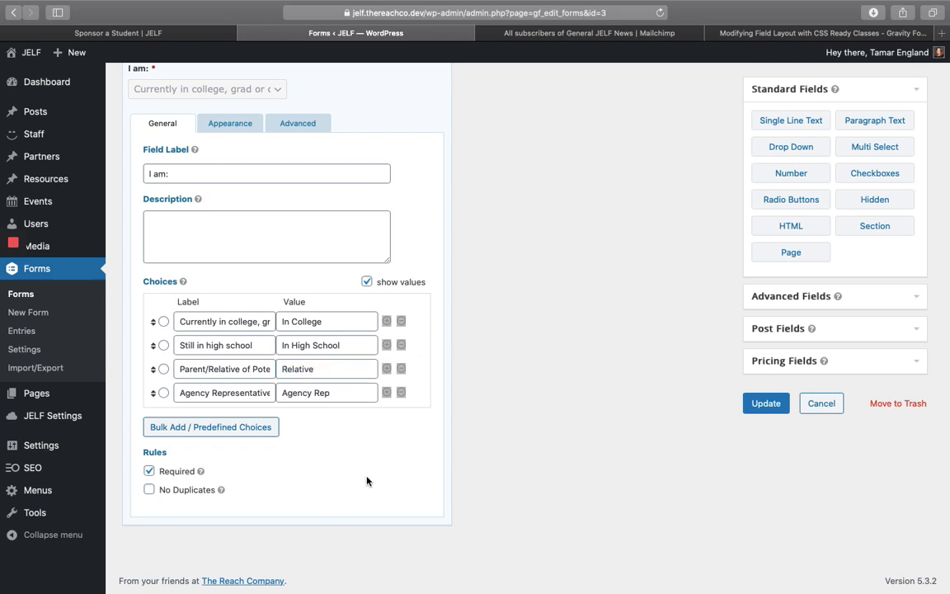
pyautogui.click(764, 406)
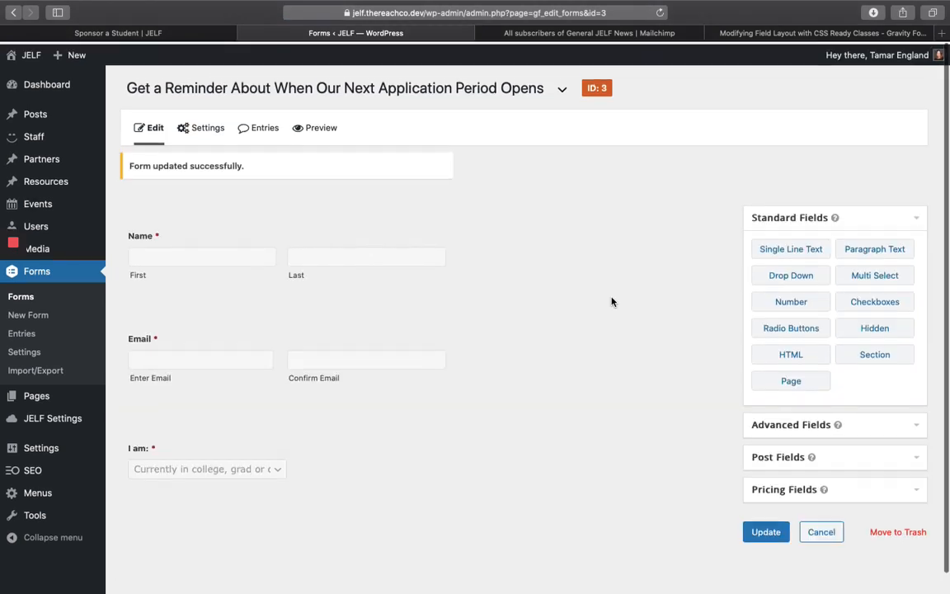
pyautogui.moveTo(200, 127)
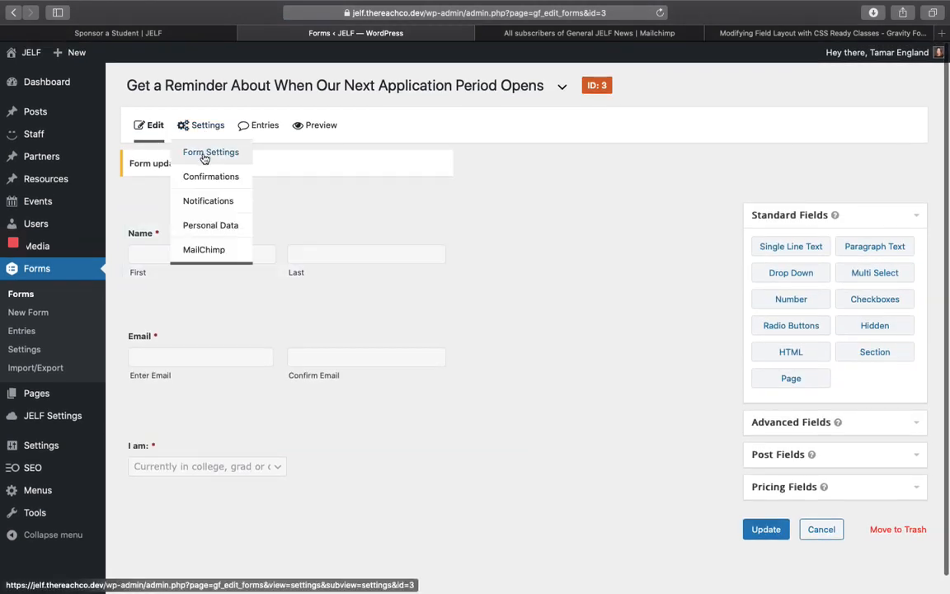
# - Add a new Mailchimp feed for the reminder form named 'Current Loan…' and search the audience list for 'cu'
pyautogui.click(214, 249)
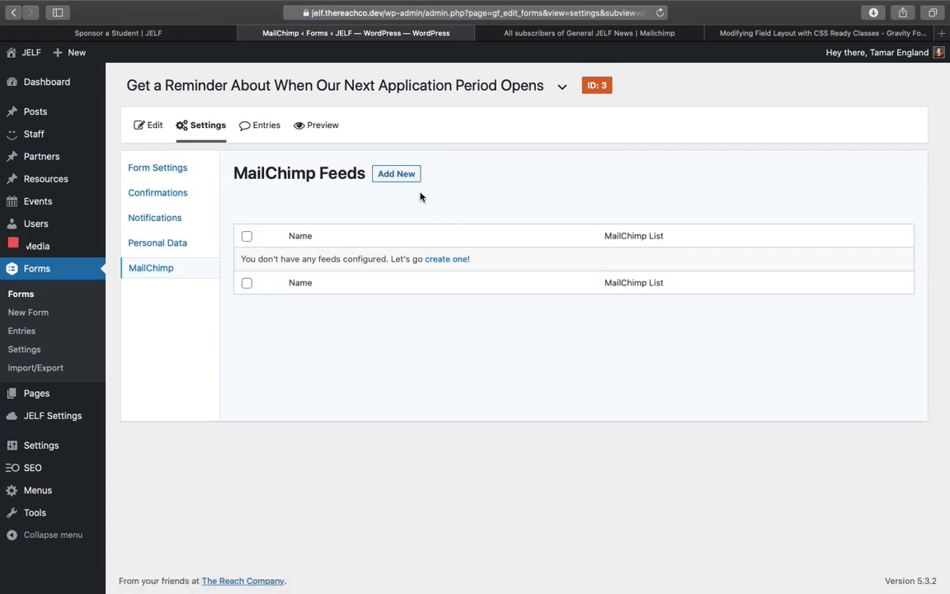
pyautogui.click(396, 174)
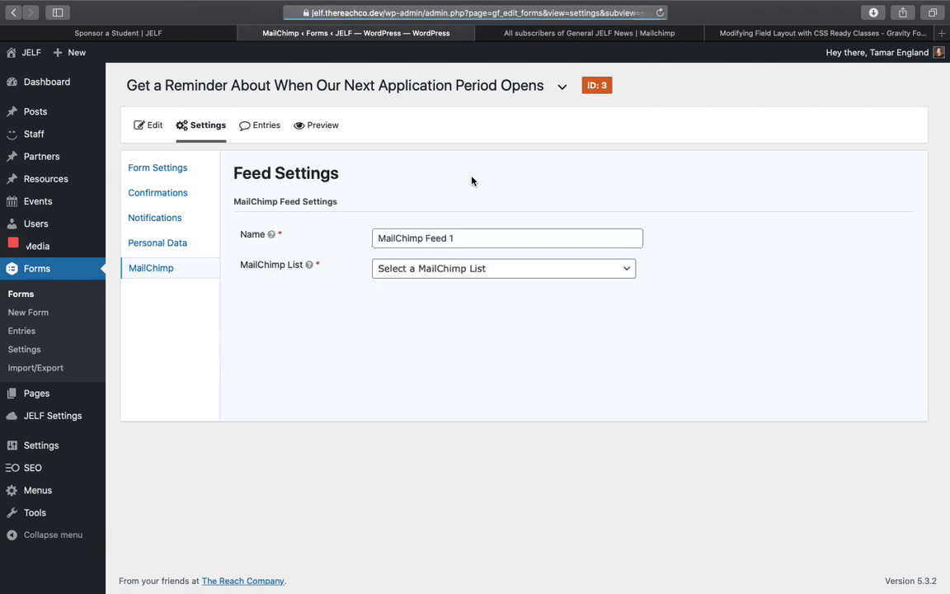
pyautogui.click(512, 236)
pyautogui.tripleClick(512, 236)
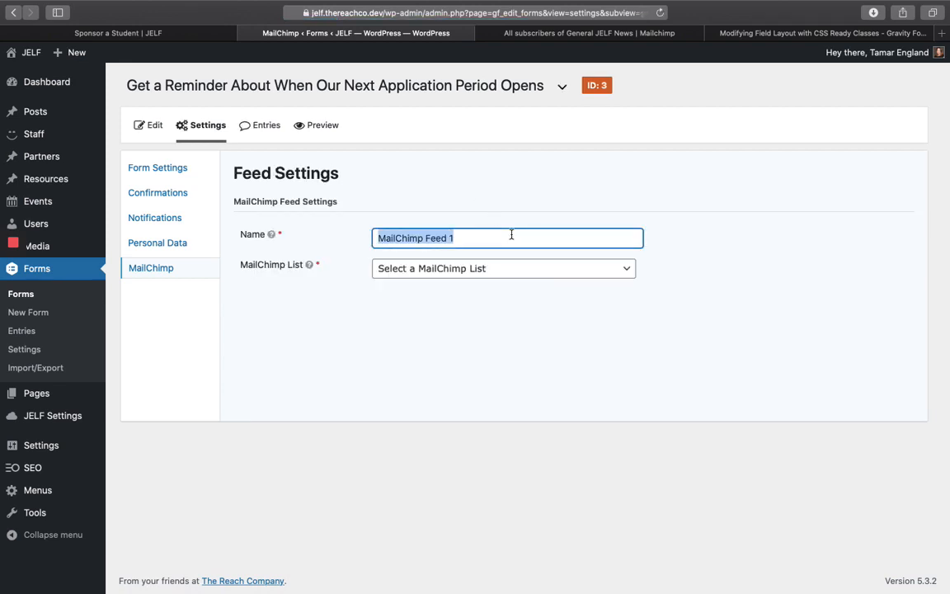
pyautogui.write('C')
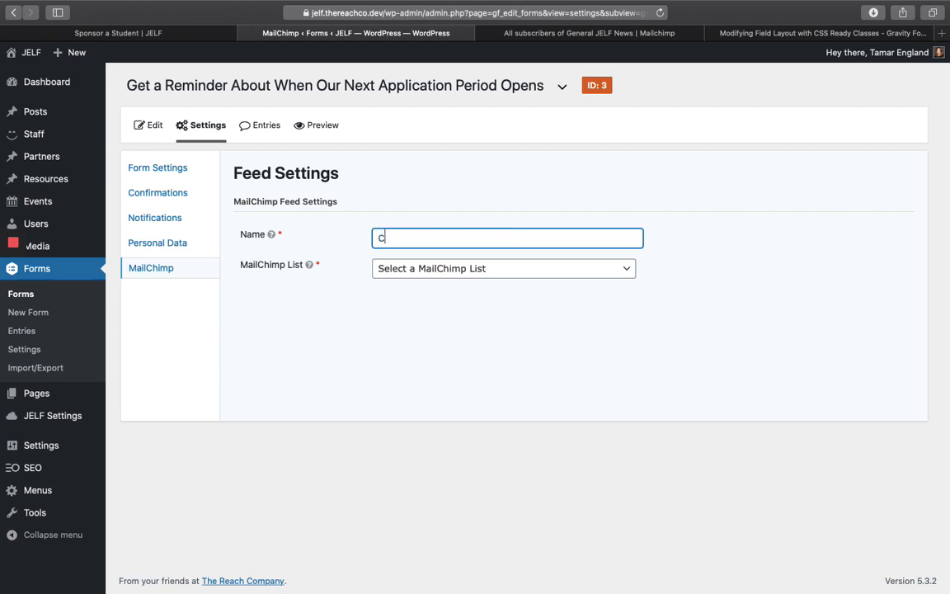
pyautogui.write('urrent Loan Interest Feed')
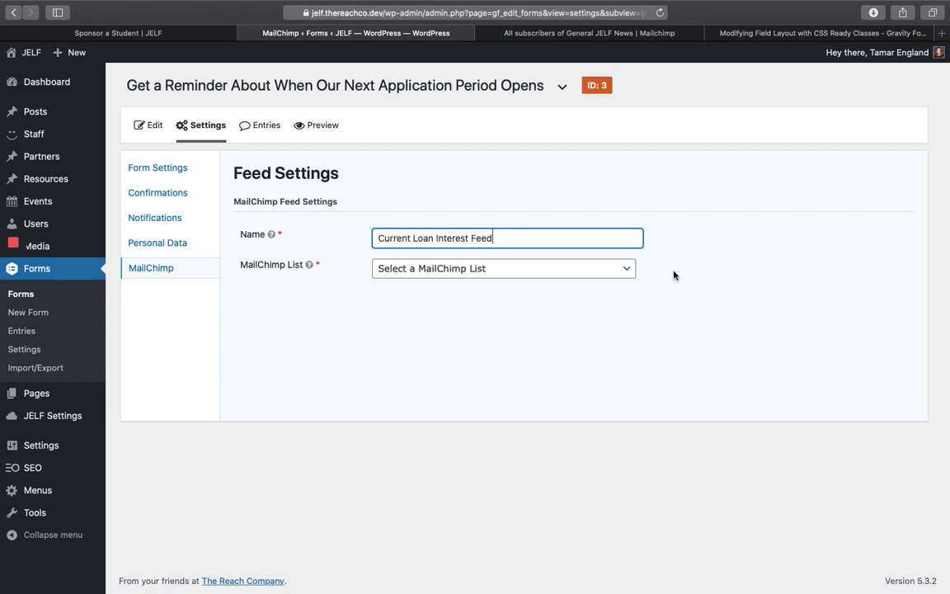
pyautogui.click(621, 269)
pyautogui.write('cu')
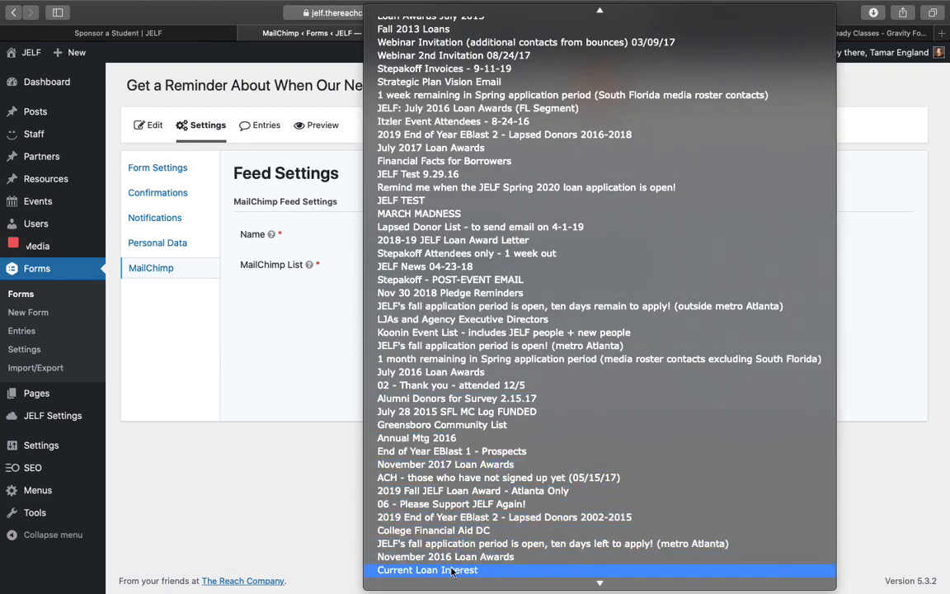
# - Choose the Current Loan Interest audience and map Email Address to the form's Email field
pyautogui.click(415, 570)
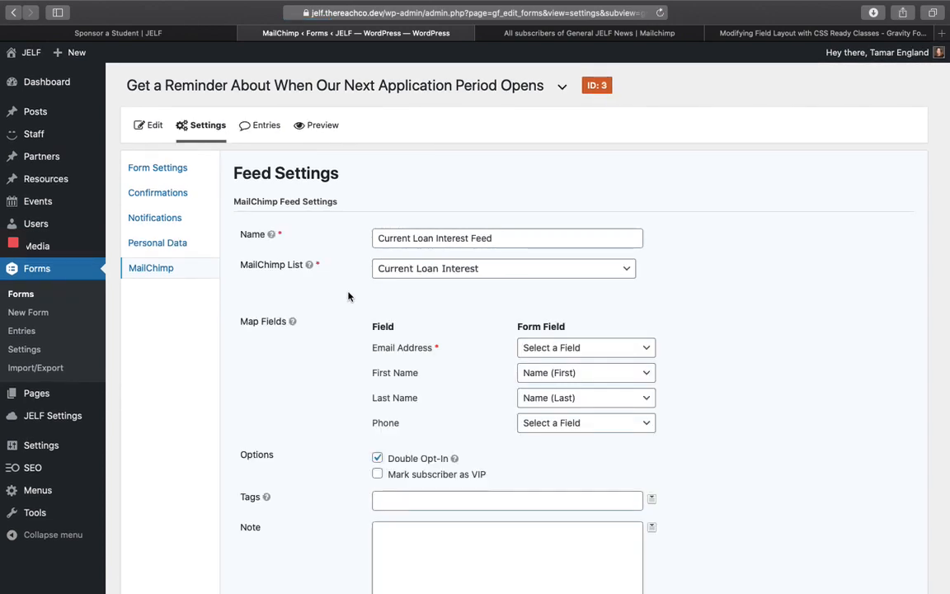
pyautogui.scroll(-2, 348, 297)
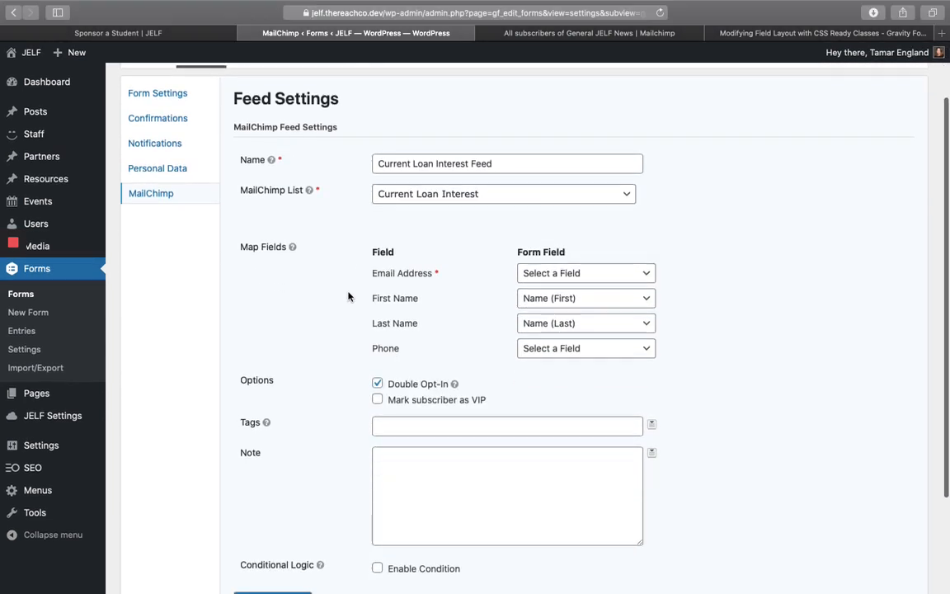
pyautogui.click(627, 278)
pyautogui.click(594, 289)
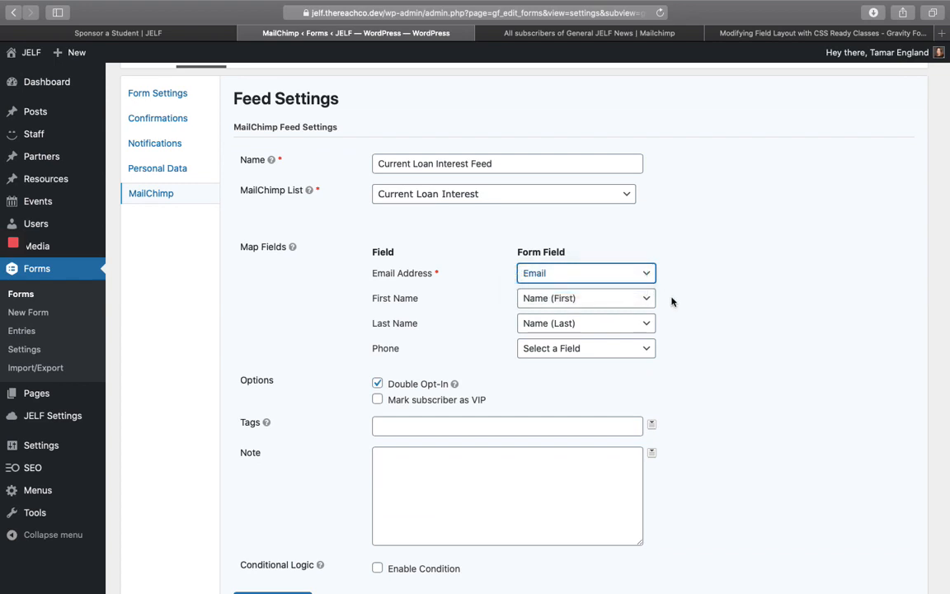
pyautogui.scroll(-1, 657, 333)
pyautogui.scroll(-1, 657, 333)
pyautogui.click(636, 312)
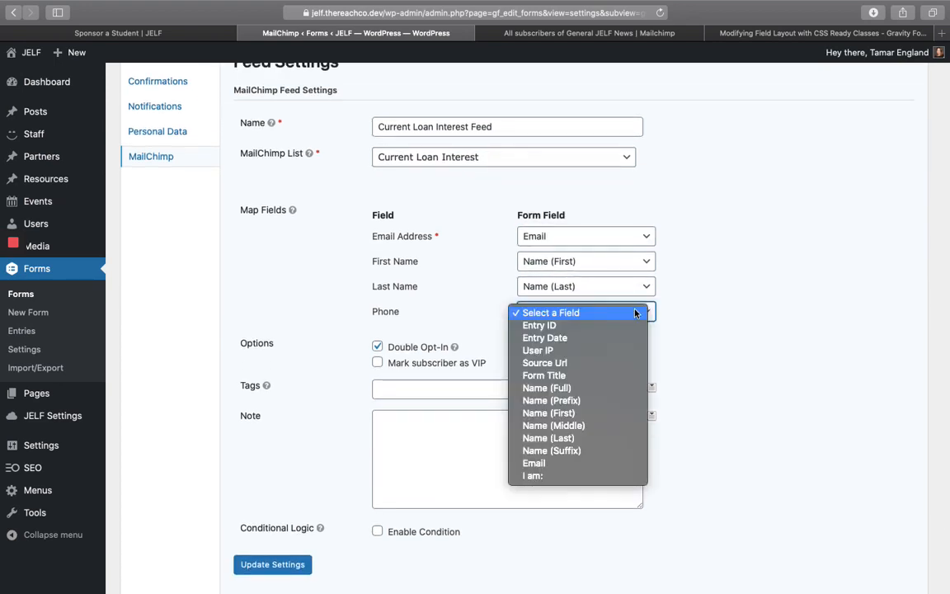
pyautogui.click(694, 335)
pyautogui.scroll(1, 660, 339)
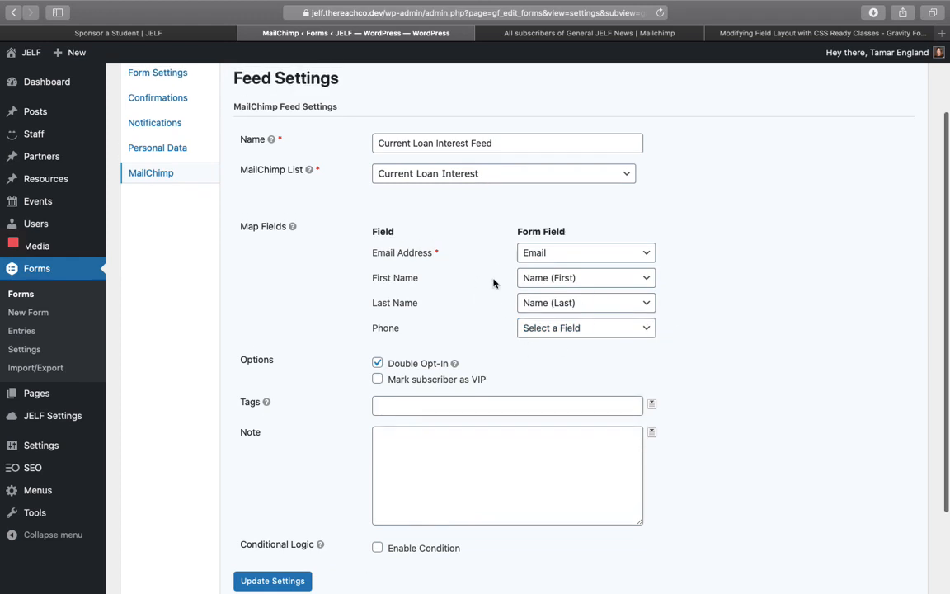
pyautogui.scroll(-3, 464, 346)
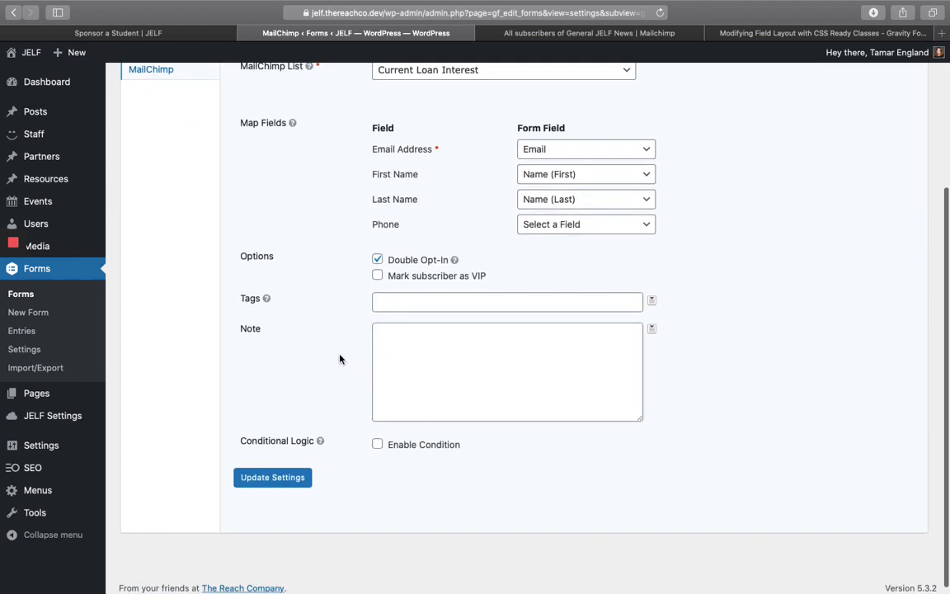
# - Add the I am answer as a subscriber tag and save the feed settings
pyautogui.click(401, 295)
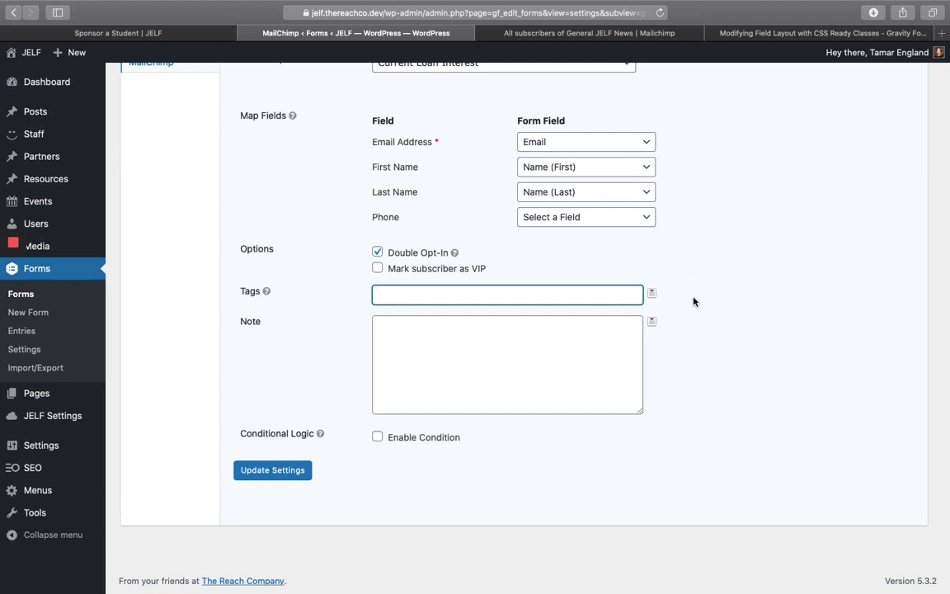
pyautogui.click(651, 294)
pyautogui.scroll(-3, 601, 387)
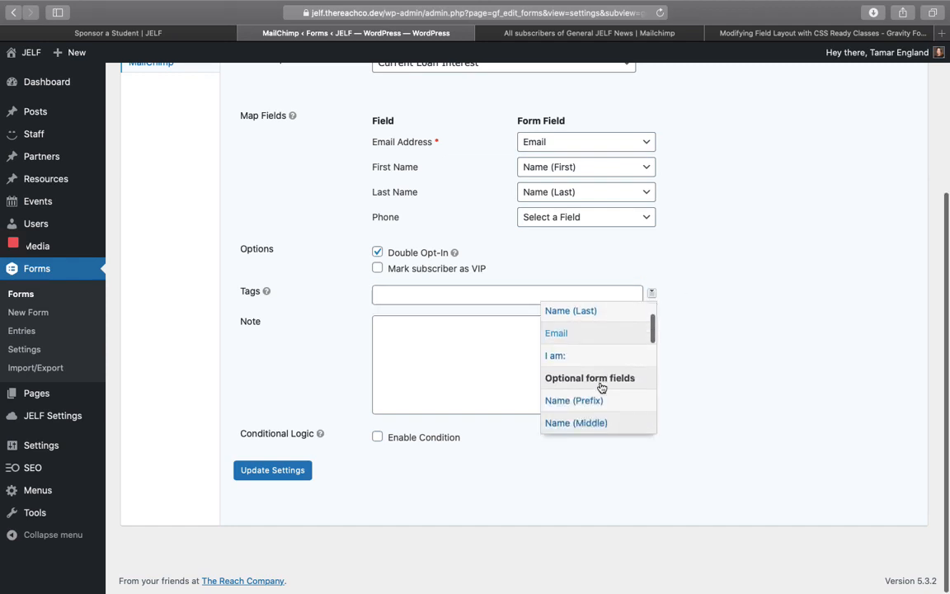
pyautogui.scroll(1, 571, 357)
pyautogui.scroll(-8, 579, 347)
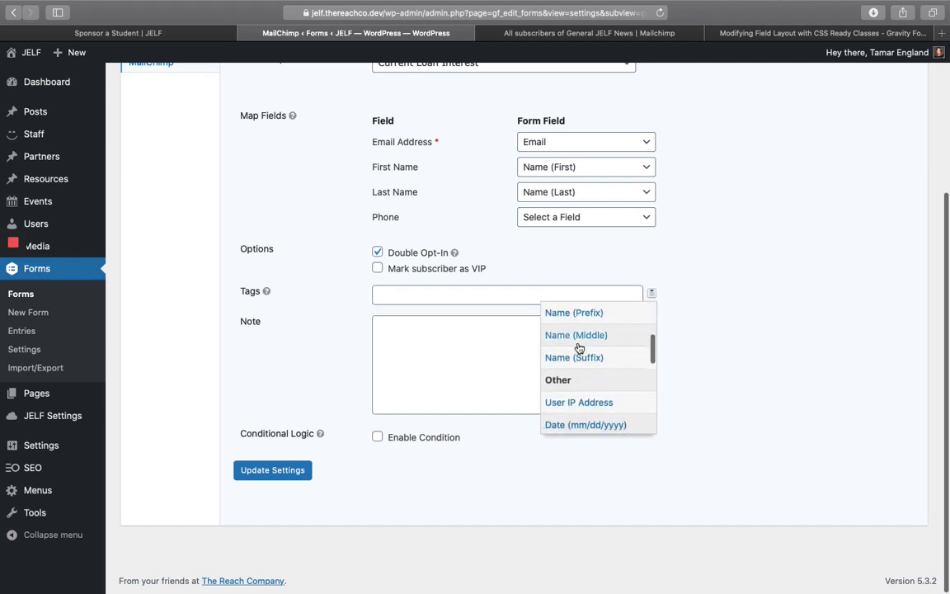
pyautogui.scroll(-2, 579, 348)
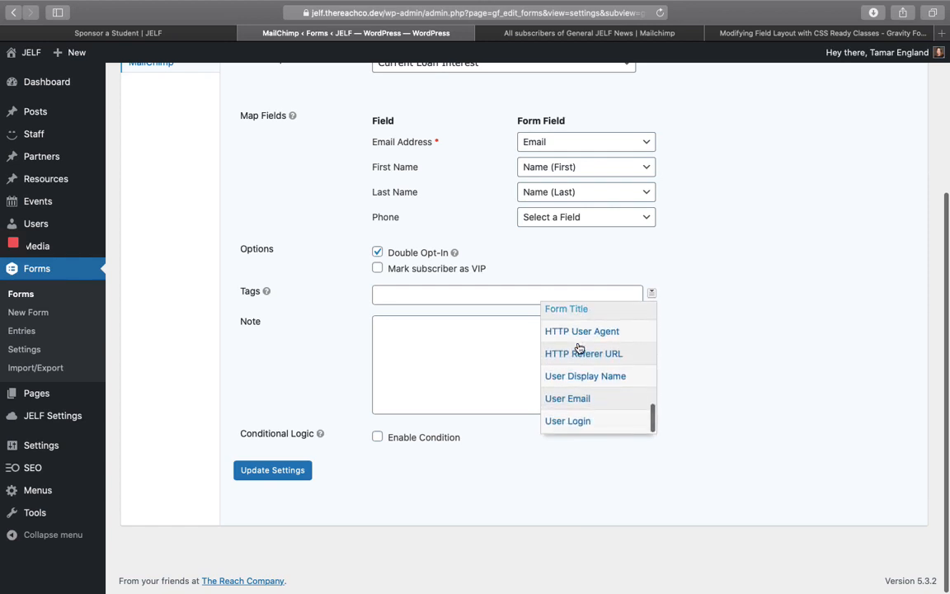
pyautogui.scroll(10, 579, 347)
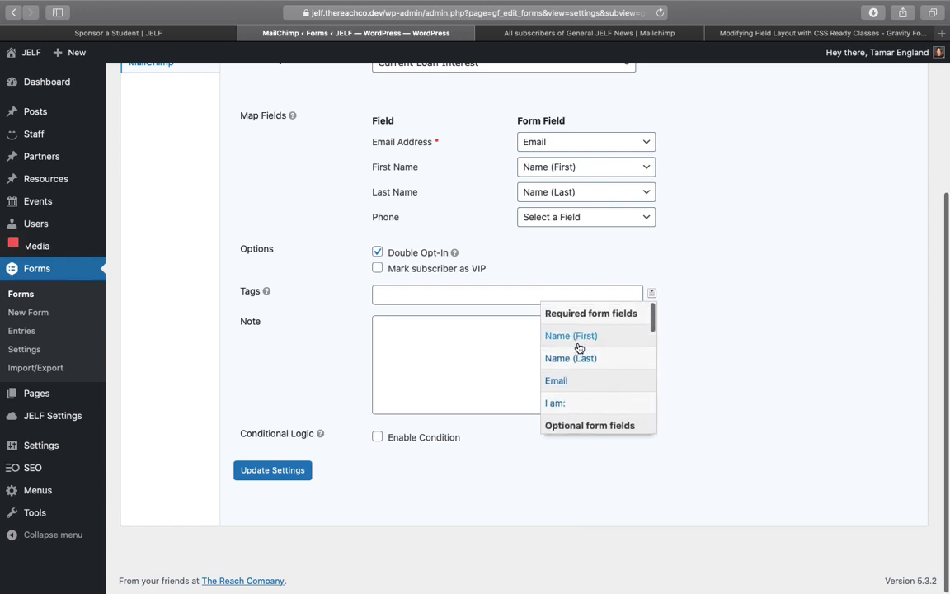
pyautogui.scroll(-2, 579, 347)
pyautogui.click(571, 363)
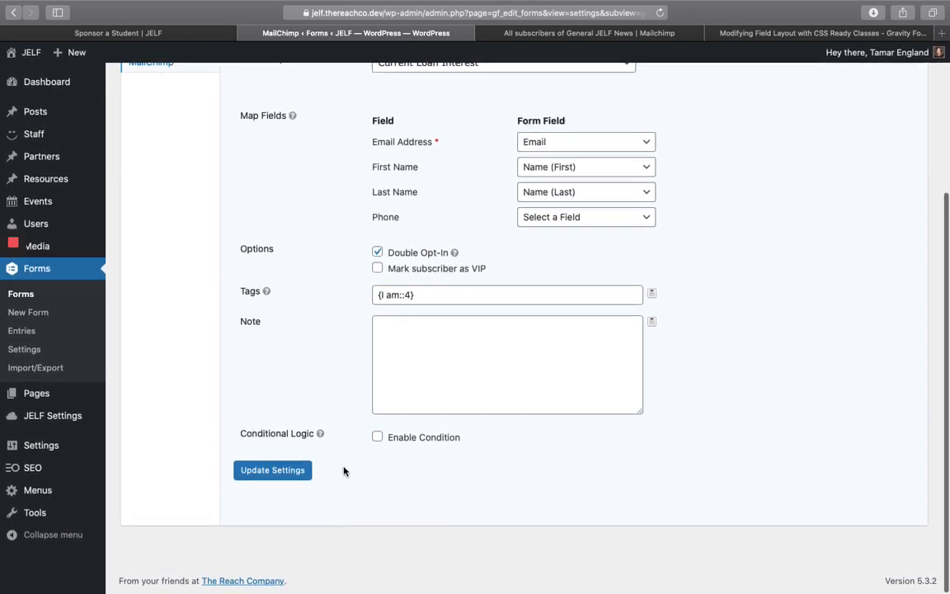
pyautogui.click(277, 472)
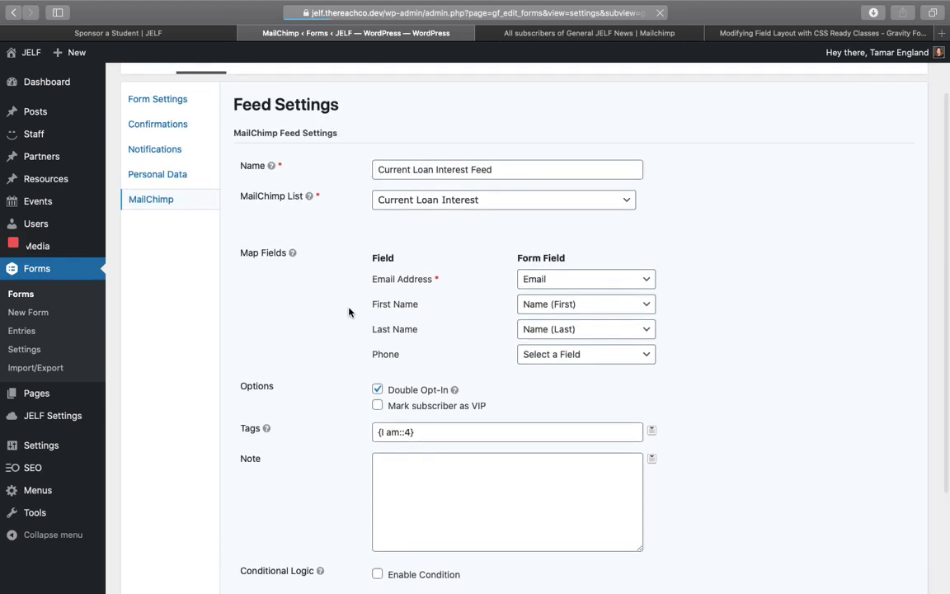
pyautogui.scroll(2, 355, 288)
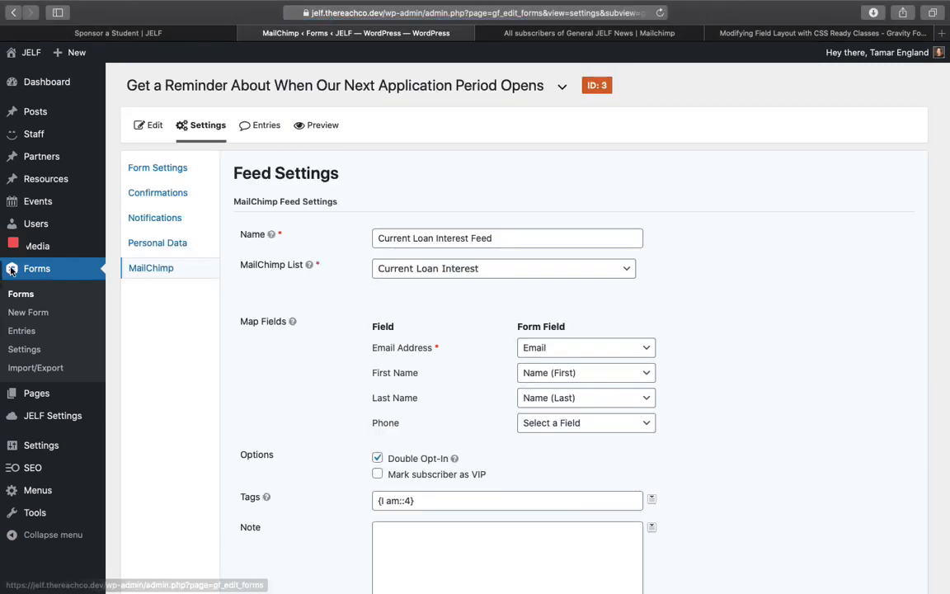
# - Go to the Loan Process page on the JELF site and open the reminder sign-up form
pyautogui.click(132, 33)
pyautogui.scroll(3, 560, 349)
pyautogui.scroll(-10, 560, 349)
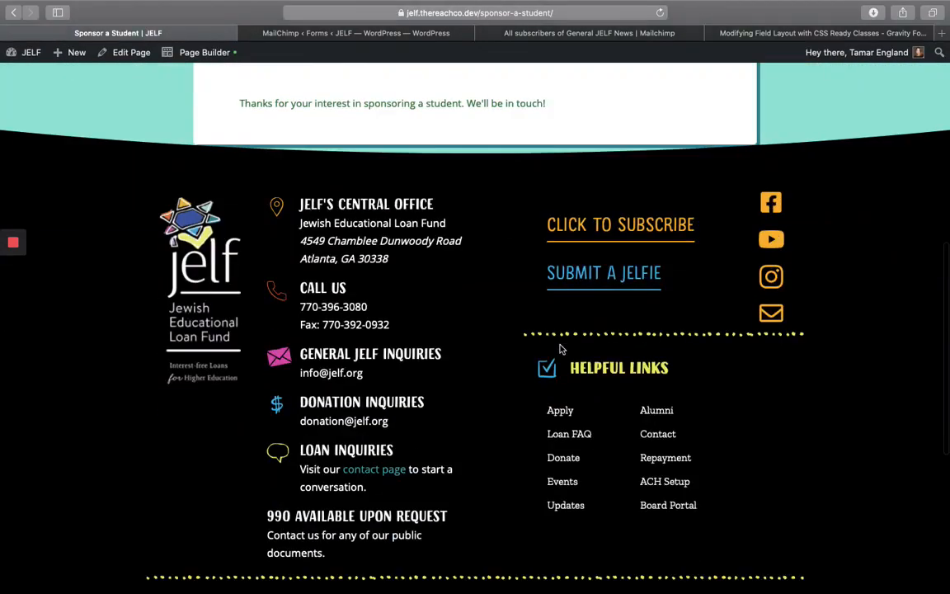
pyautogui.scroll(10, 560, 349)
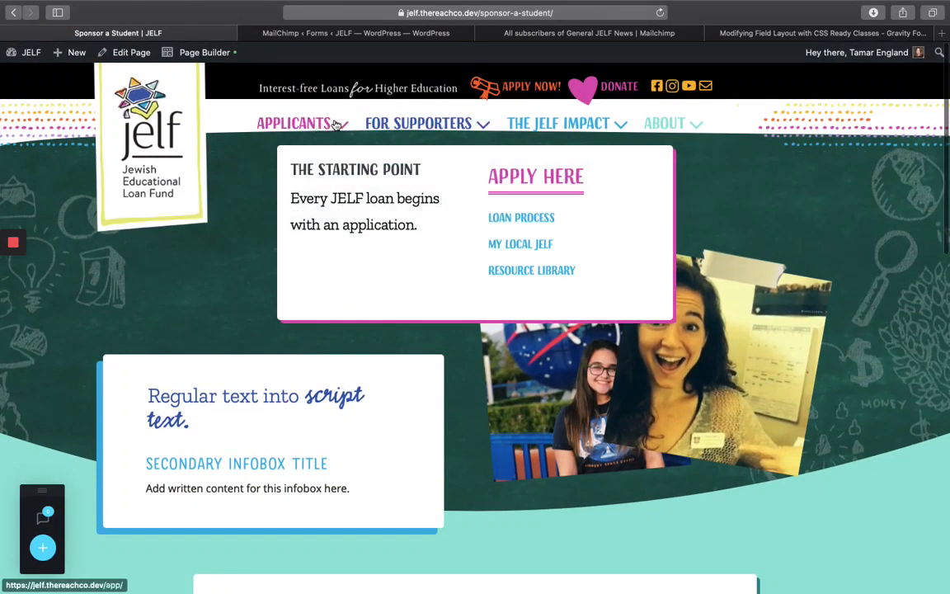
pyautogui.click(294, 122)
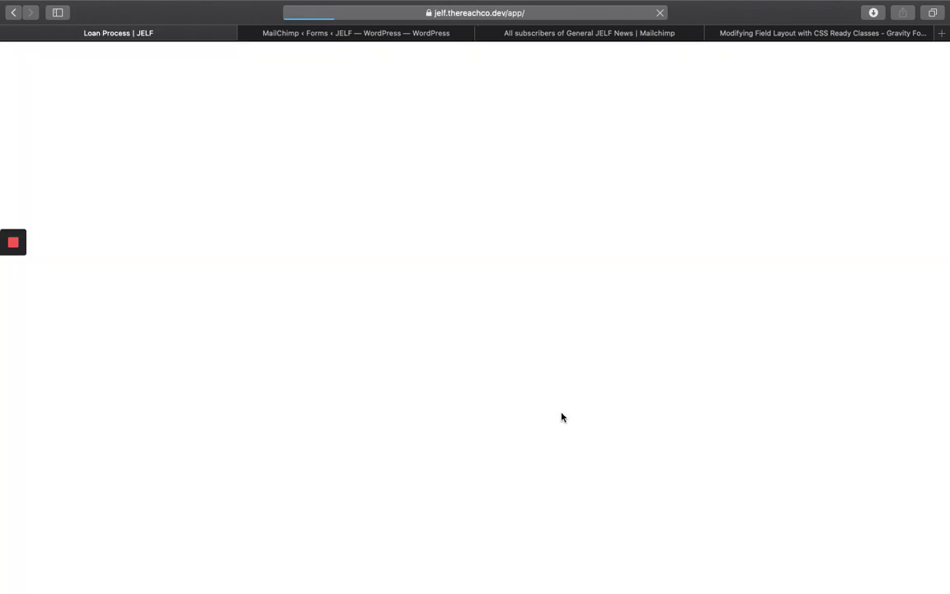
pyautogui.scroll(-2, 519, 409)
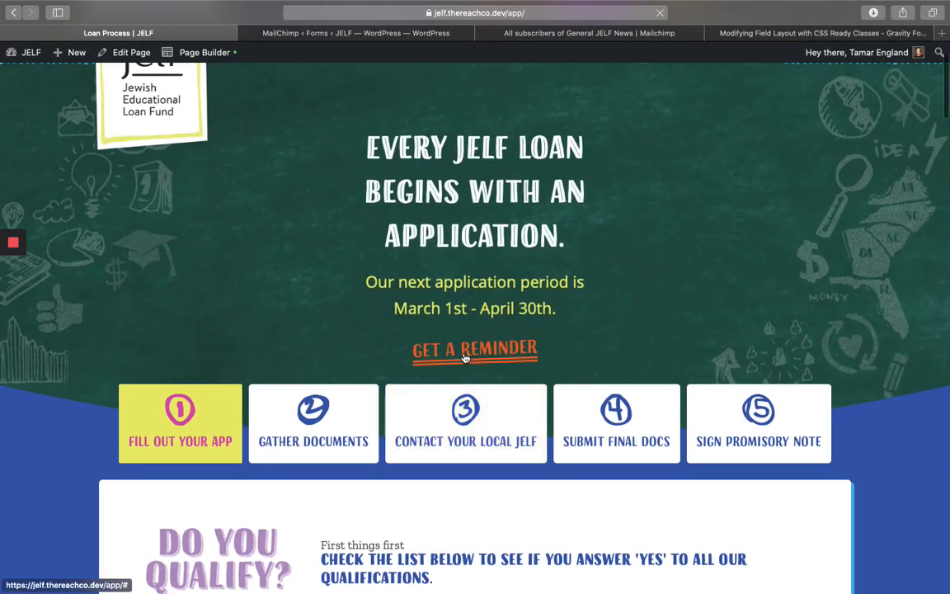
pyautogui.click(475, 349)
# - Fill in a test contact's first and last name and email, dismissing the session-expired alert
pyautogui.click(271, 233)
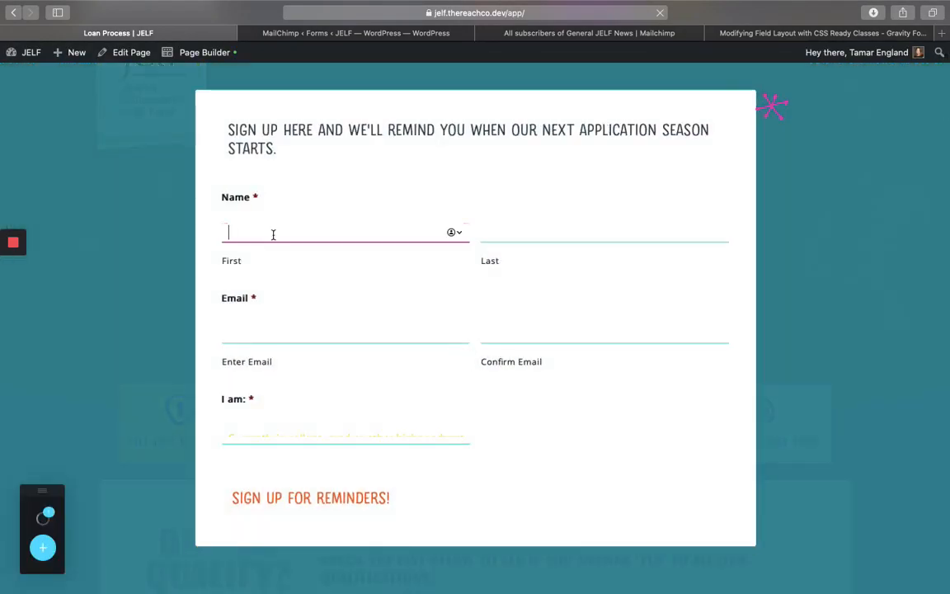
pyautogui.write('A')
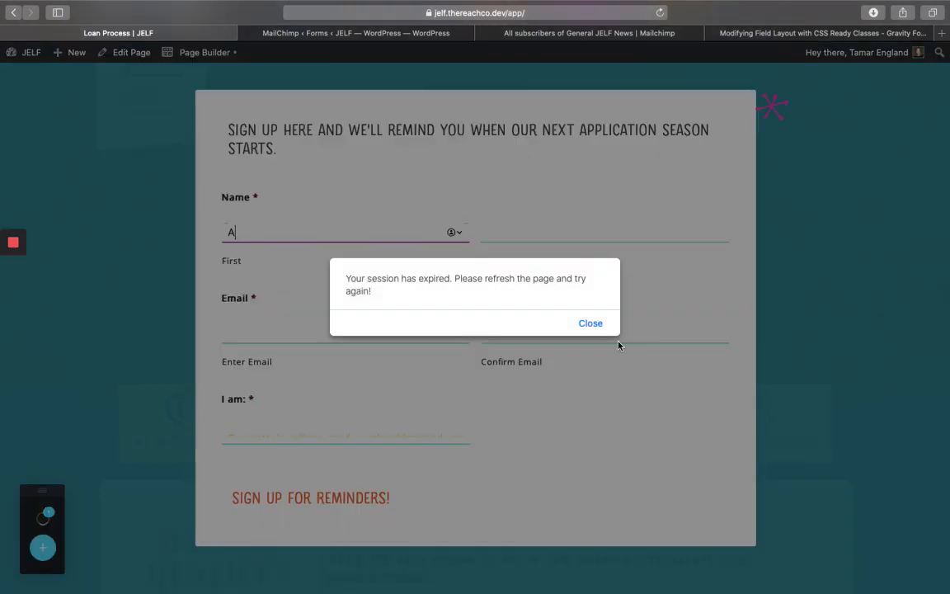
pyautogui.click(594, 323)
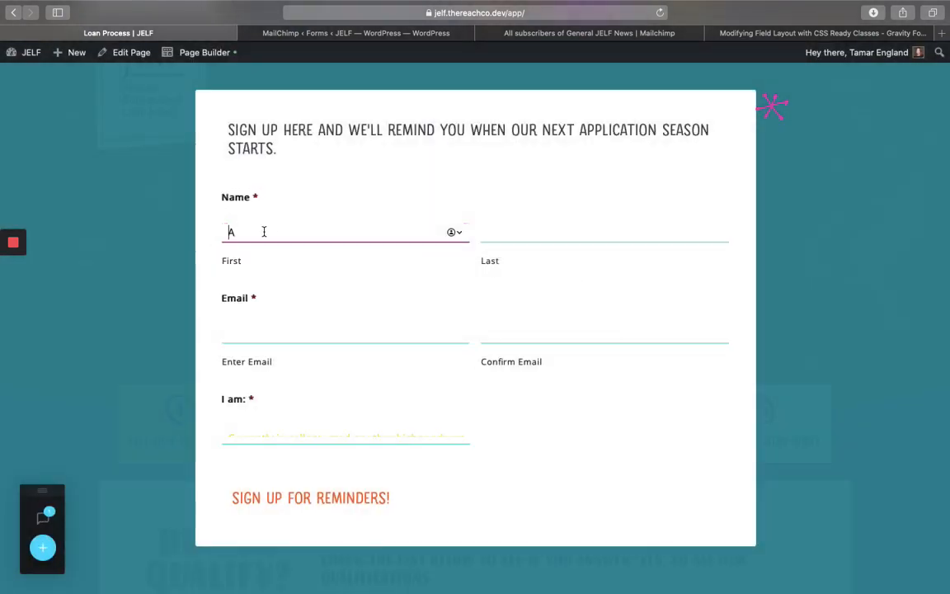
pyautogui.press('Tab')
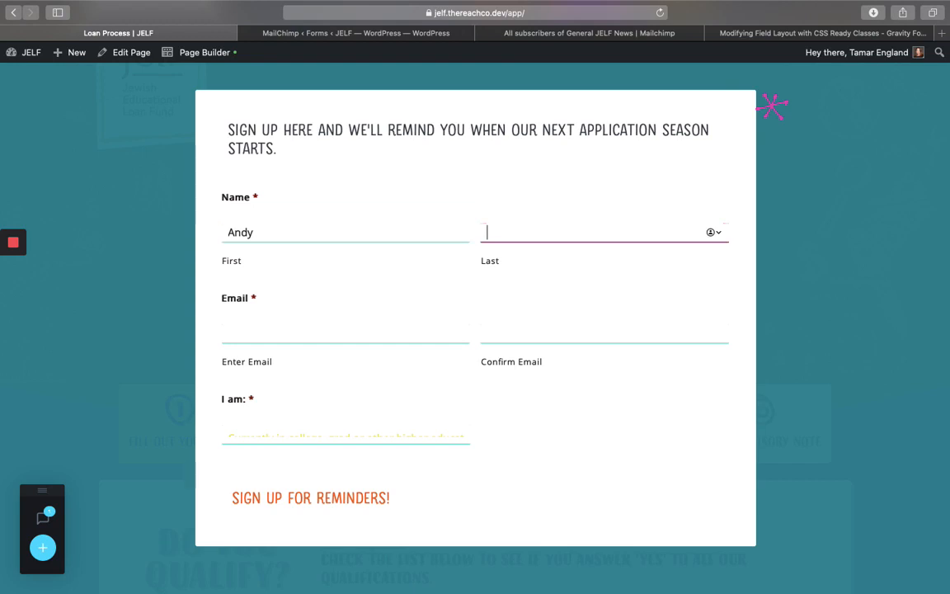
pyautogui.press('Tab')
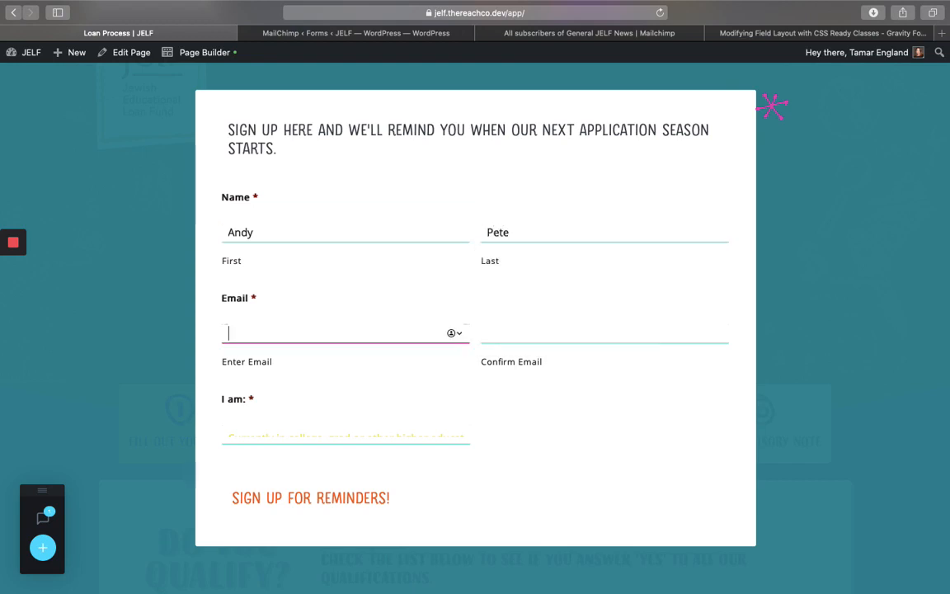
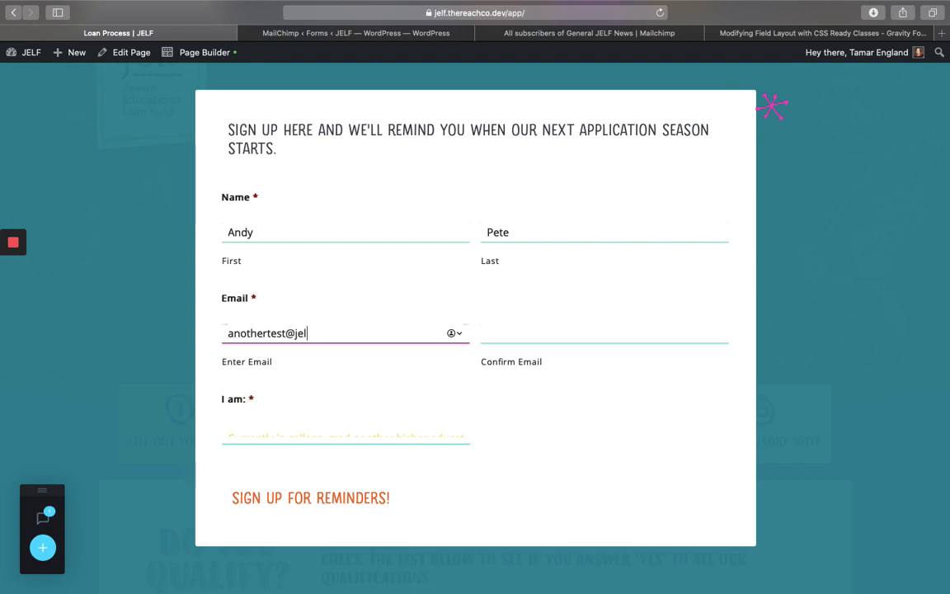
pyautogui.press('Tab')
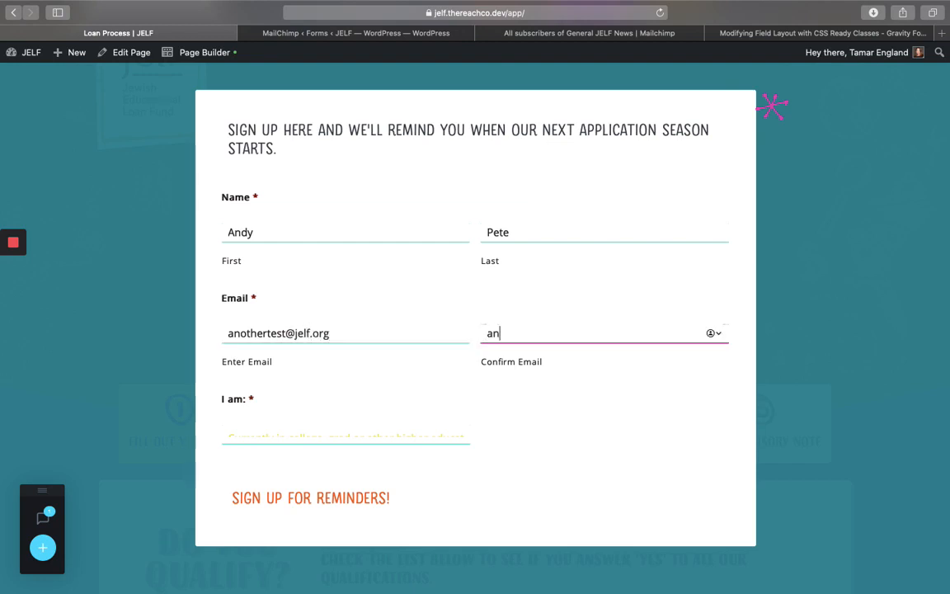
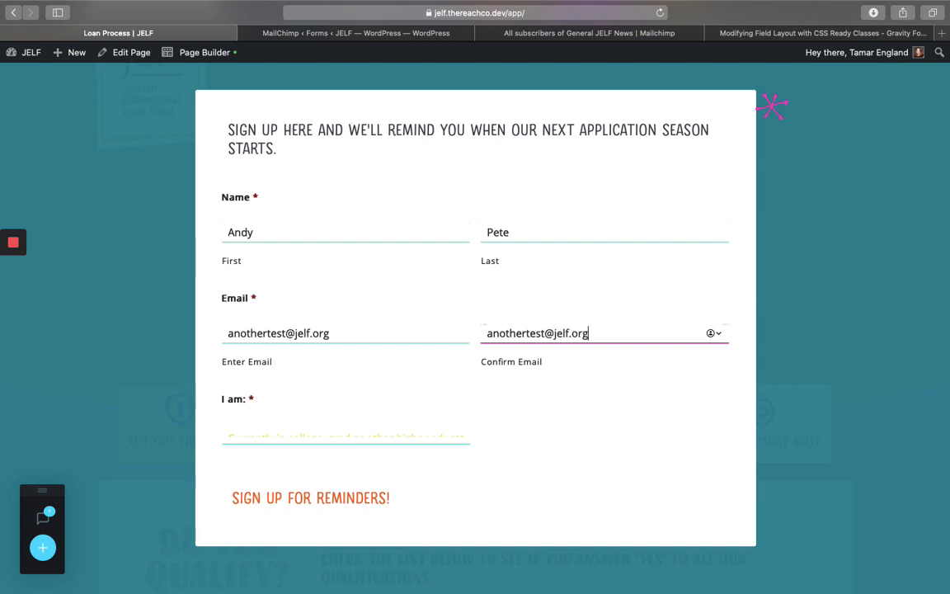
pyautogui.click(307, 33)
pyautogui.scroll(-4, 383, 322)
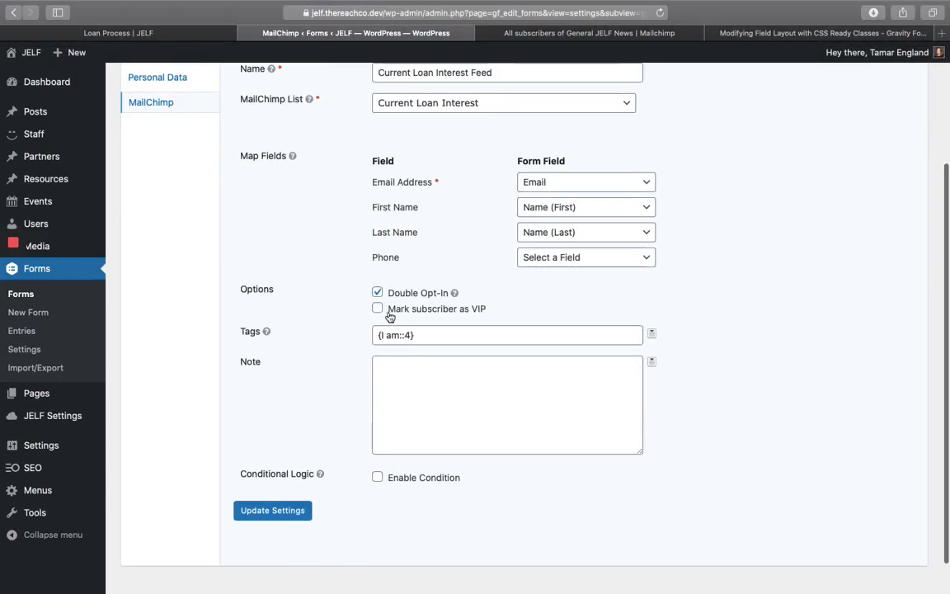
# - Turn off Double Opt-In on the Current Loan Interest Feed and save it
pyautogui.click(377, 293)
pyautogui.click(272, 511)
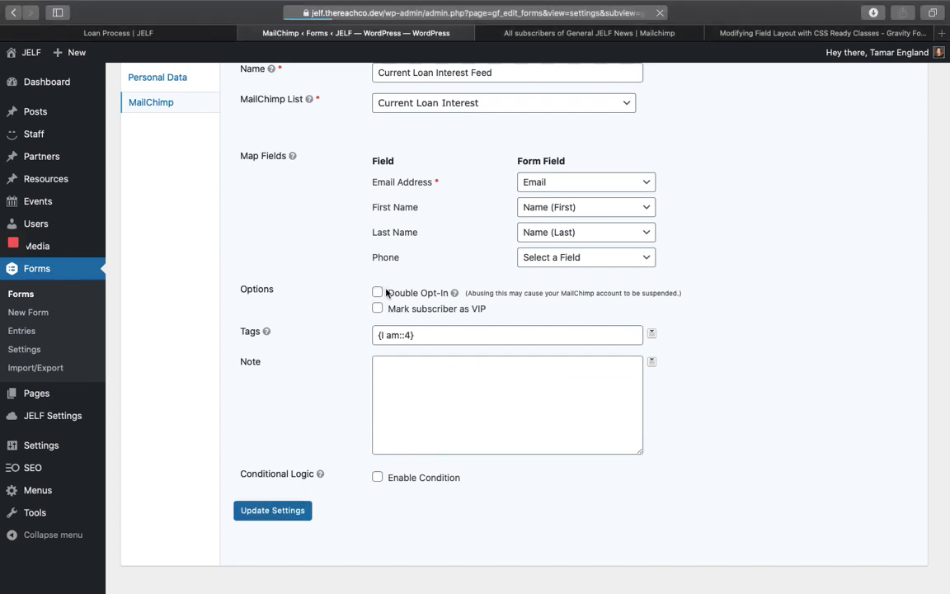
pyautogui.scroll(-1, 329, 452)
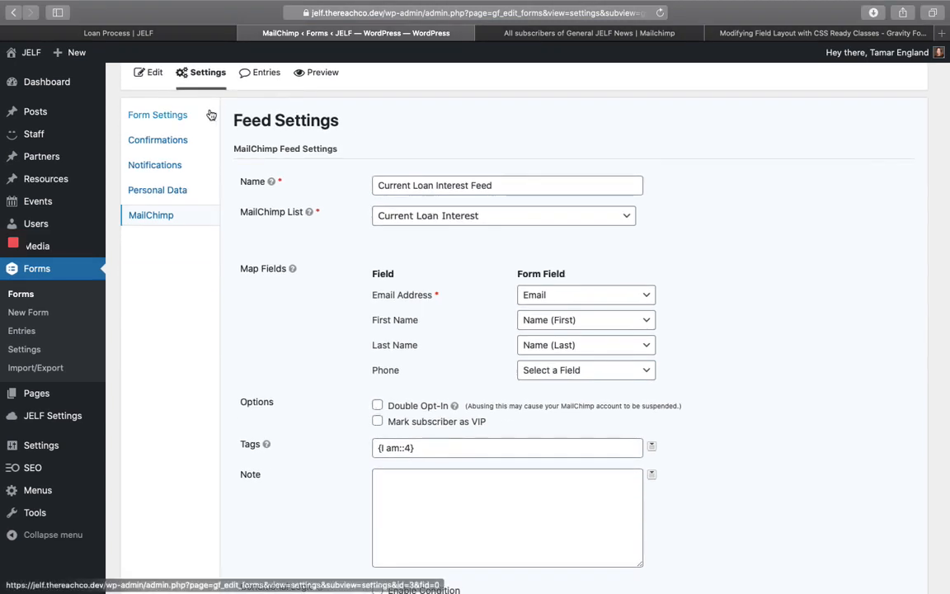
pyautogui.click(112, 32)
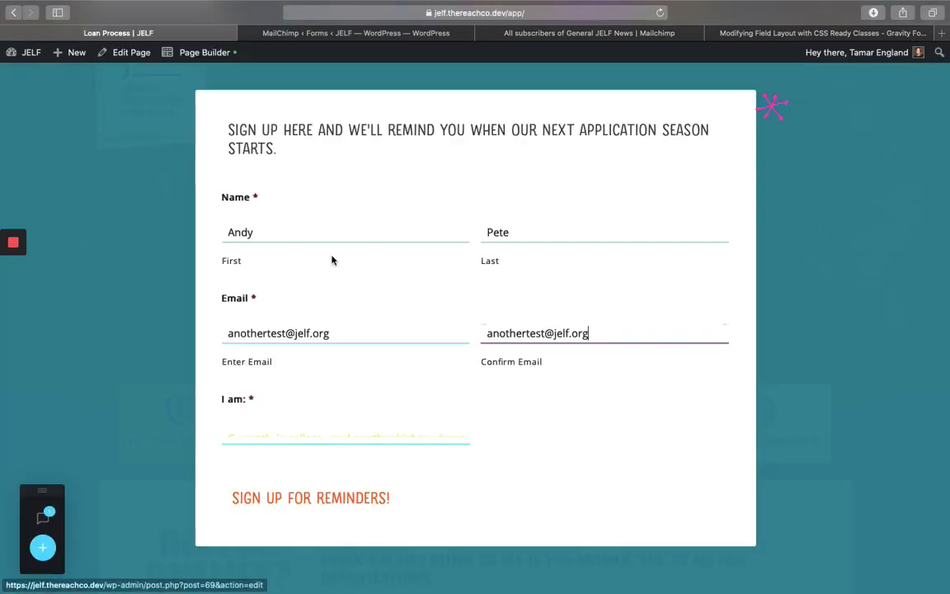
# - Reload the sign-up page, discarding old data, and enter the test contact's names and both emails
pyautogui.click(660, 14)
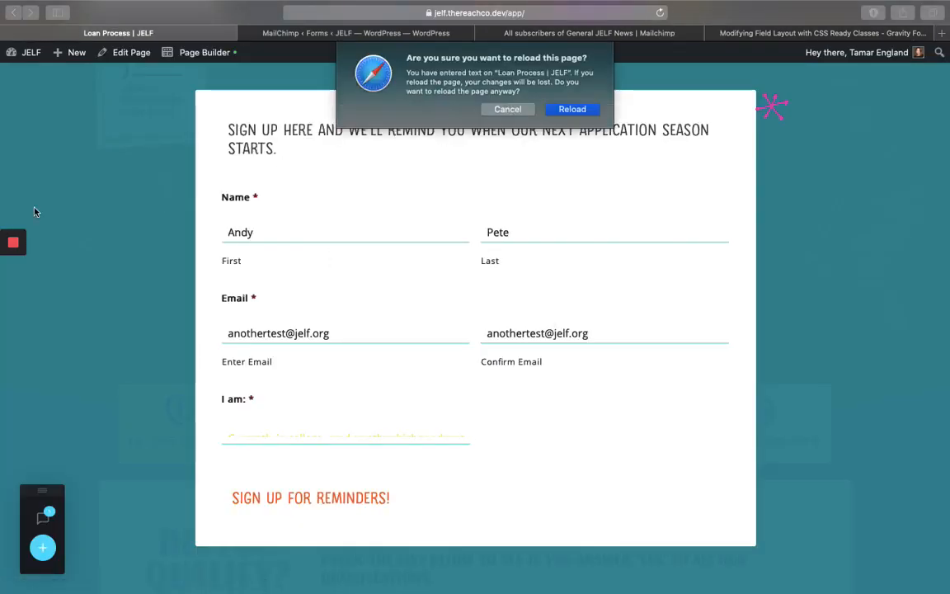
pyautogui.click(571, 108)
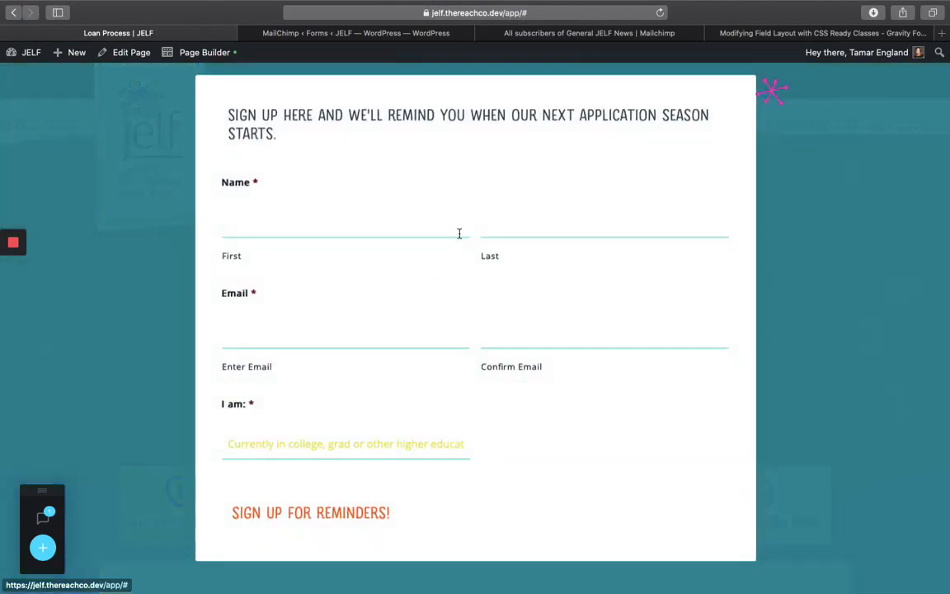
pyautogui.click(350, 229)
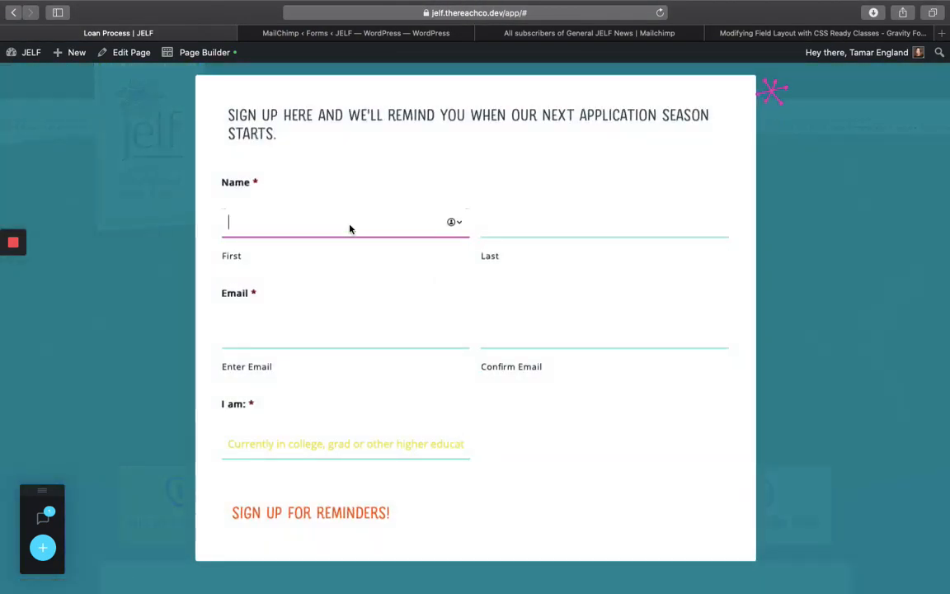
pyautogui.press('Tab')
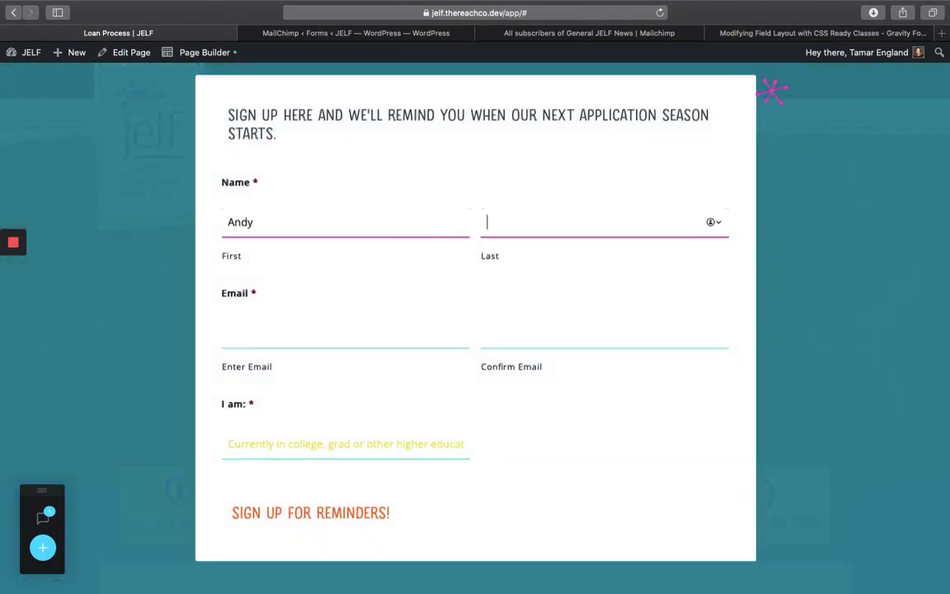
pyautogui.press('Tab')
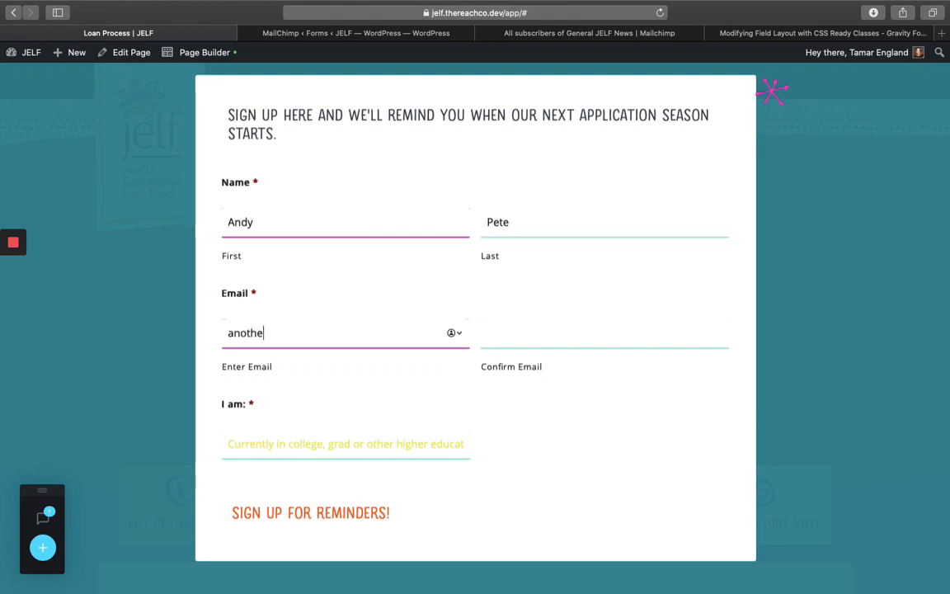
pyautogui.press('Tab')
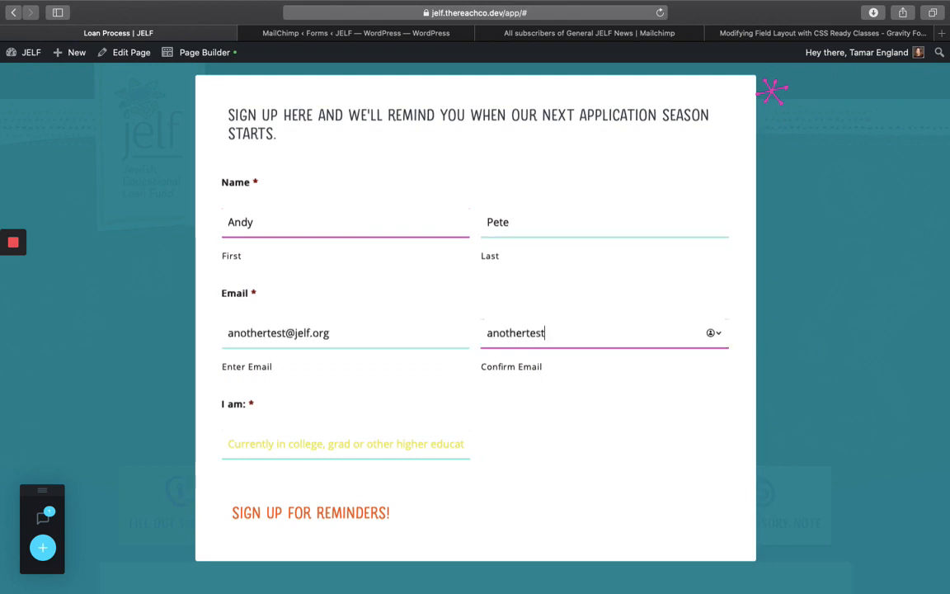
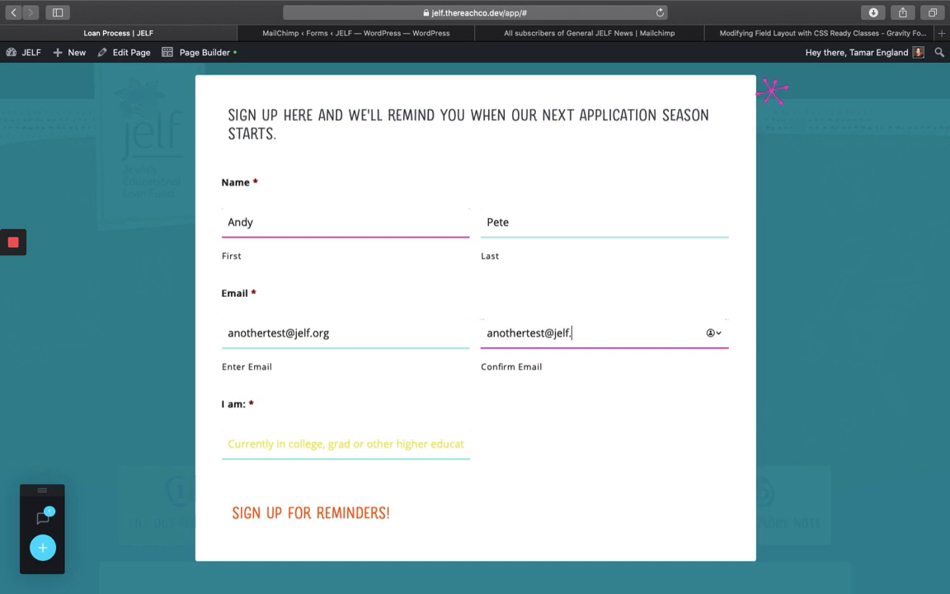
pyautogui.press('Tab')
# - Choose 'Still in high school' under I am and submit the reminder form
pyautogui.scroll(-2, 331, 434)
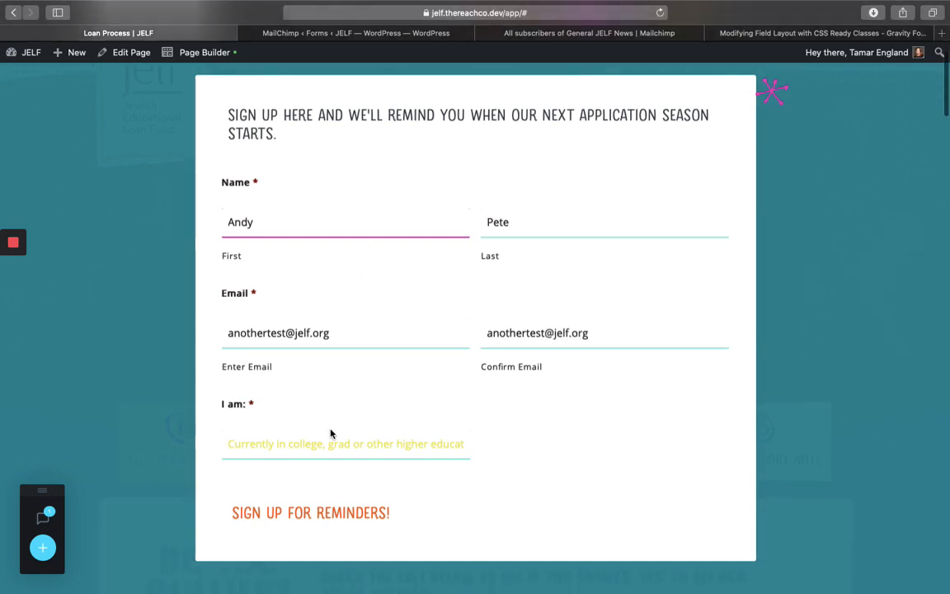
pyautogui.click(330, 434)
pyautogui.click(313, 455)
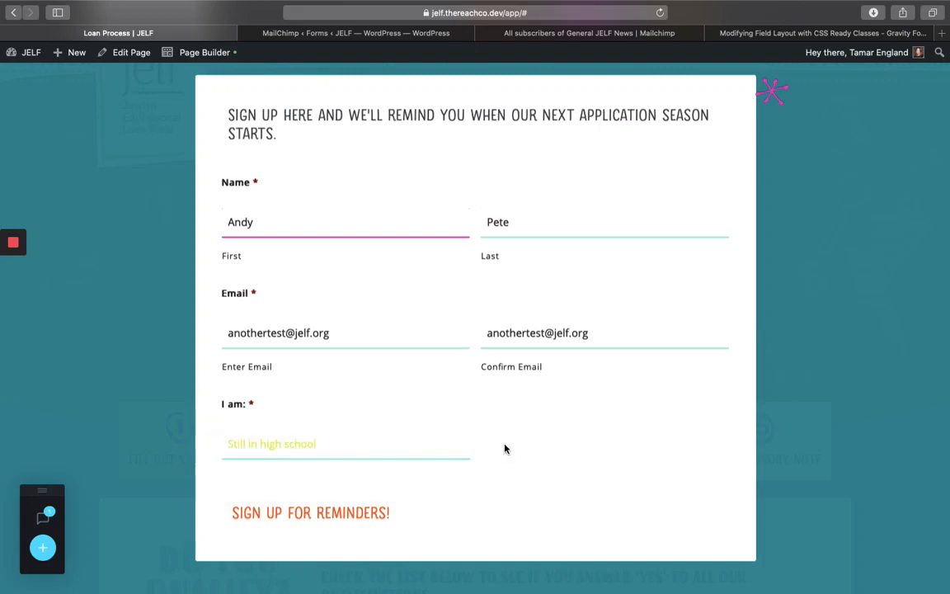
pyautogui.click(301, 513)
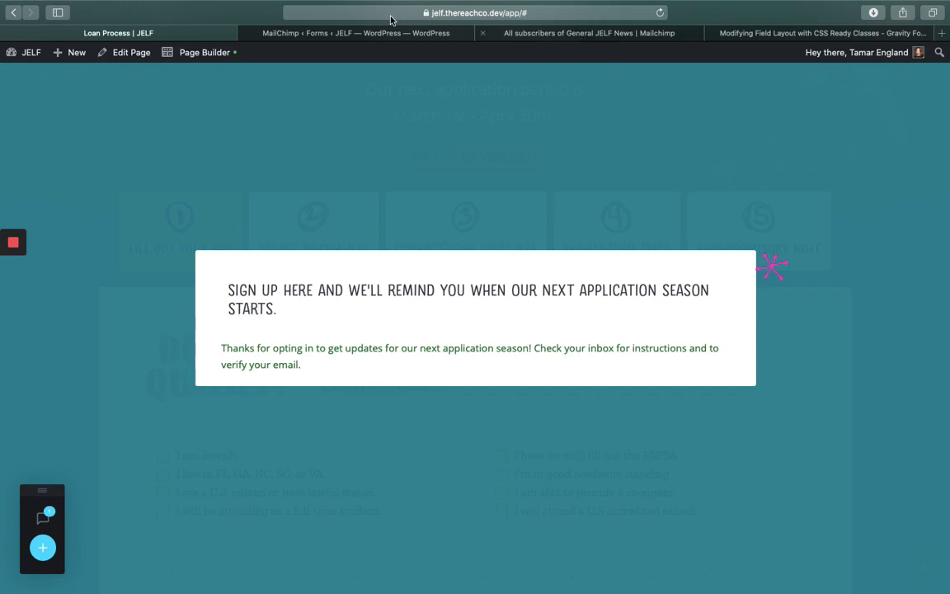
# - Show the Current Loan Interest audience in Mailchimp's Current audience dropdown
pyautogui.click(548, 33)
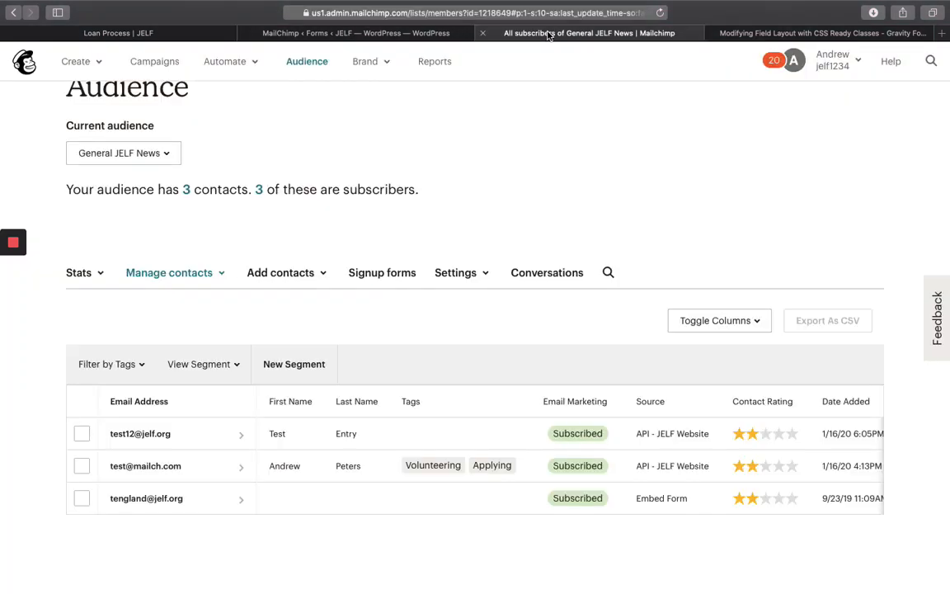
pyautogui.scroll(2, 427, 196)
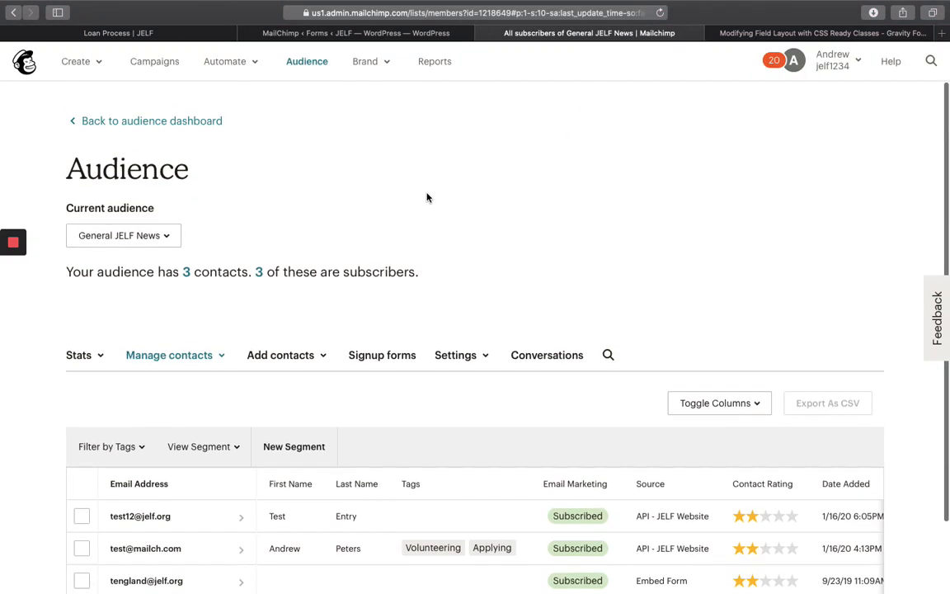
pyautogui.click(160, 242)
pyautogui.click(239, 205)
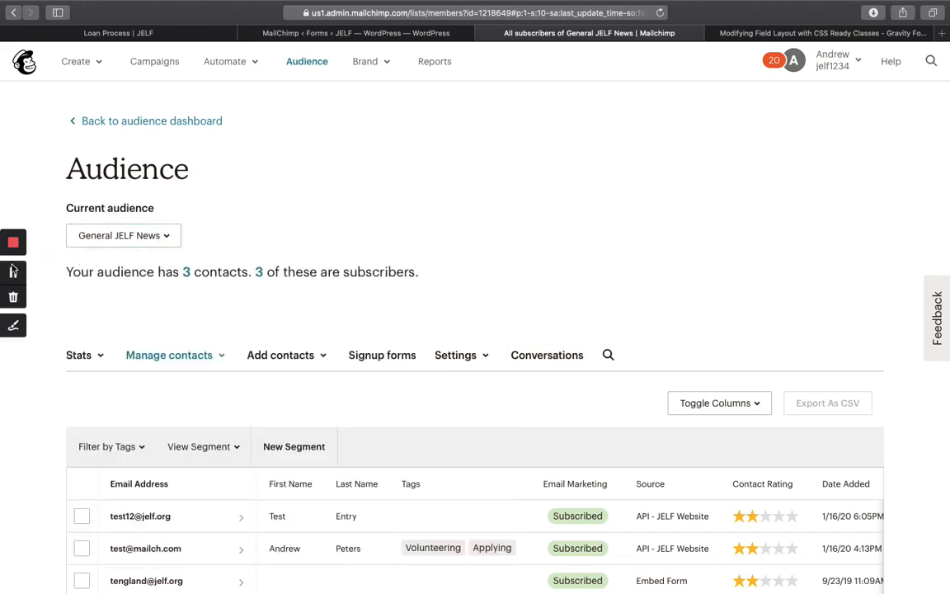
pyautogui.click(404, 201)
pyautogui.scroll(-2, 404, 200)
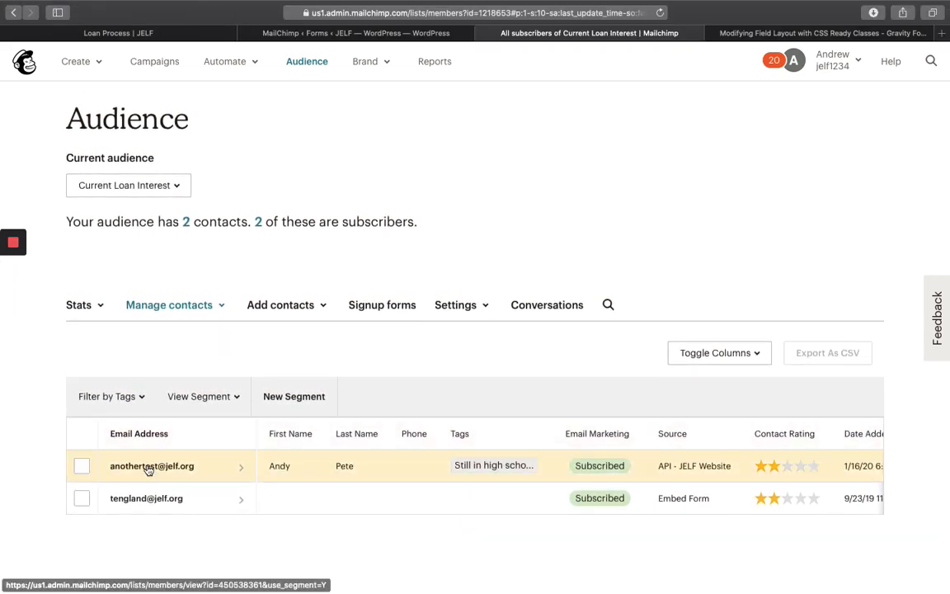
# - Review the test contact's profile, added via API - JELF Website and tagged 'Still in high school'
pyautogui.click(148, 469)
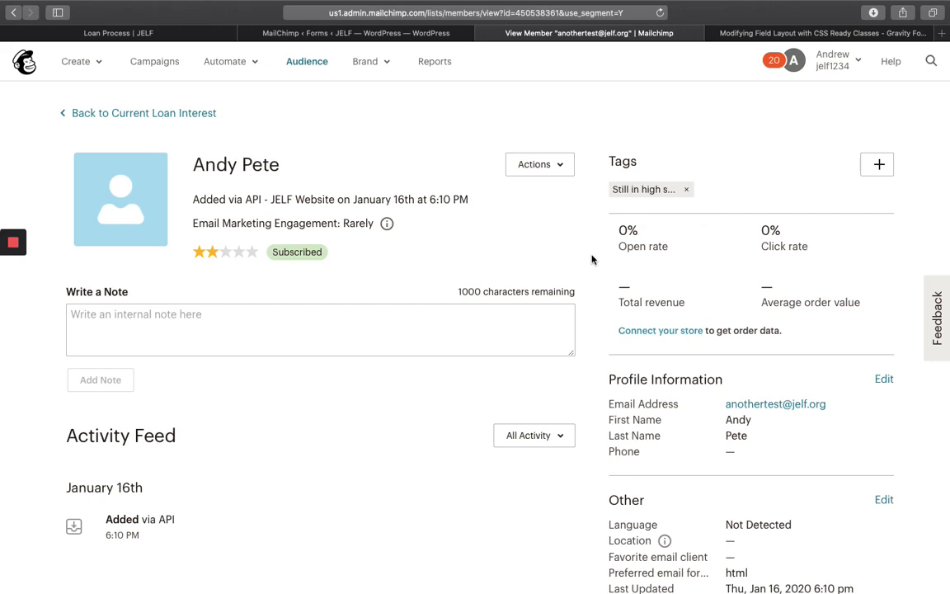
pyautogui.scroll(-1, 591, 260)
pyautogui.scroll(1, 592, 260)
pyautogui.scroll(2, 591, 258)
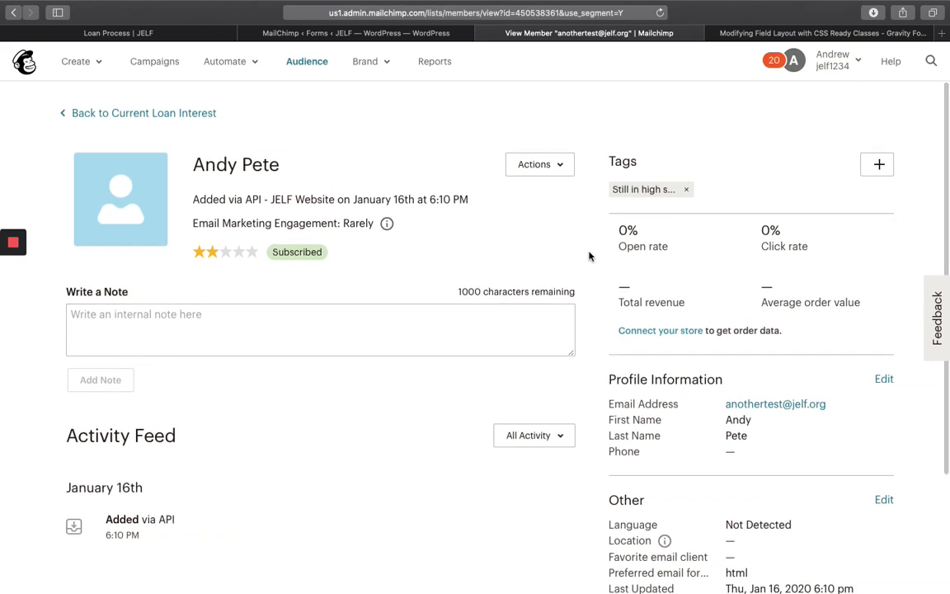
pyautogui.hscroll(-5, 589, 256)
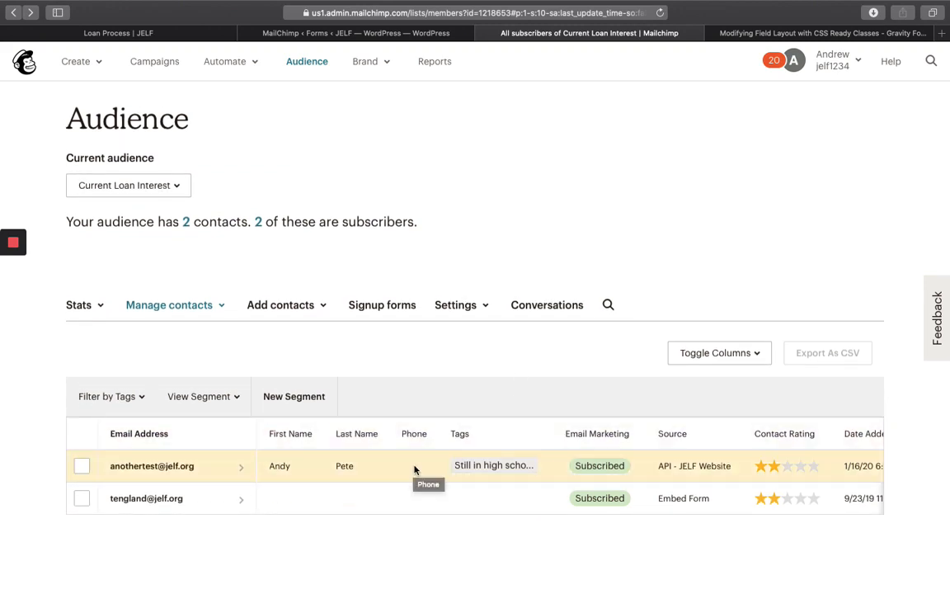
# - Browse the Move to audience list for the test contact without moving it, then return to the WordPress feed settings
pyautogui.click(81, 467)
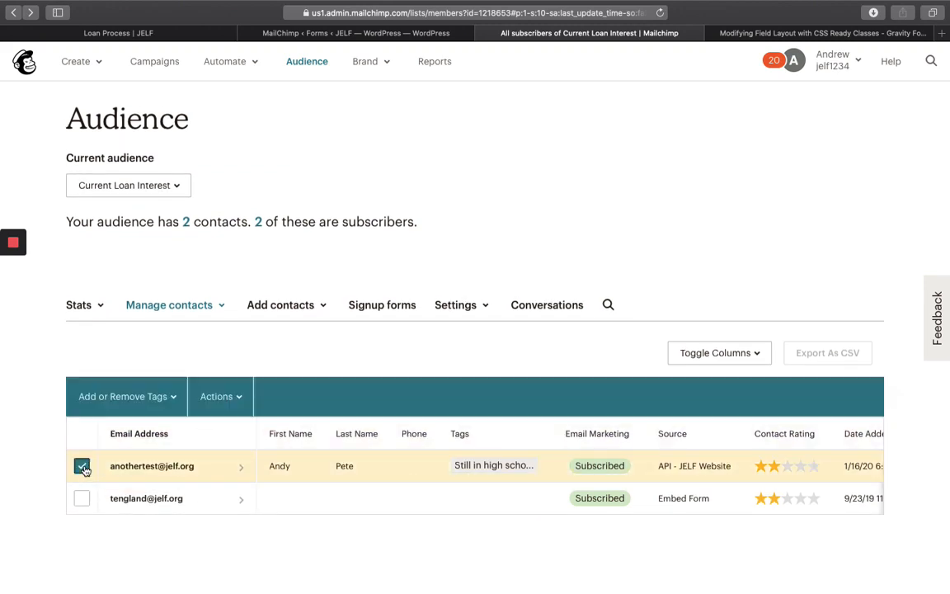
pyautogui.click(241, 399)
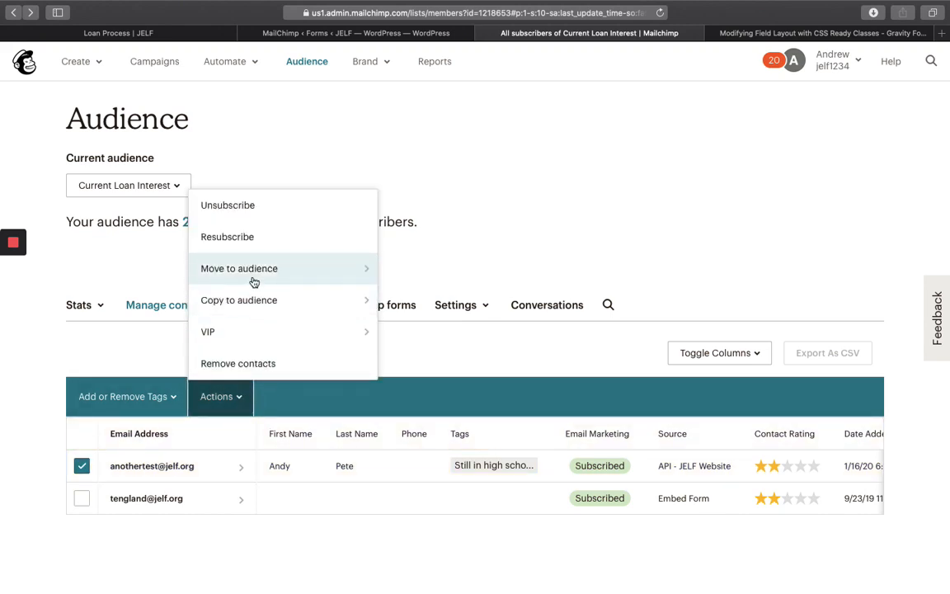
pyautogui.moveTo(291, 275)
pyautogui.scroll(-15, 473, 418)
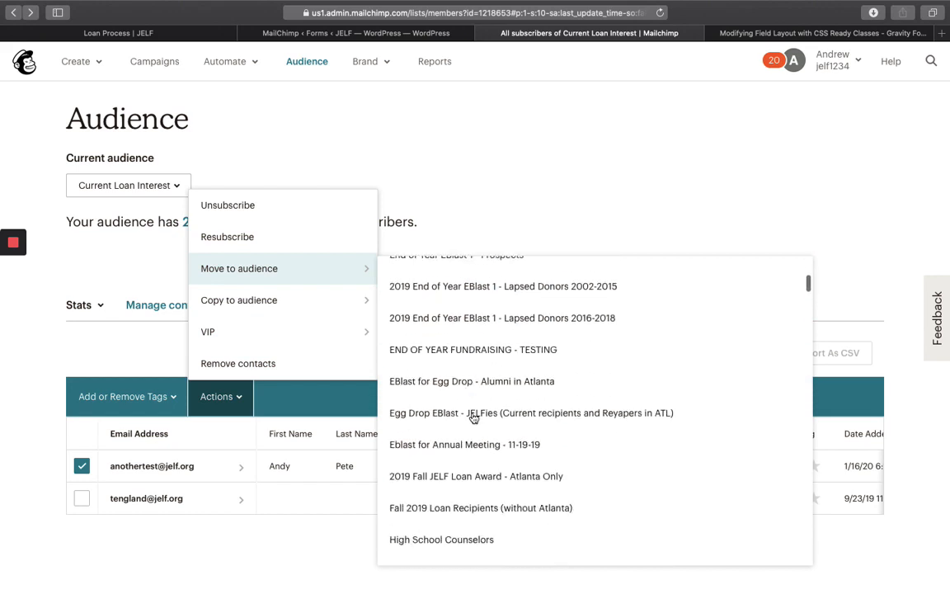
pyautogui.scroll(-8, 474, 418)
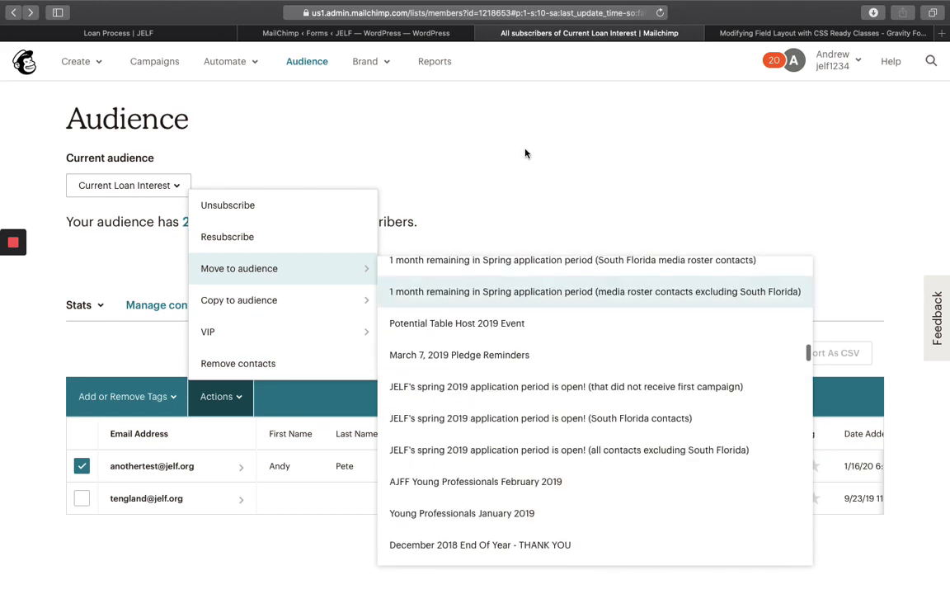
pyautogui.click(546, 151)
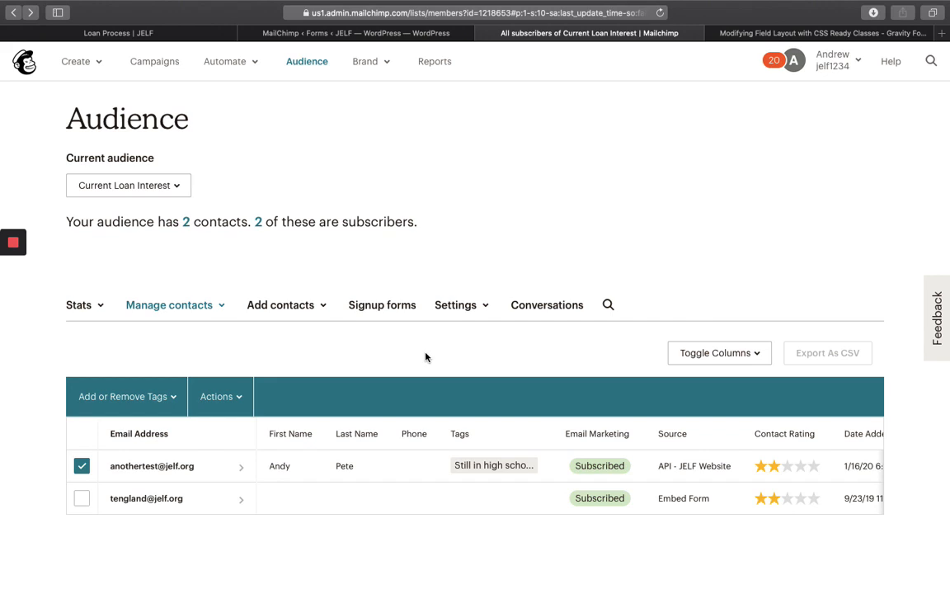
pyautogui.click(363, 31)
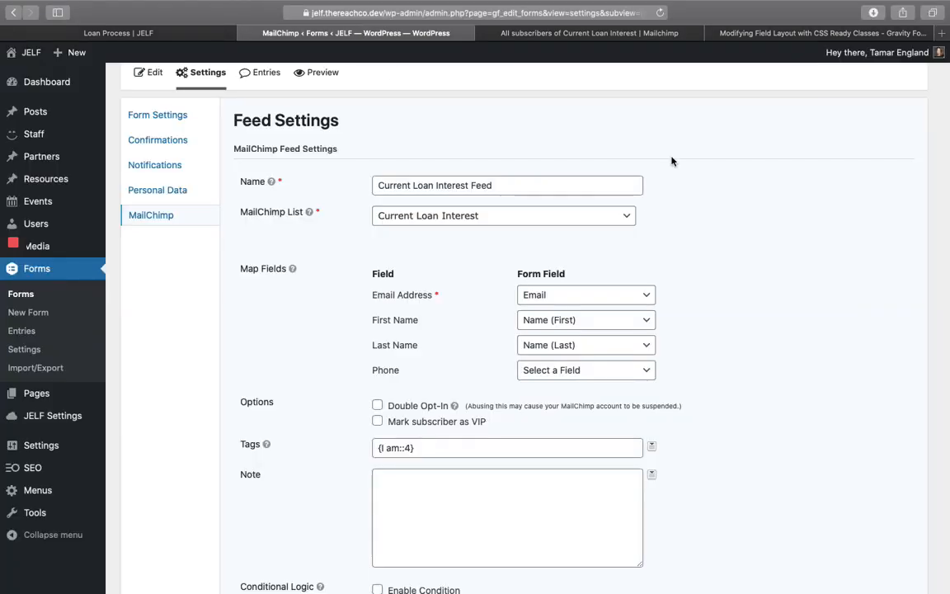
pyautogui.moveTo(13, 245)
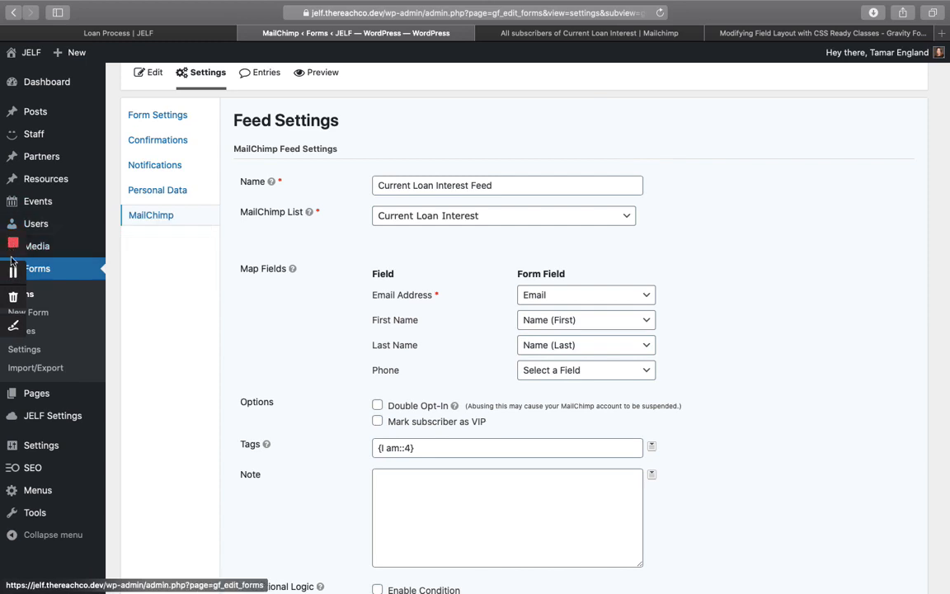